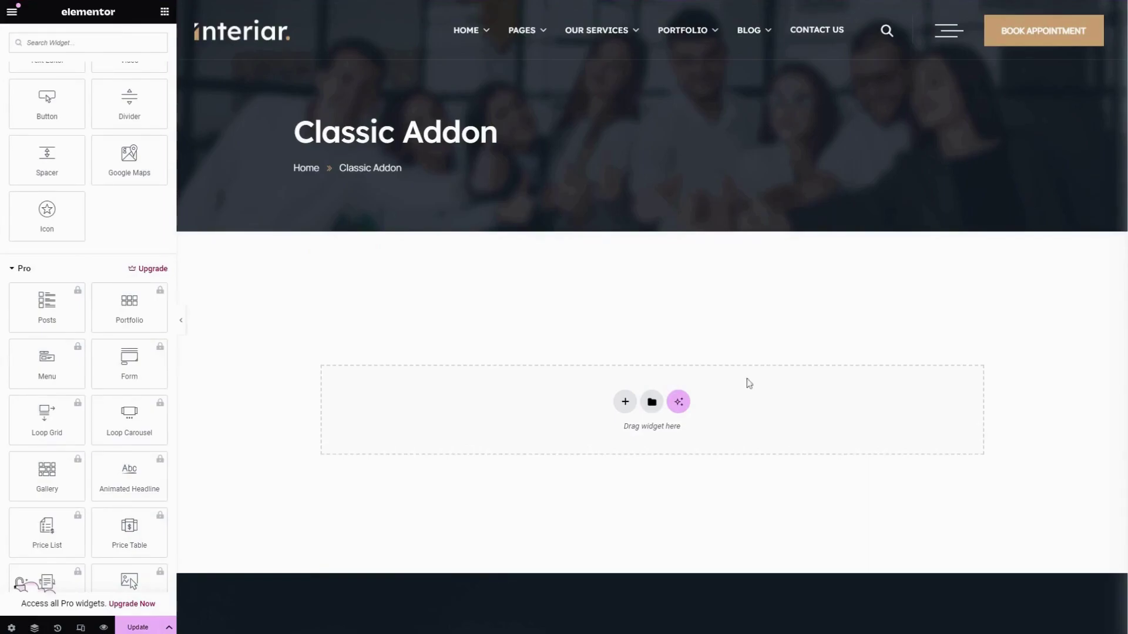
Step: Insert a boxed, single-column Flexbox container into the page's empty section
click(625, 401)
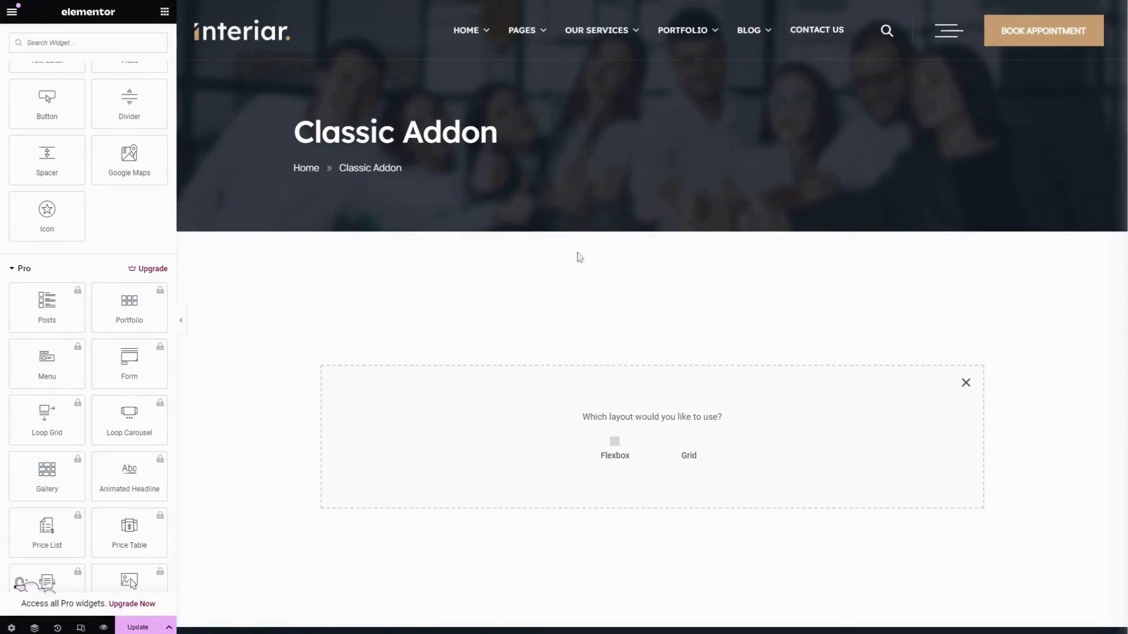
click(615, 446)
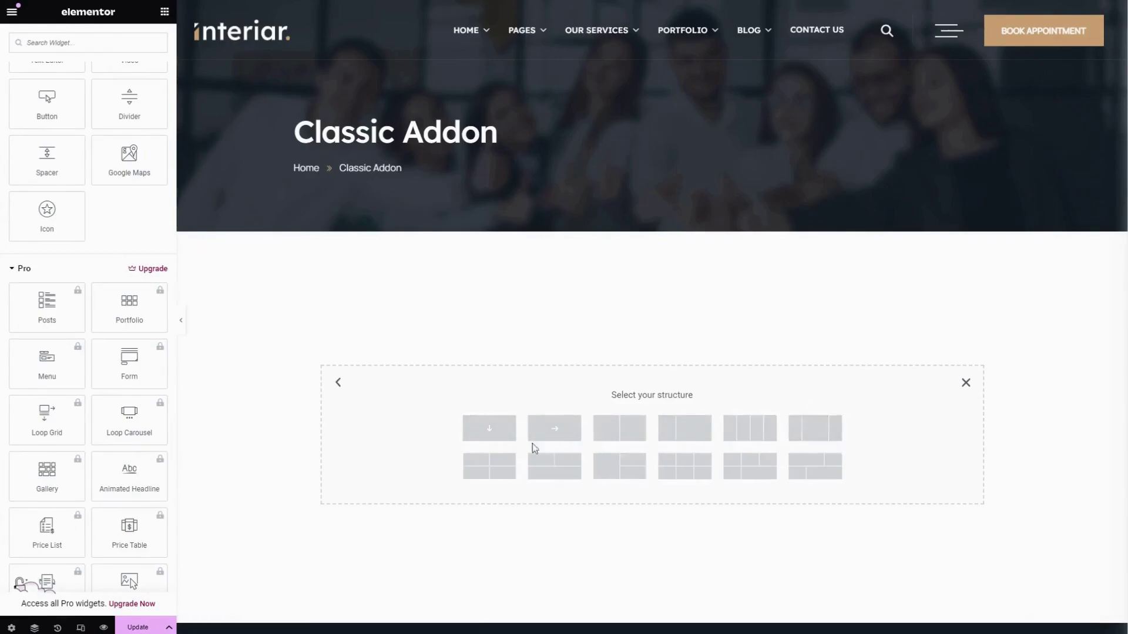
click(488, 434)
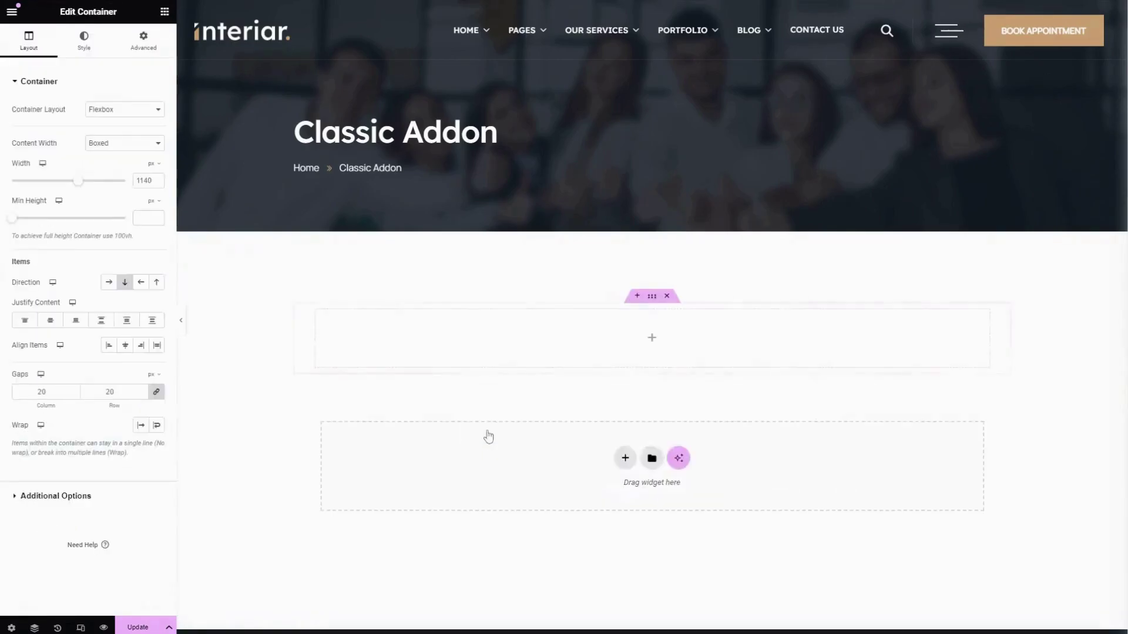
Step: Search 'eve' in the widget panel and add the Event widget to the container
click(164, 13)
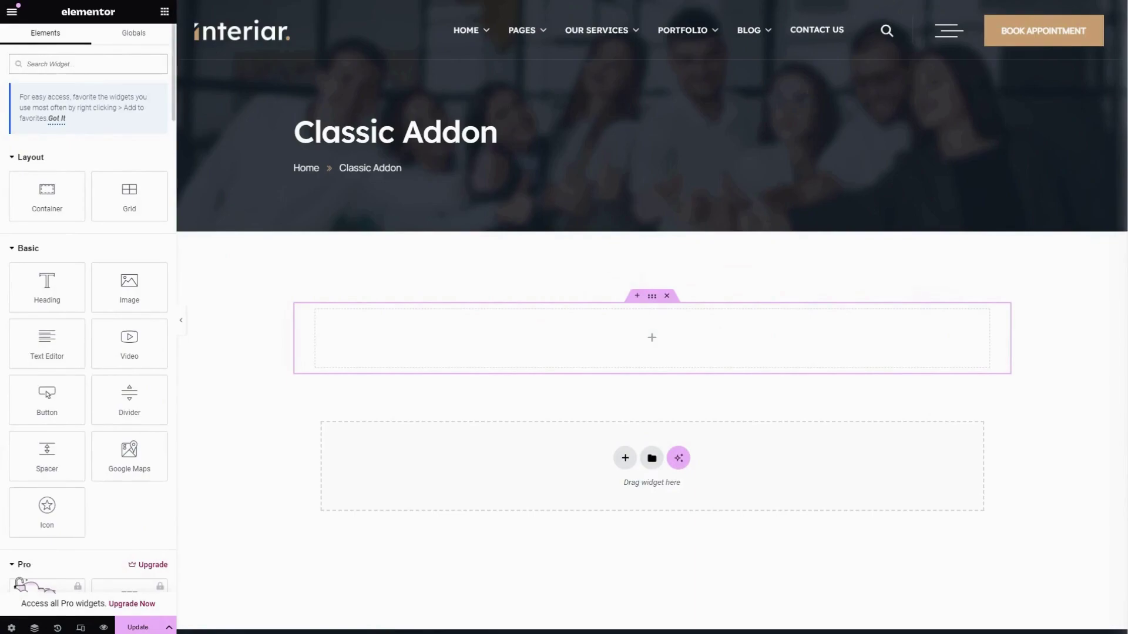
text(eve)
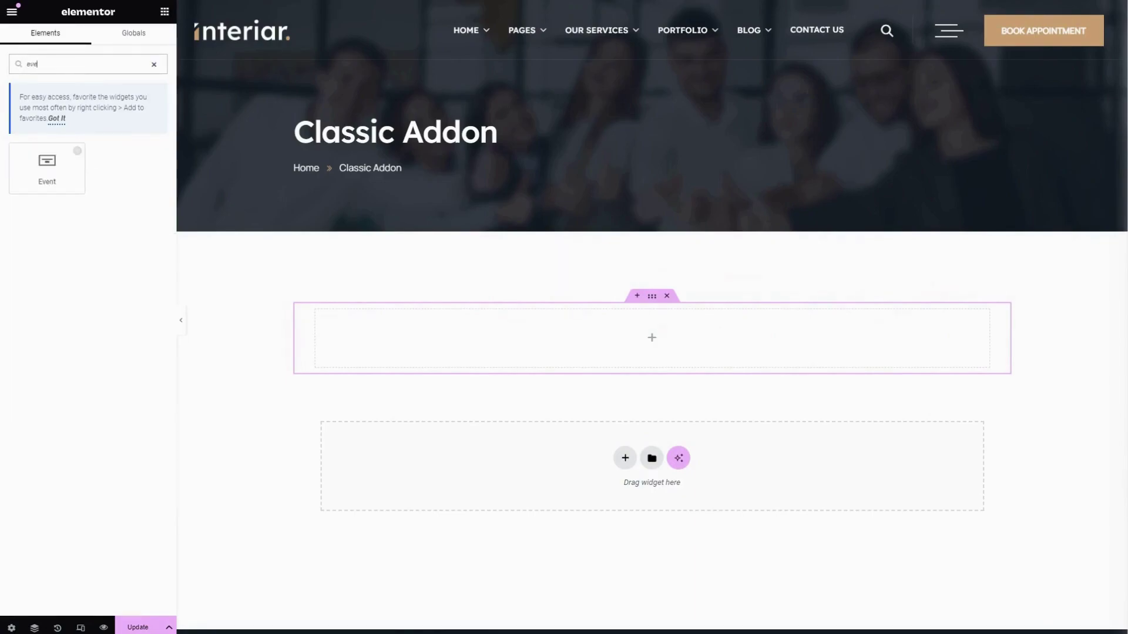
click(41, 172)
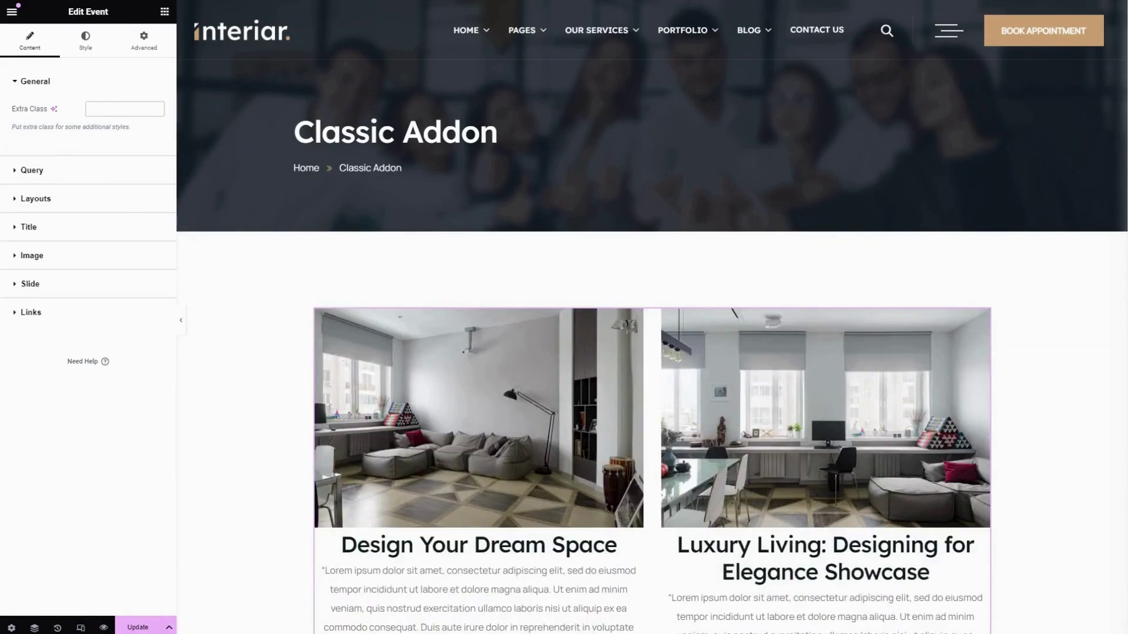
Step: In the Query settings, limit the posts to the admin author
click(89, 109)
click(69, 171)
key(ctrl+a)
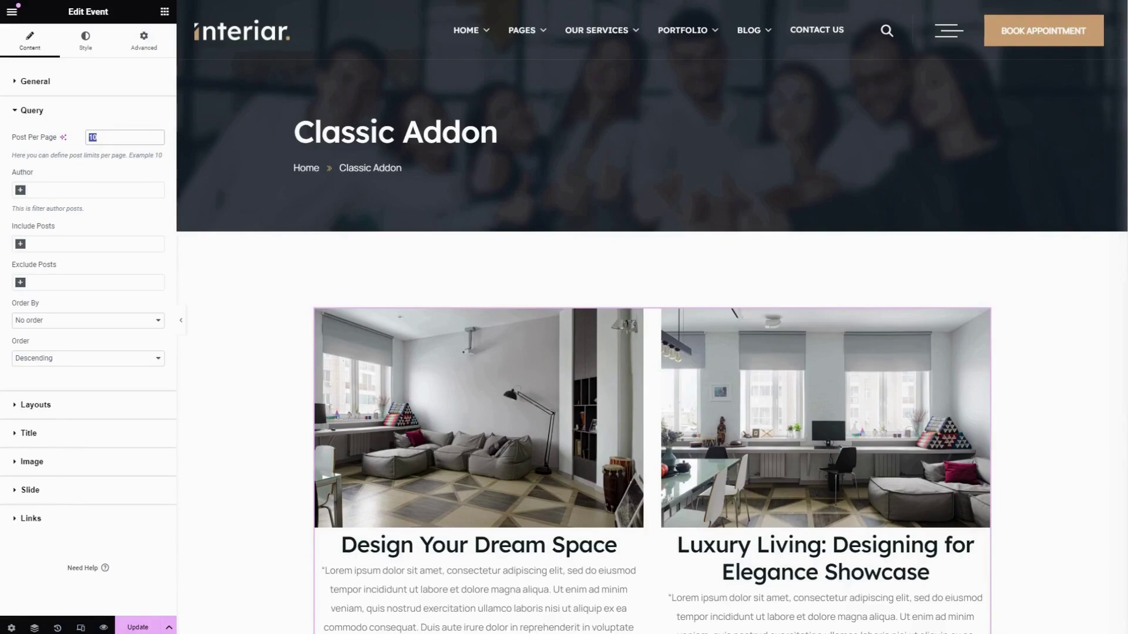
click(27, 191)
click(25, 205)
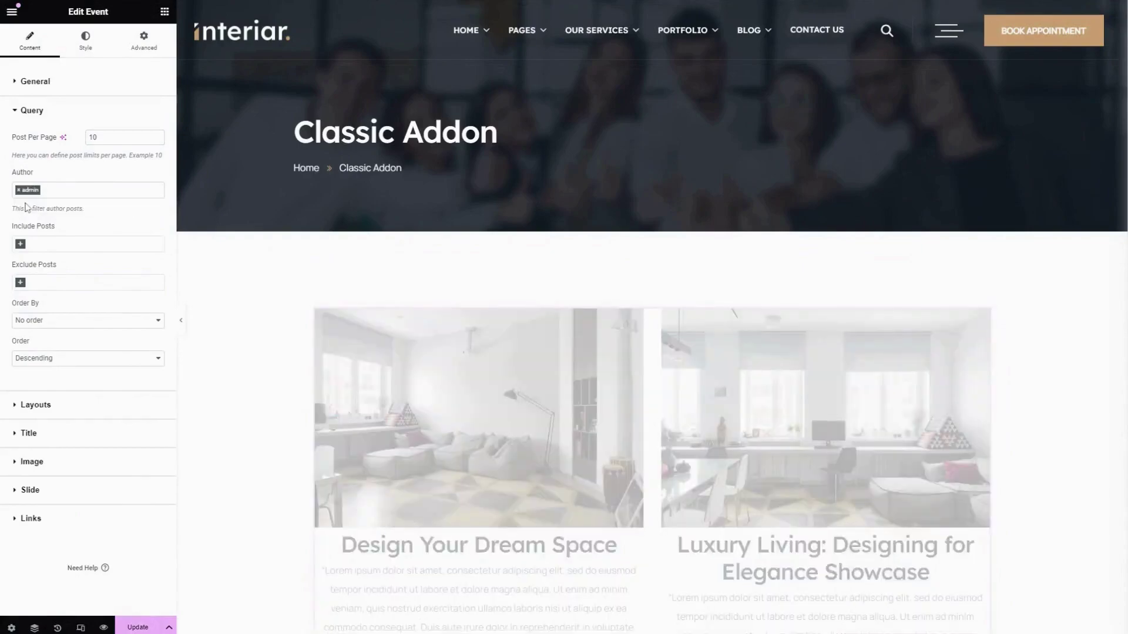
Step: Include six posts, such as Design Your Dream Space and DIY Interior Design: Tips and Tricks
click(21, 245)
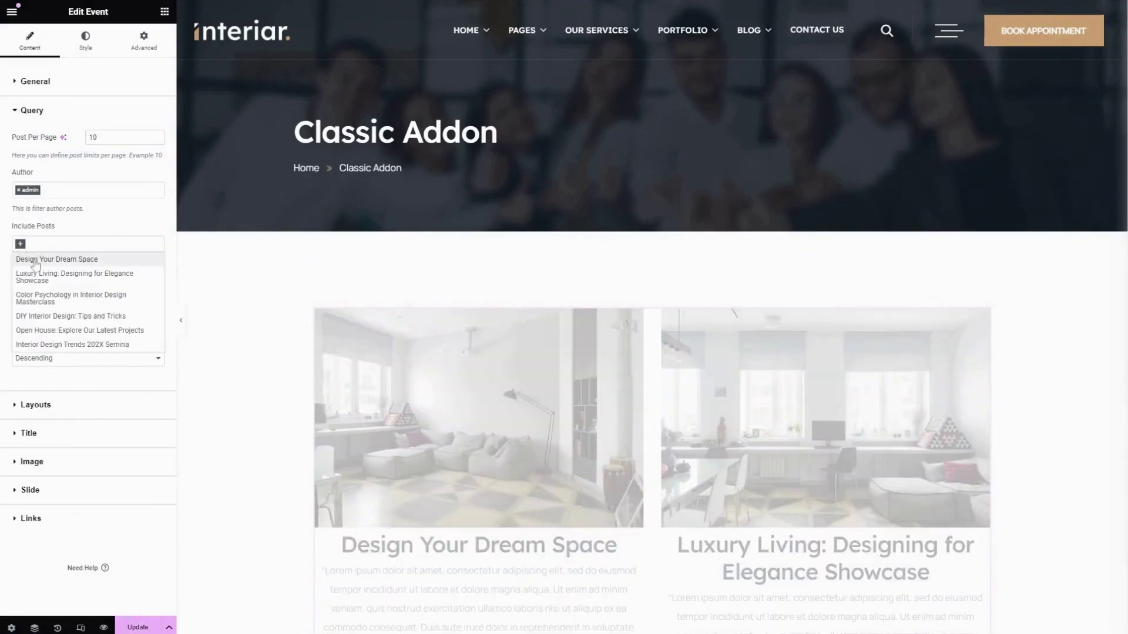
click(34, 259)
click(100, 244)
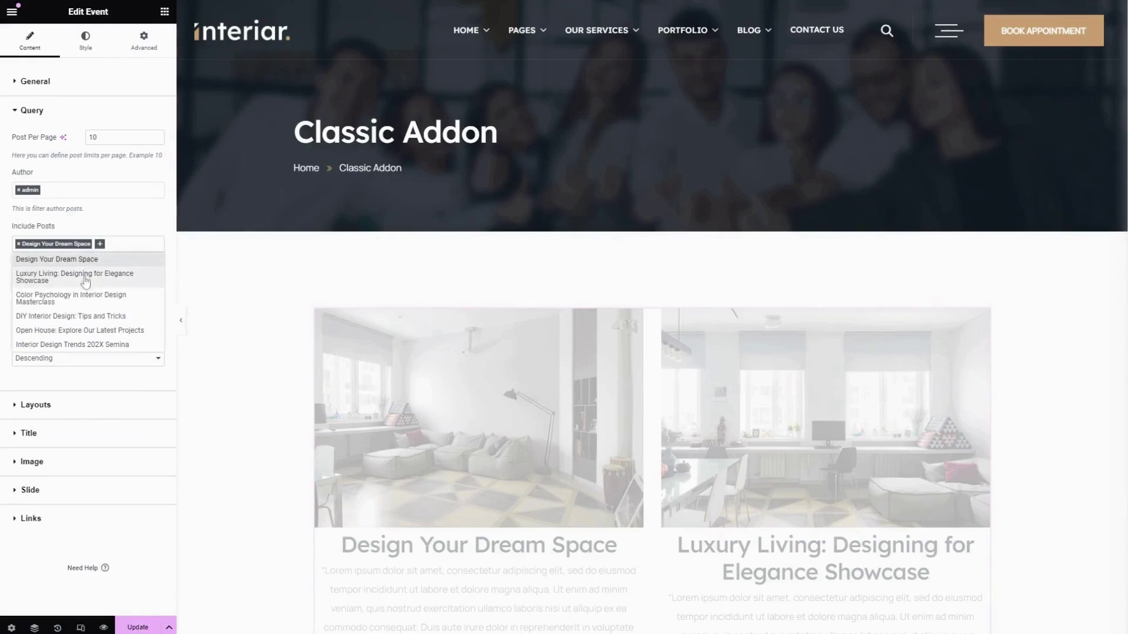
click(91, 270)
click(20, 269)
click(53, 323)
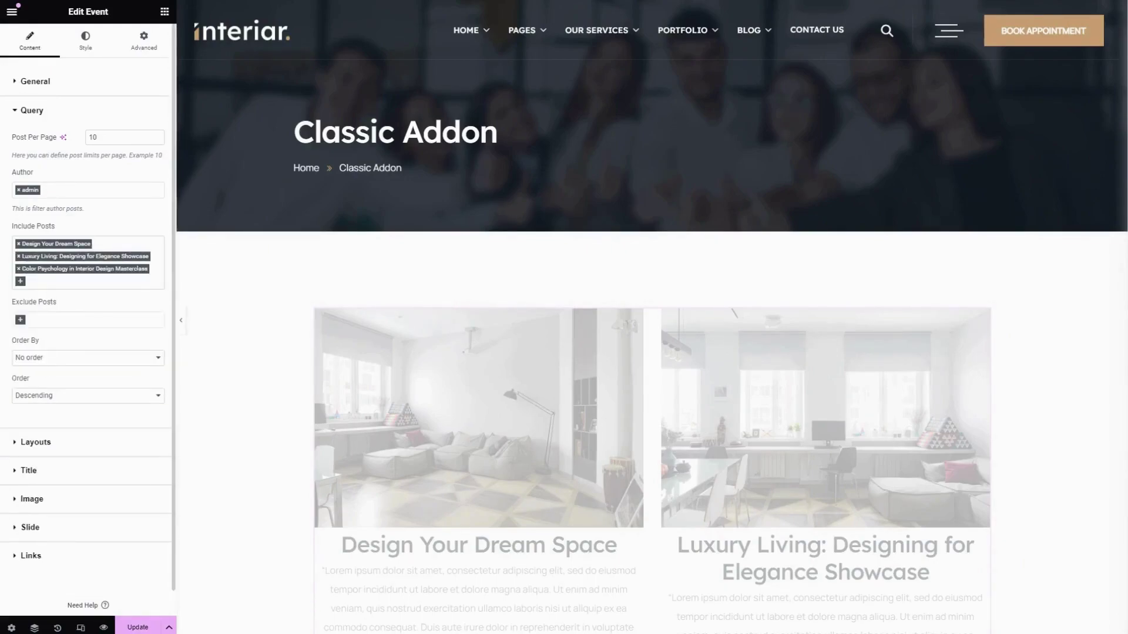
click(20, 281)
click(58, 350)
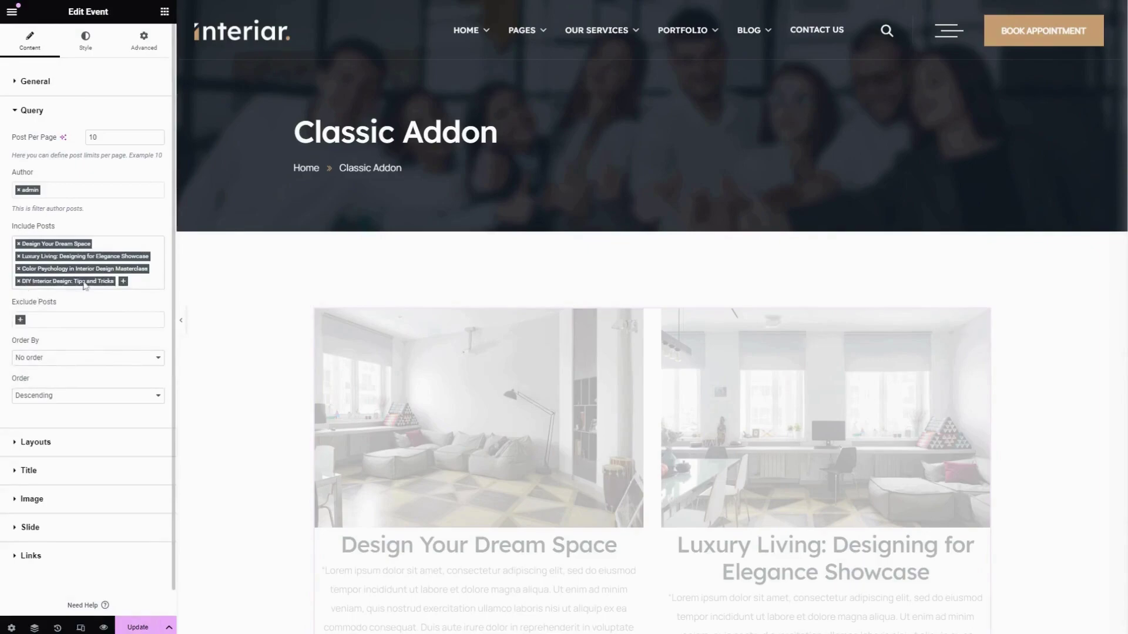
click(123, 281)
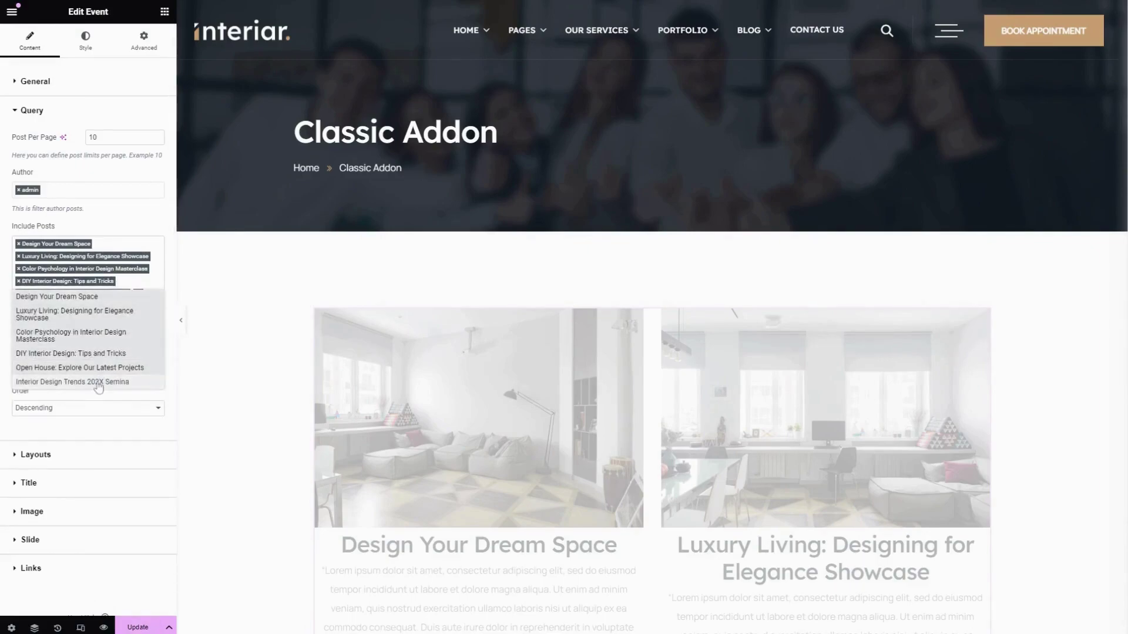
click(3, 334)
Step: Leave Exclude Posts empty and sort the posts by Post ID ascending
scroll(47, 303, down, 1)
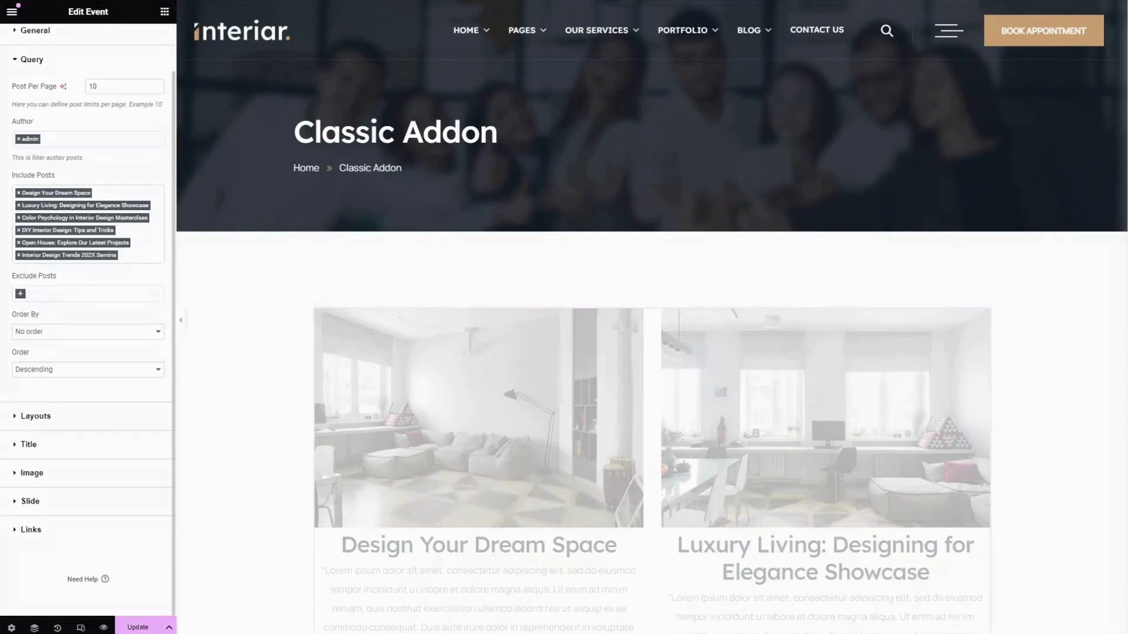
click(24, 294)
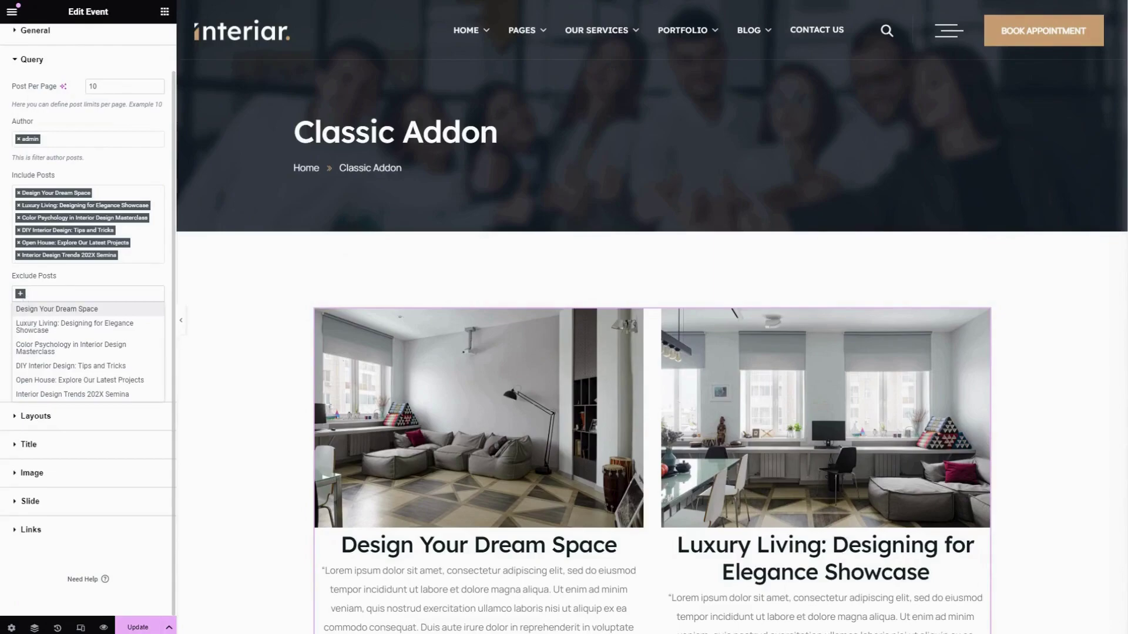
click(80, 284)
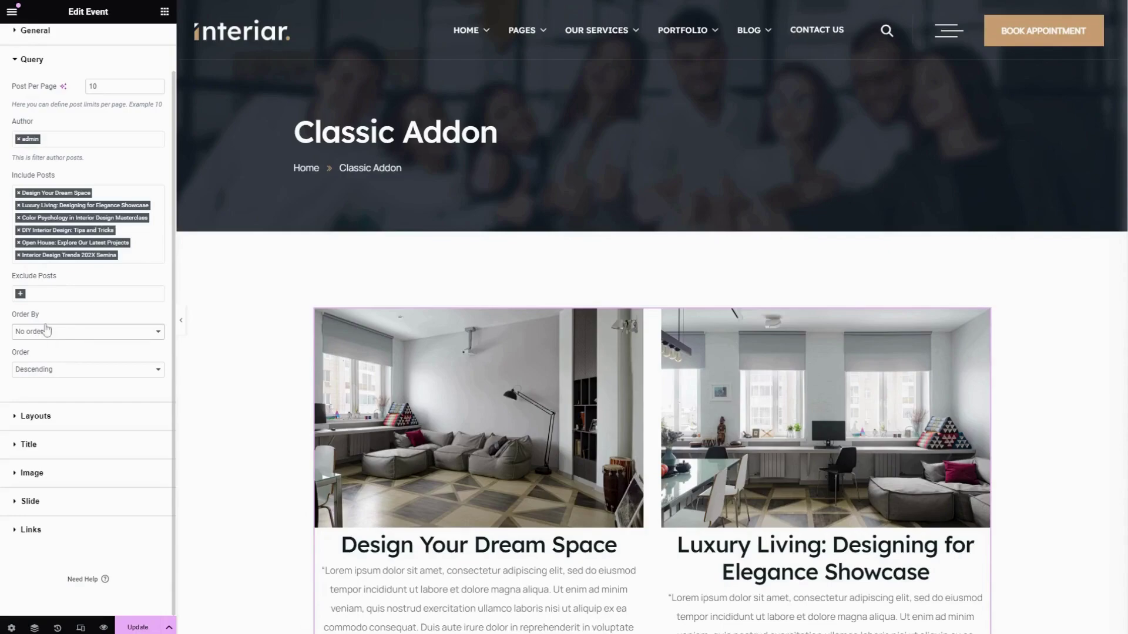
click(73, 346)
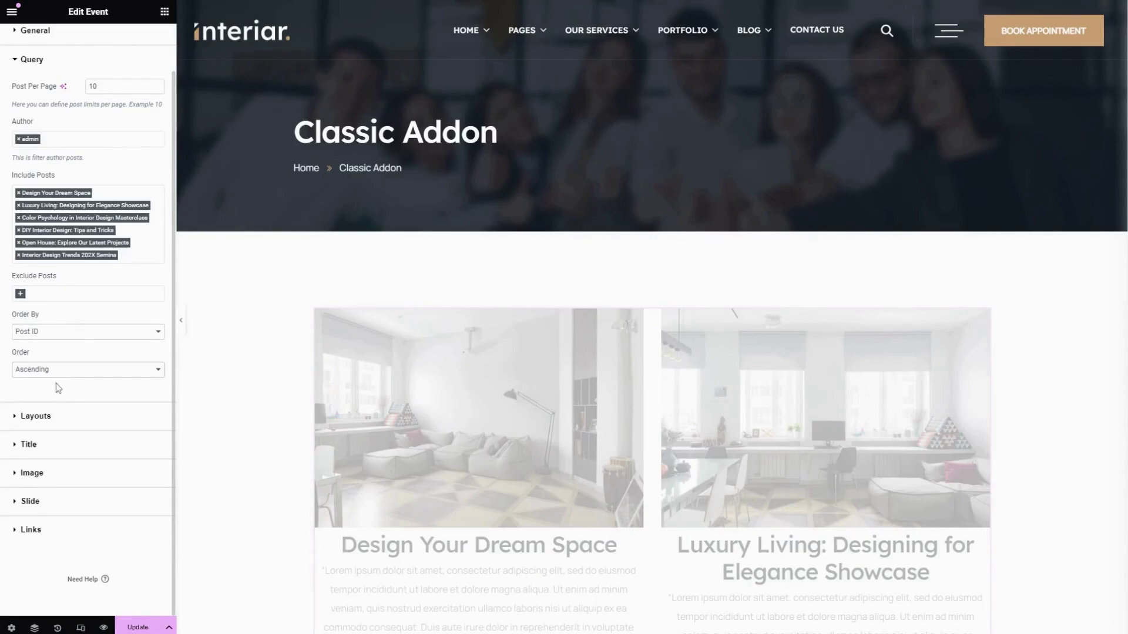
Step: In Layouts, keep the post content centred and set Excerpt Length to 10
click(66, 416)
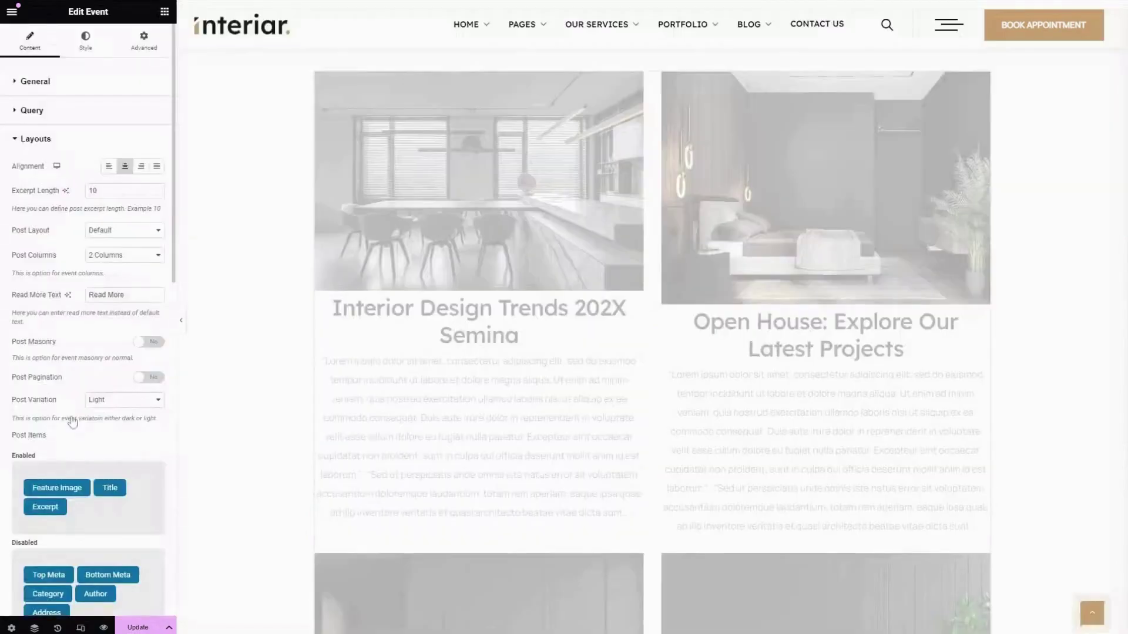
click(108, 166)
click(124, 167)
click(141, 167)
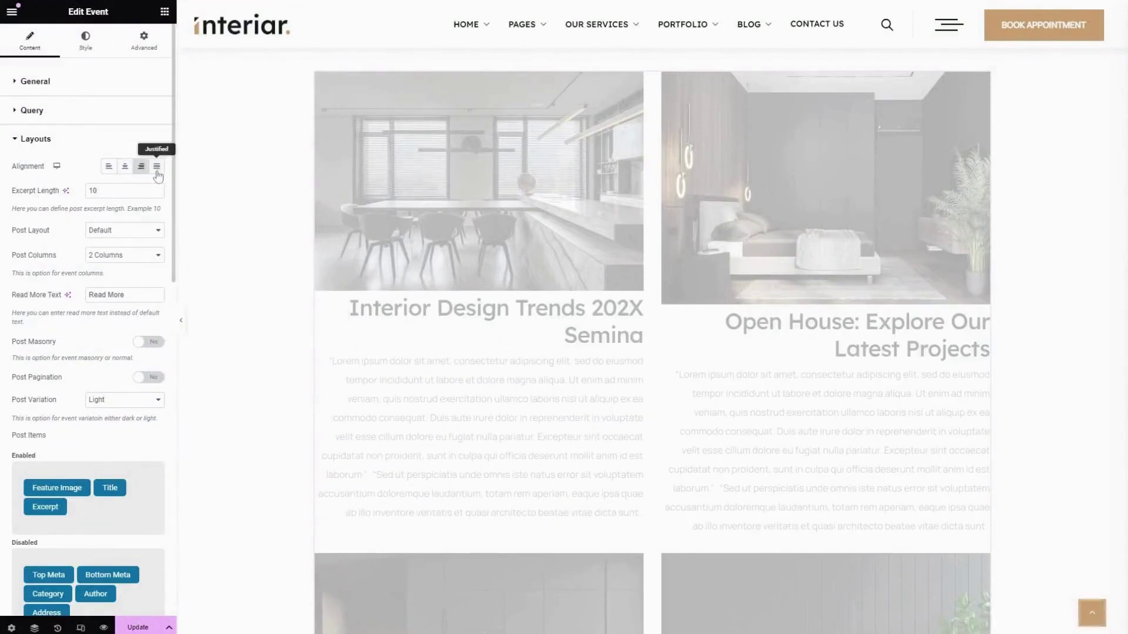
click(156, 167)
click(124, 170)
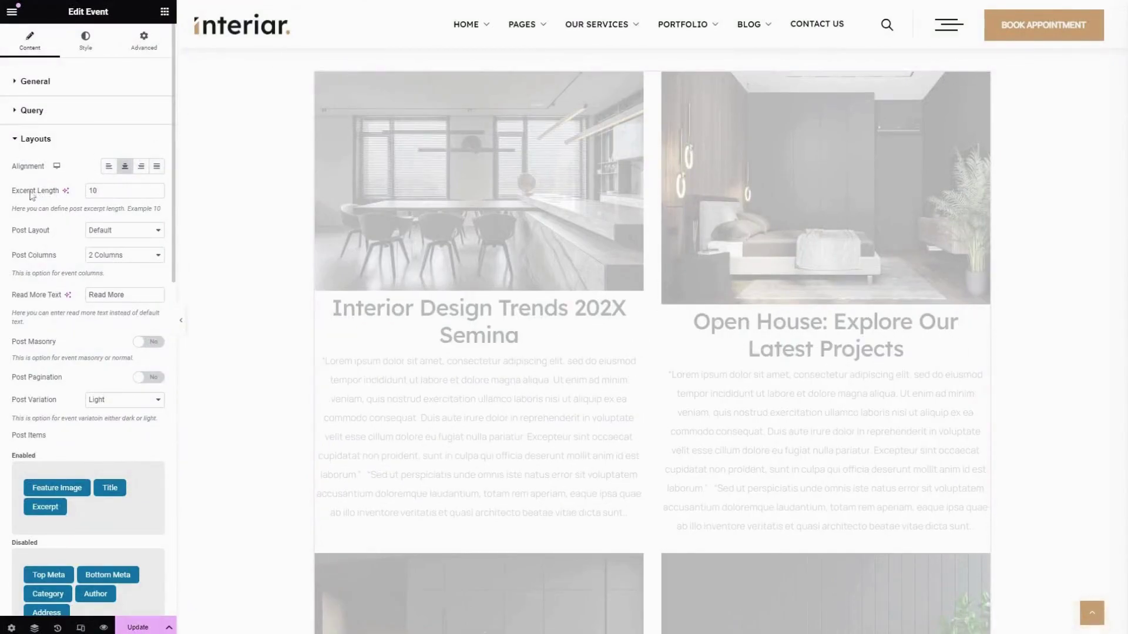
click(100, 191)
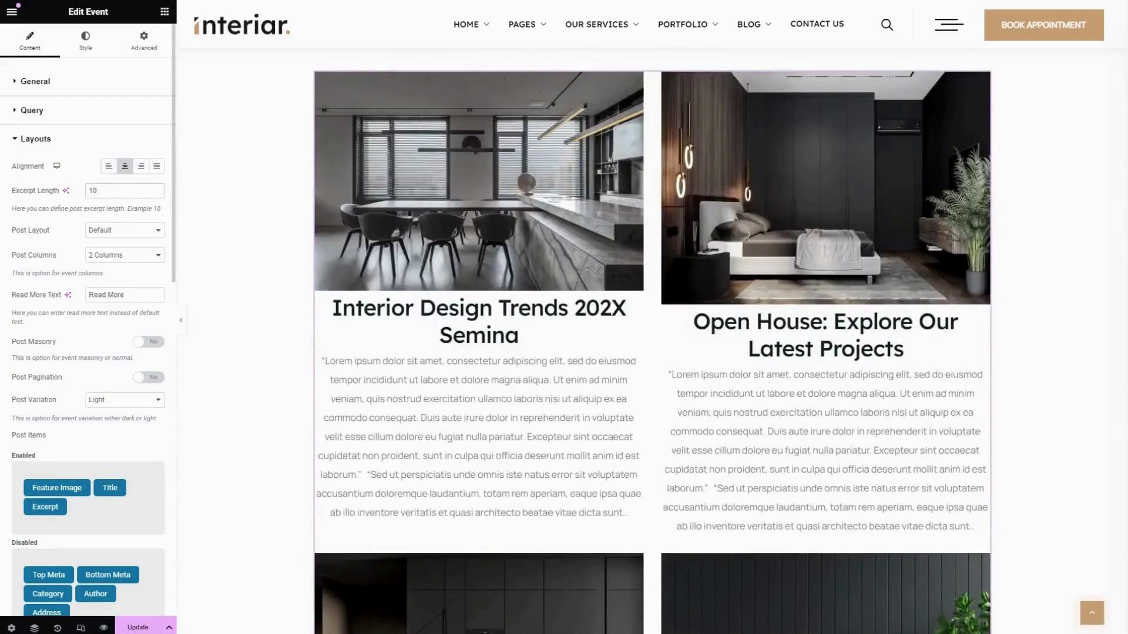
double_click(93, 190)
text(10)
Step: Switch the post layout to Modern with three columns
click(124, 229)
scroll(53, 269, down, 2)
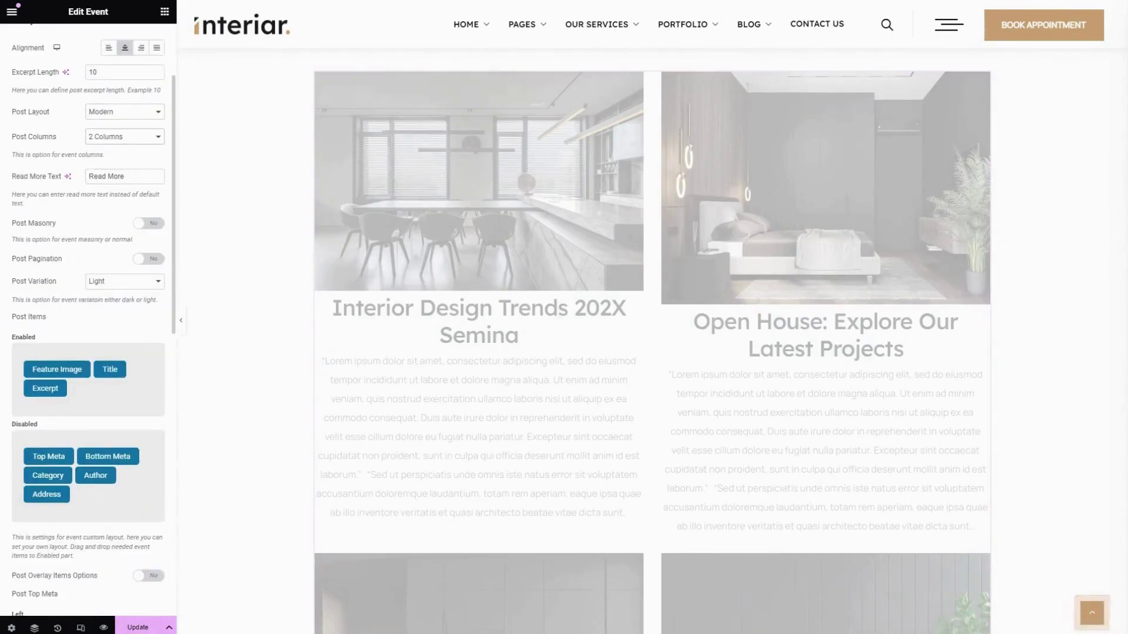
click(123, 162)
Step: Keep Read More Text as 'Read More', with Post Masonry off and the Light card variation
triple_click(125, 177)
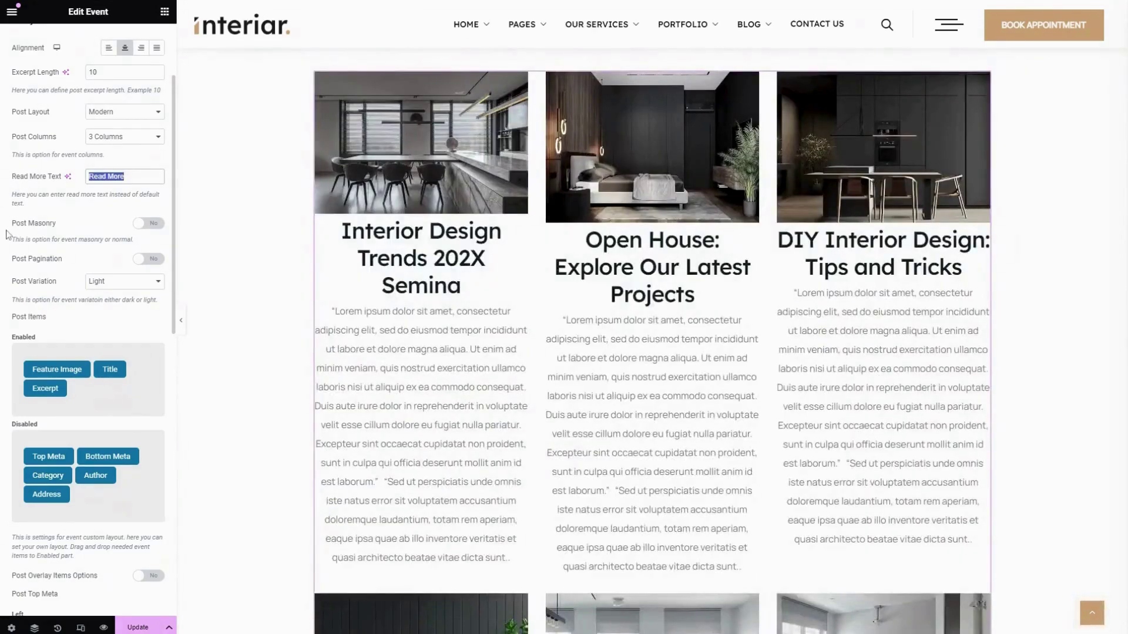
click(27, 235)
click(147, 226)
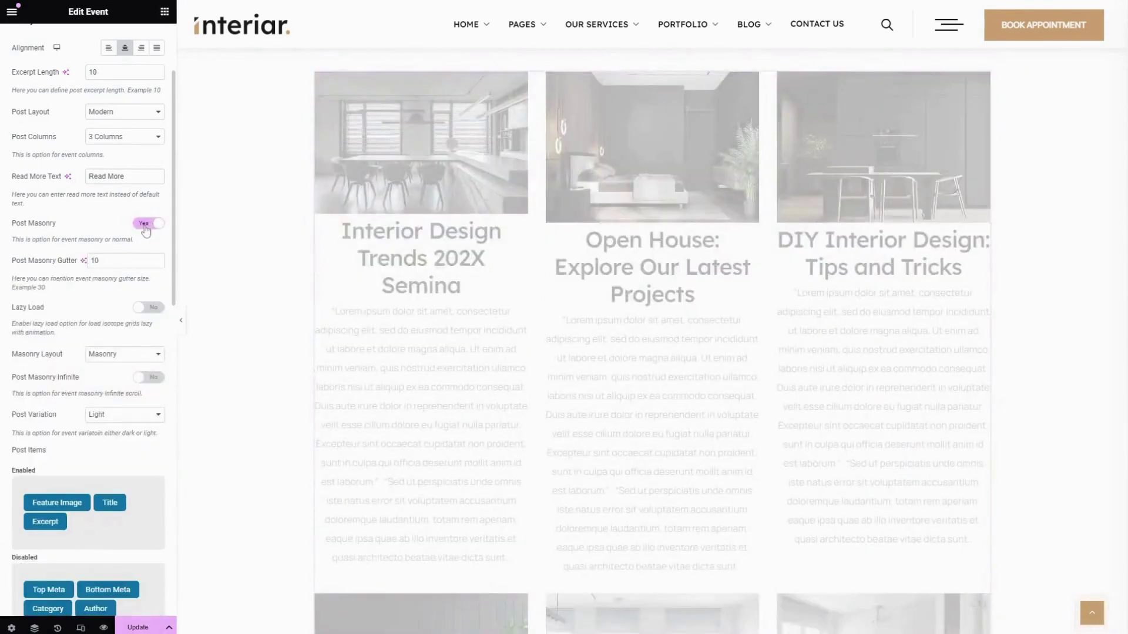
click(147, 229)
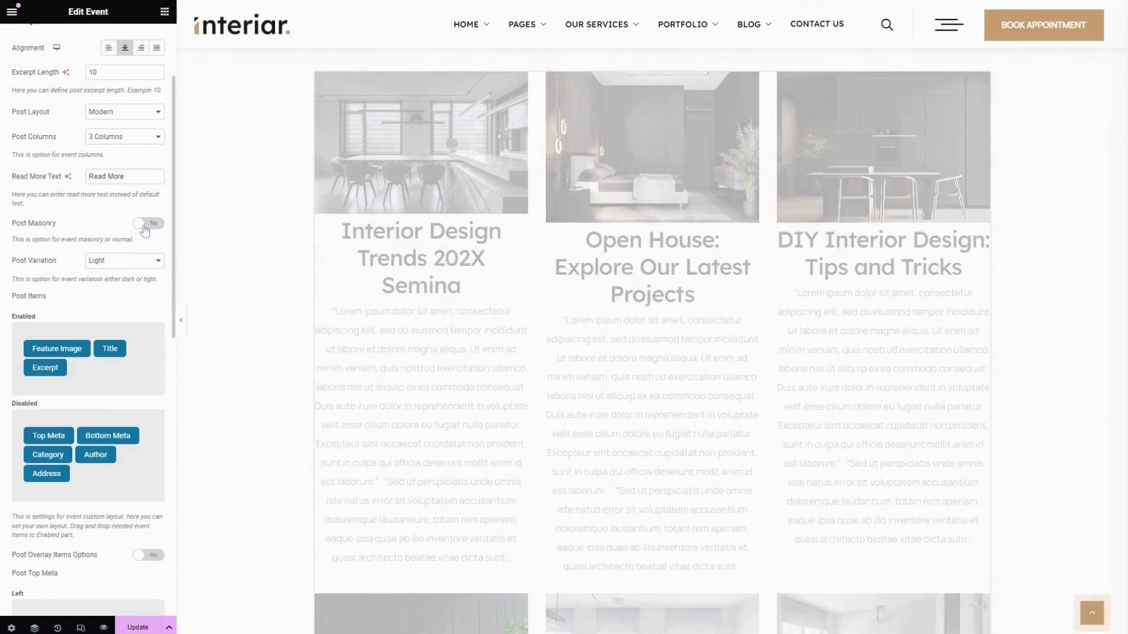
scroll(33, 289, down, 2)
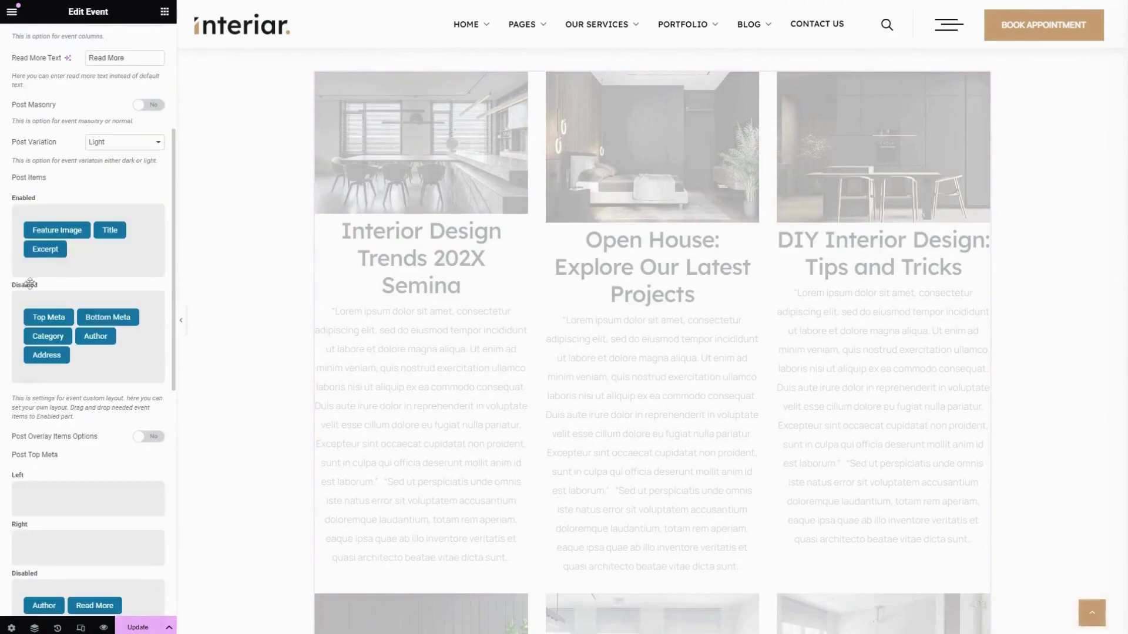
click(119, 156)
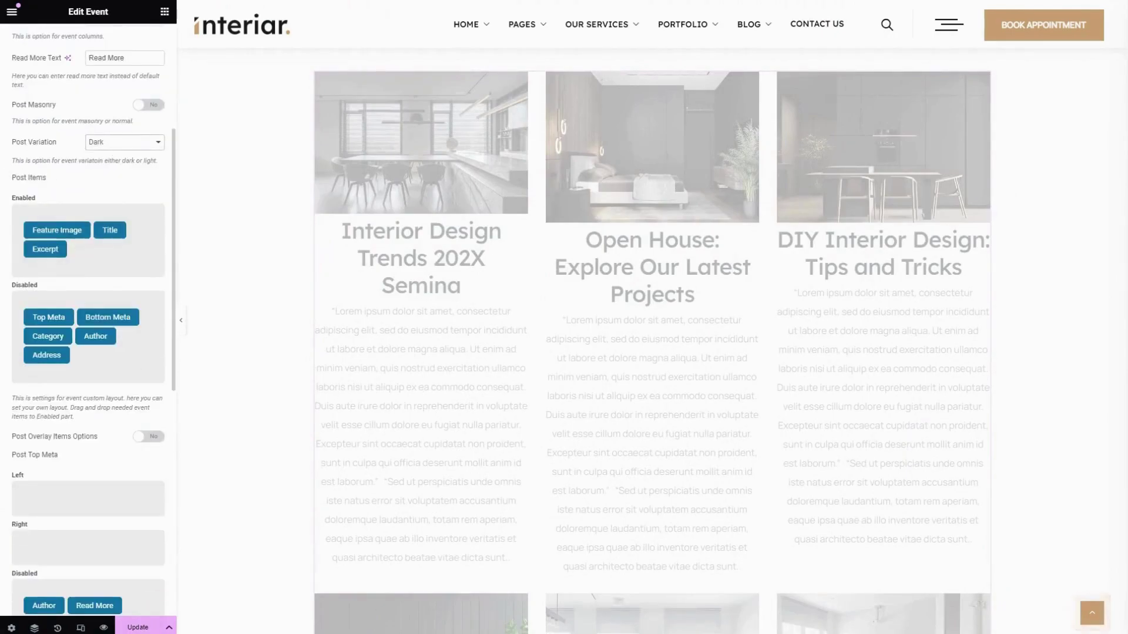
click(115, 156)
scroll(114, 176, down, 2)
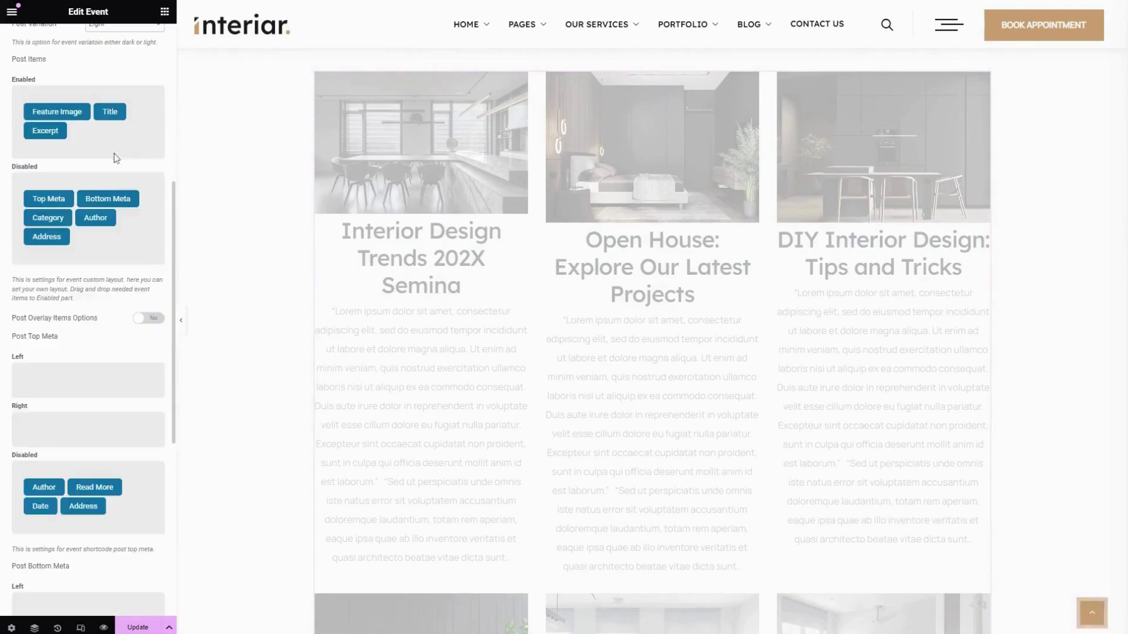
scroll(114, 165, up, 2)
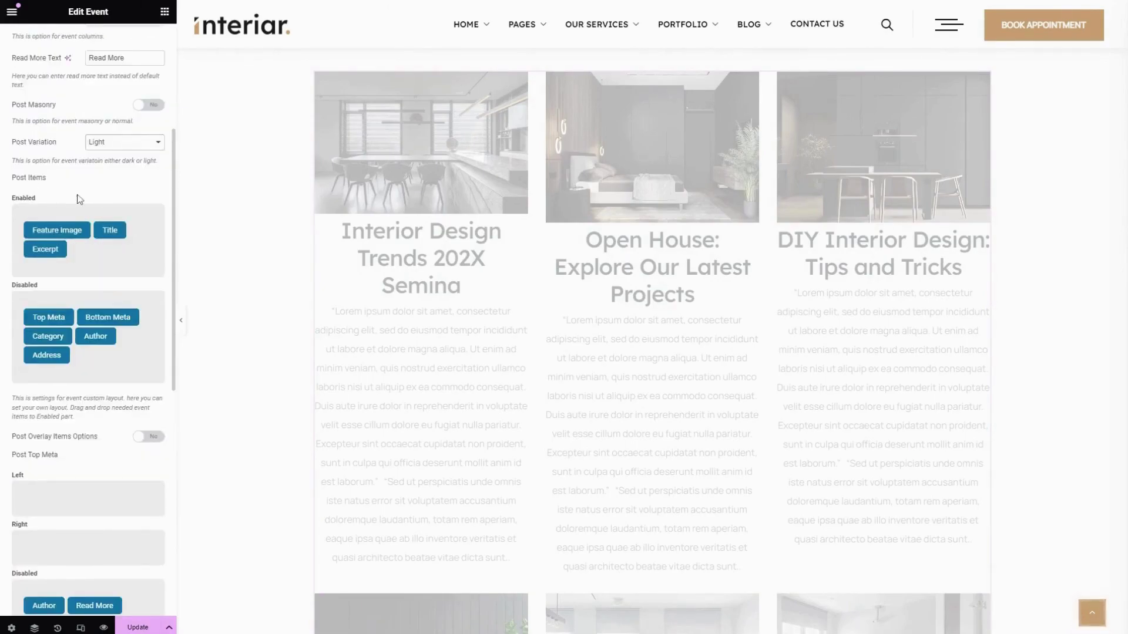
Step: Enable the Top Meta, Bottom Meta and Category post items, and disable Excerpt, Author and Address
drag(47, 320, 56, 268)
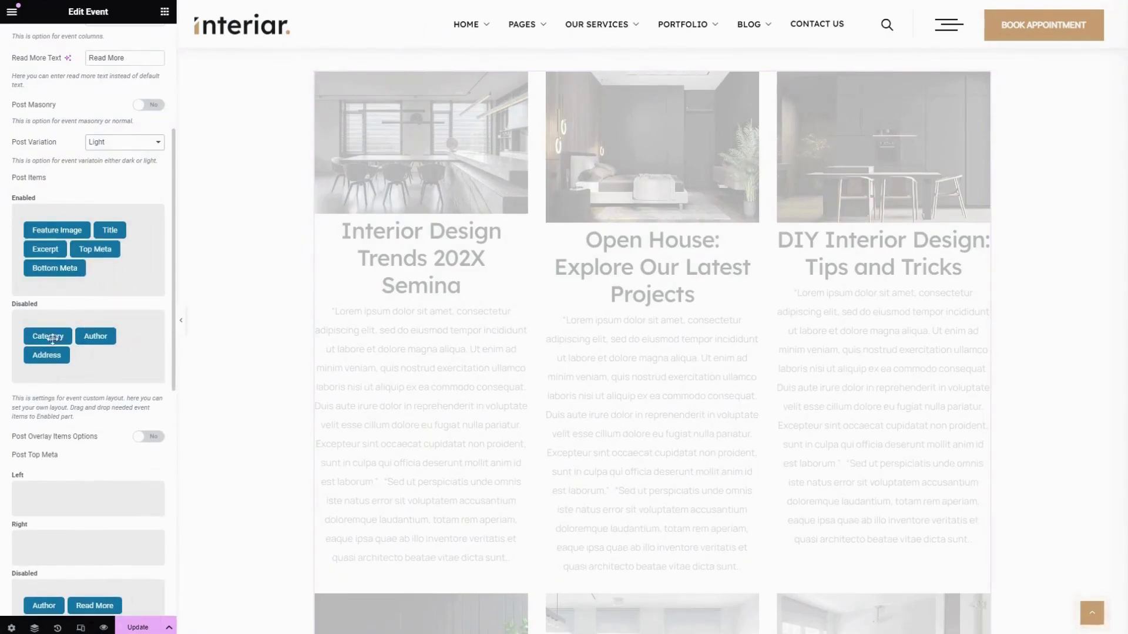
drag(58, 336, 111, 268)
drag(44, 337, 109, 287)
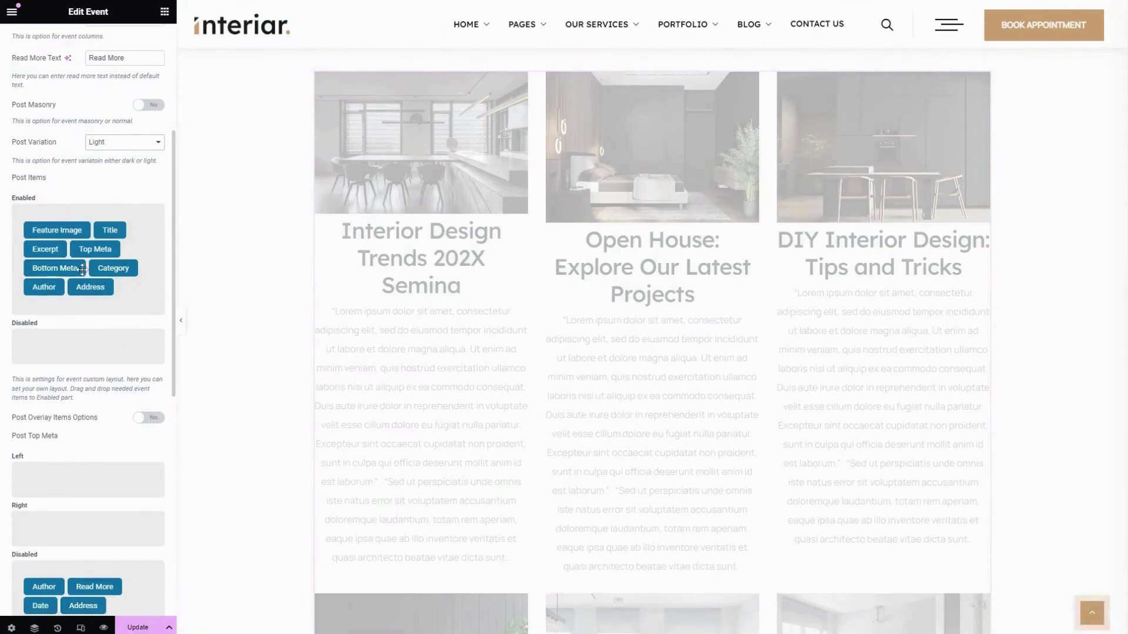
drag(49, 252, 47, 352)
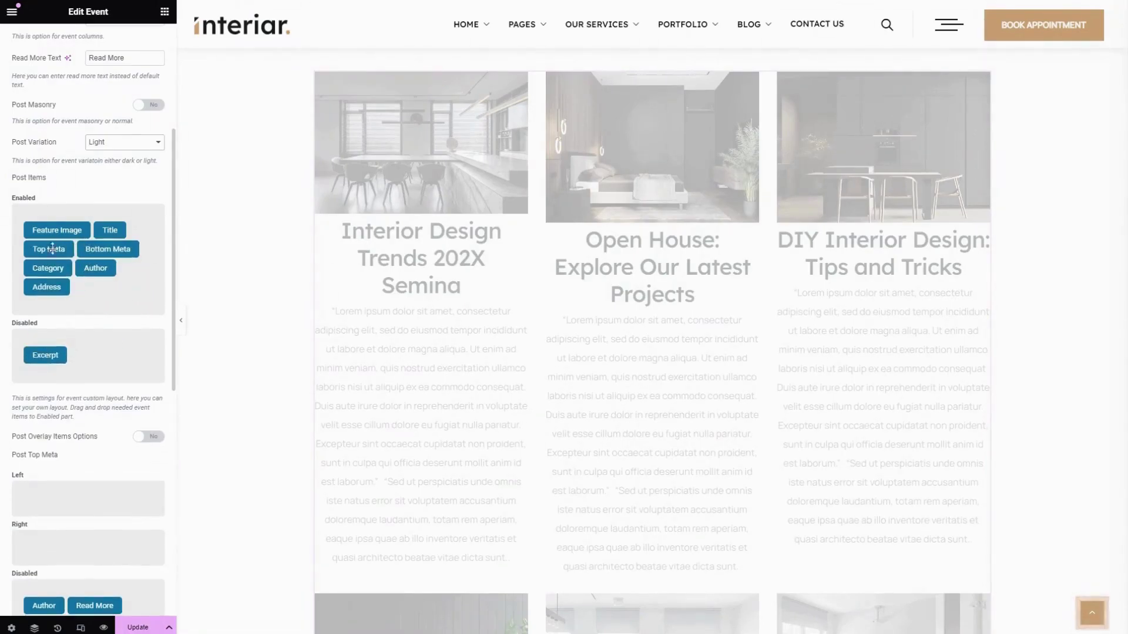
drag(110, 230, 92, 346)
drag(50, 271, 126, 233)
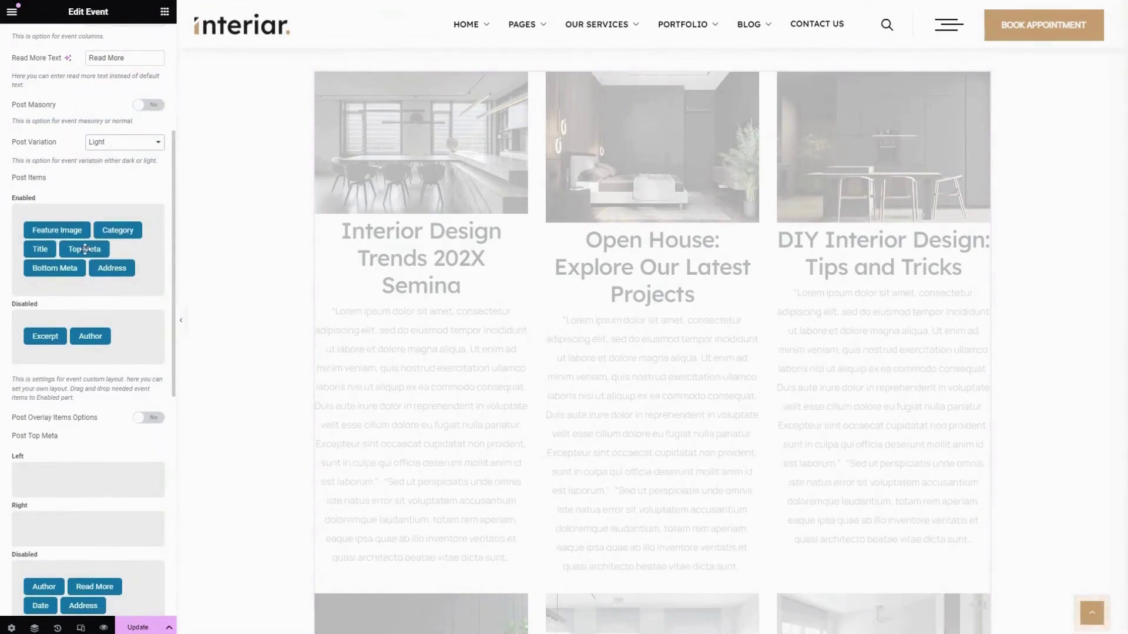
drag(112, 268, 125, 367)
scroll(105, 306, down, 3)
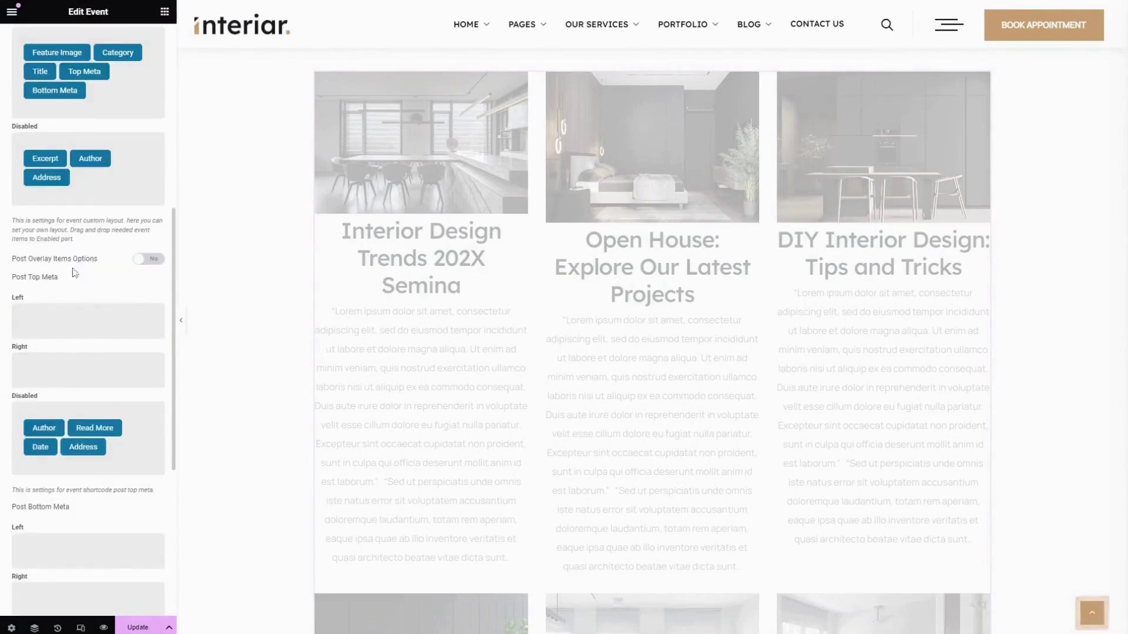
Step: Turn on Post Overlay Items and overlay the author on the post images
click(149, 261)
click(149, 262)
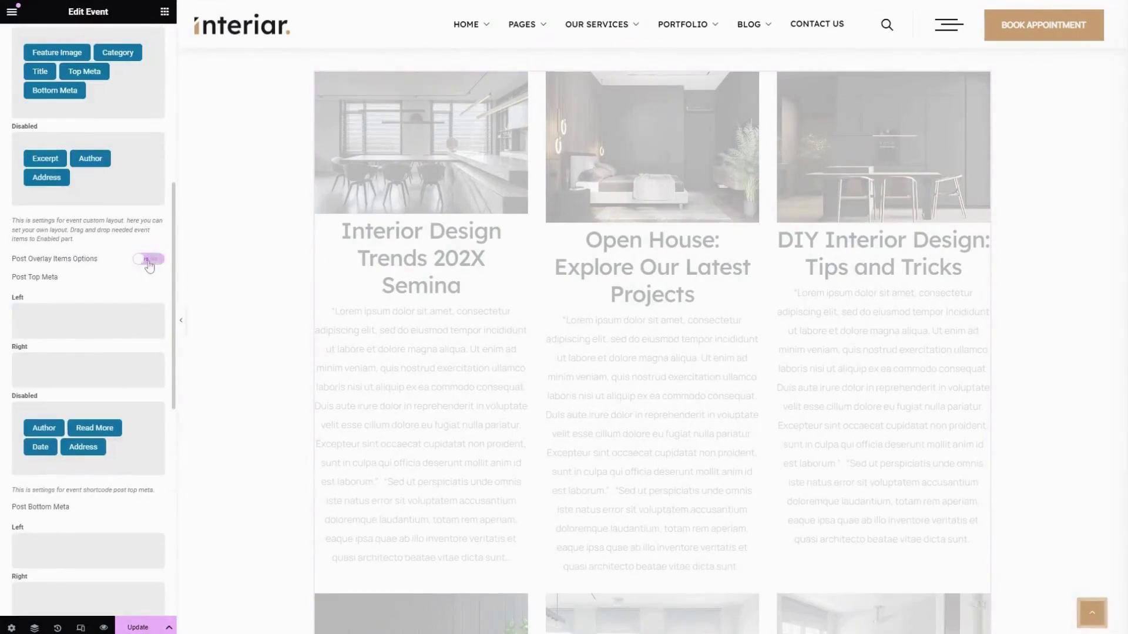
click(150, 262)
click(150, 261)
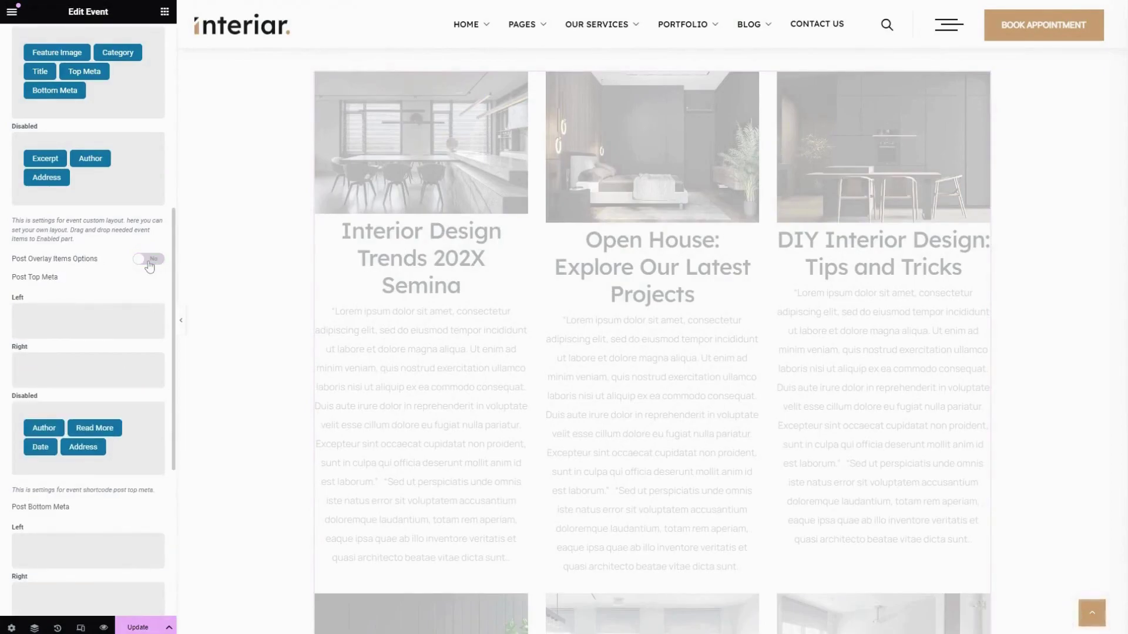
click(149, 262)
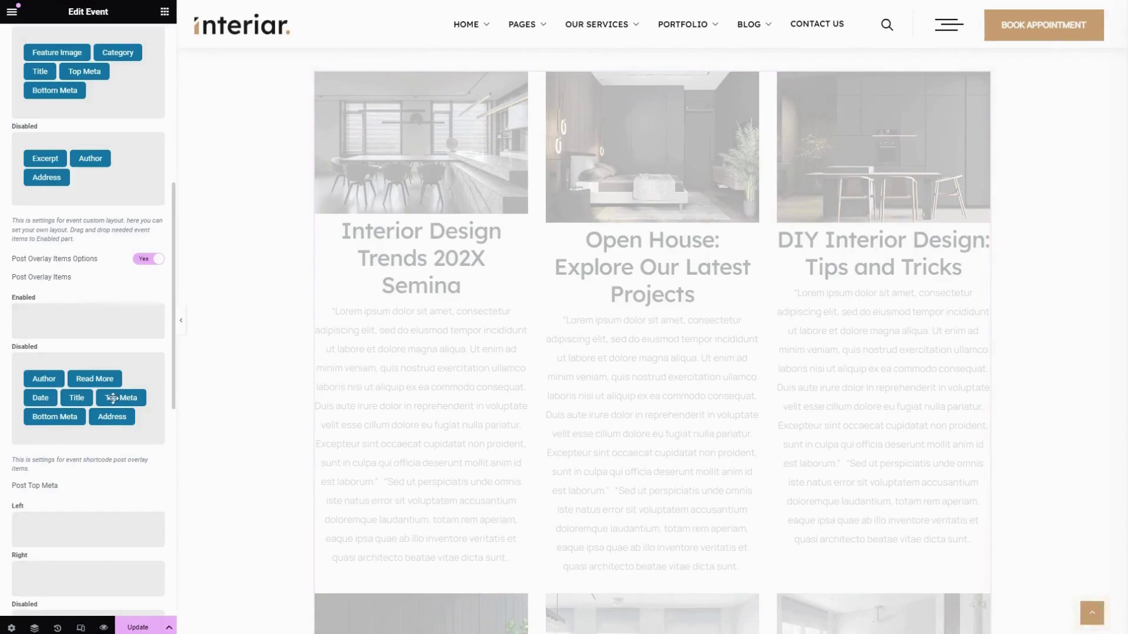
drag(113, 398, 63, 317)
Step: Put Date in Top Meta Left, Author in Top Meta Right and Read More in Bottom Meta Left
scroll(88, 317, down, 4)
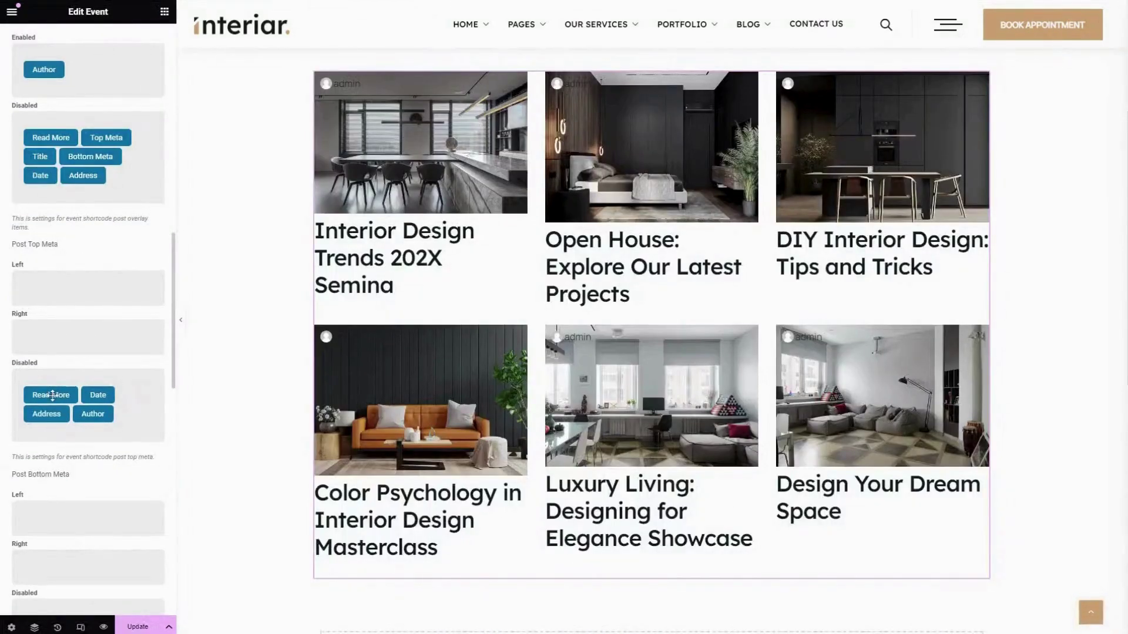
drag(98, 394, 40, 289)
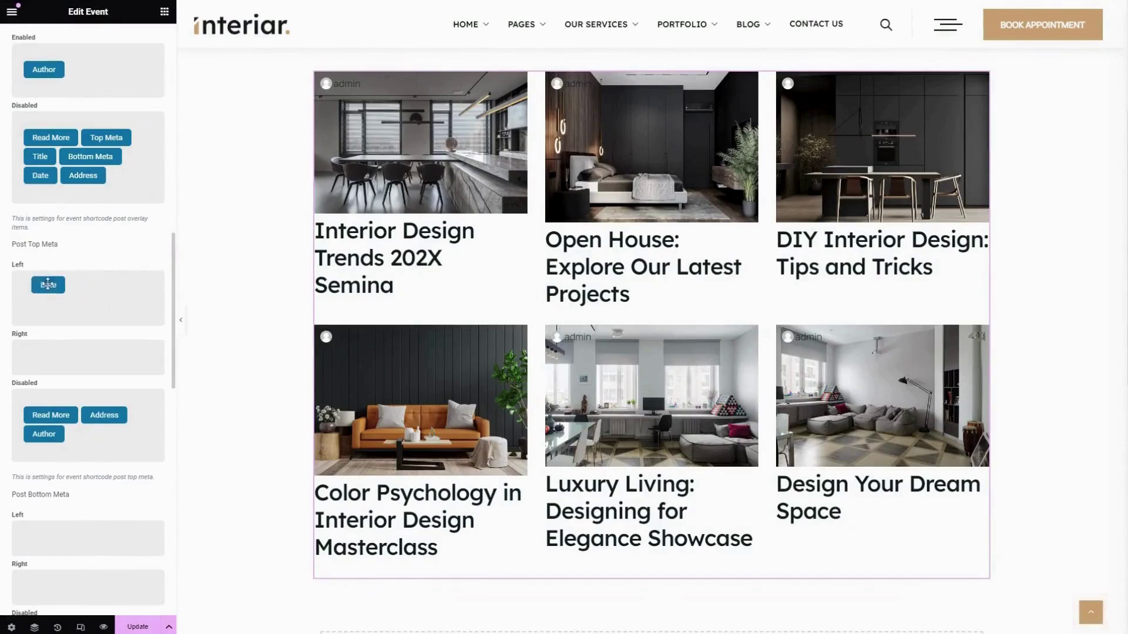
drag(47, 434, 74, 350)
scroll(131, 318, down, 3)
scroll(132, 318, down, 2)
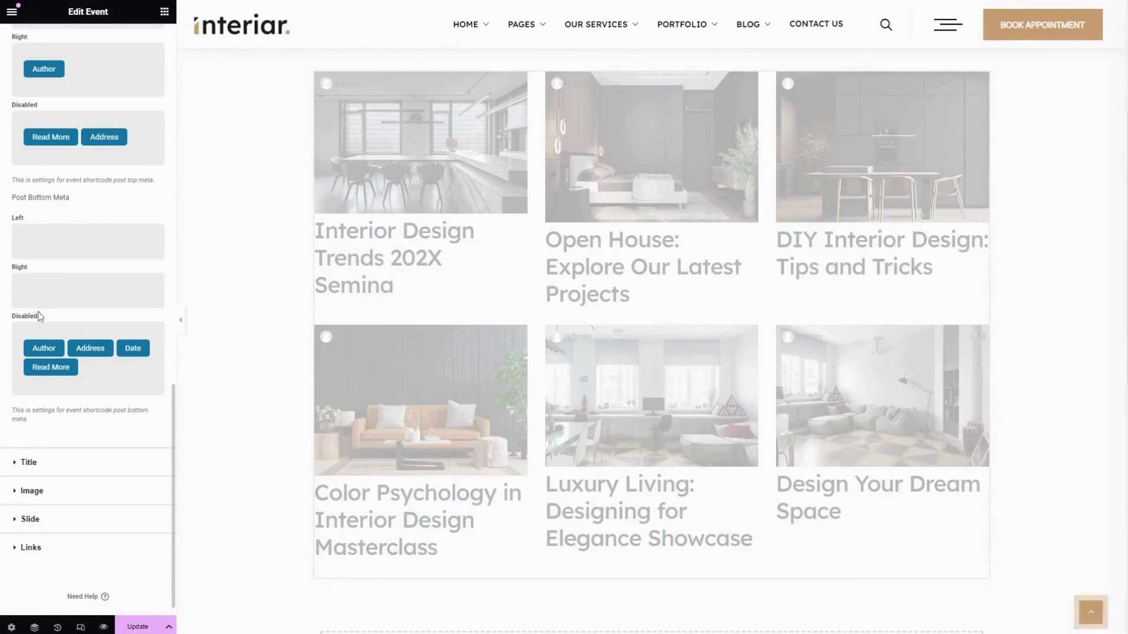
drag(50, 367, 49, 247)
Step: Set the Post Heading Tag for the titles to h4
scroll(97, 256, down, 1)
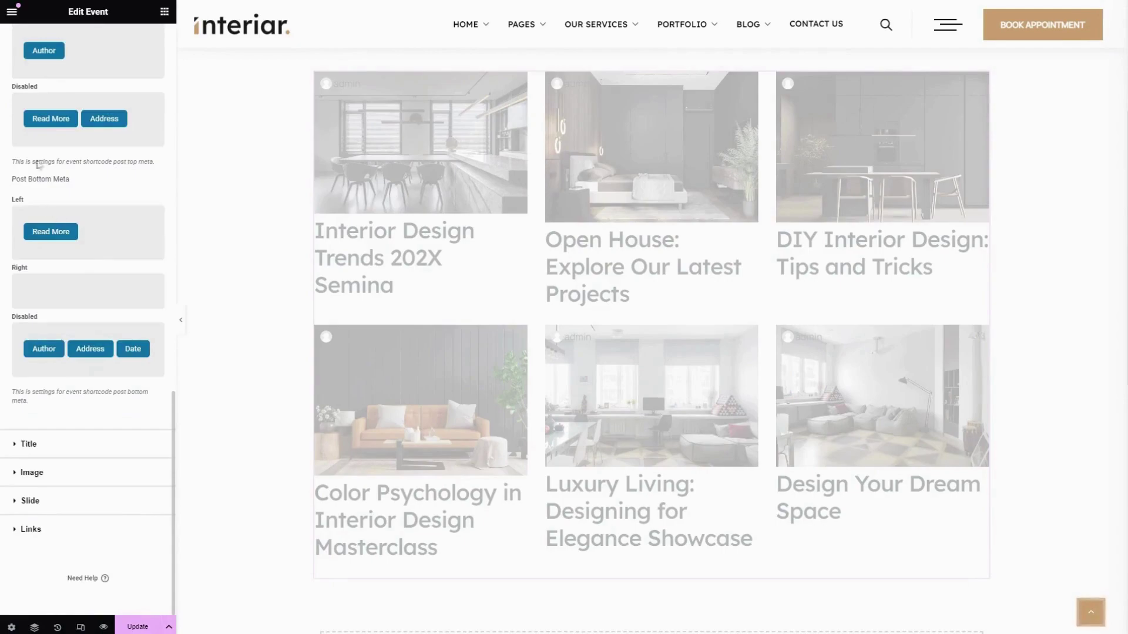
click(79, 444)
click(140, 199)
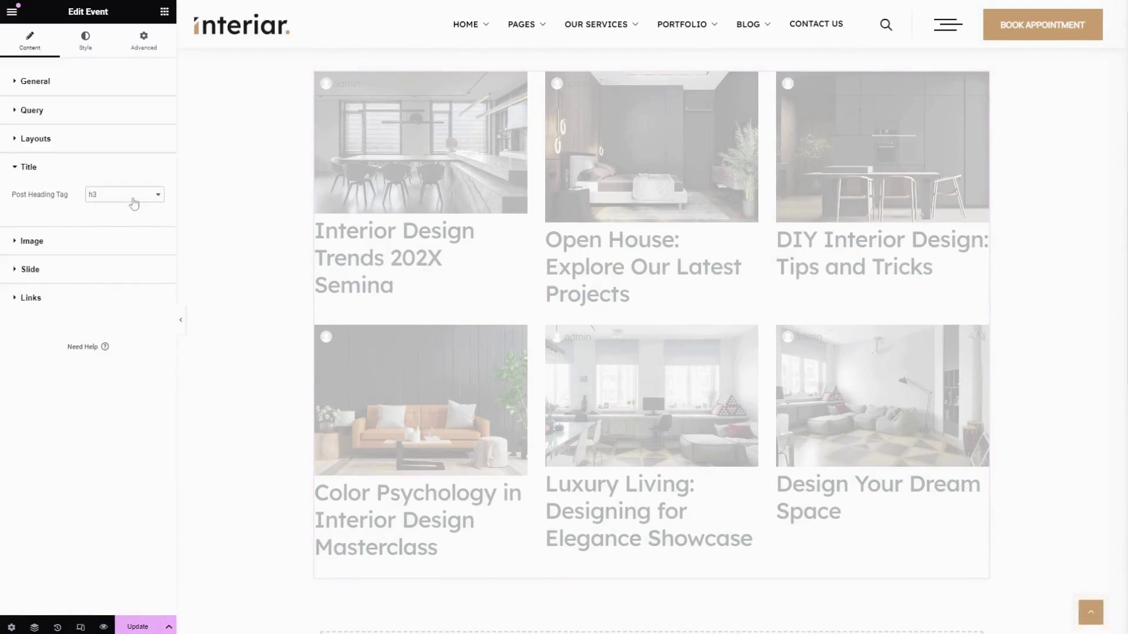
click(115, 241)
click(51, 242)
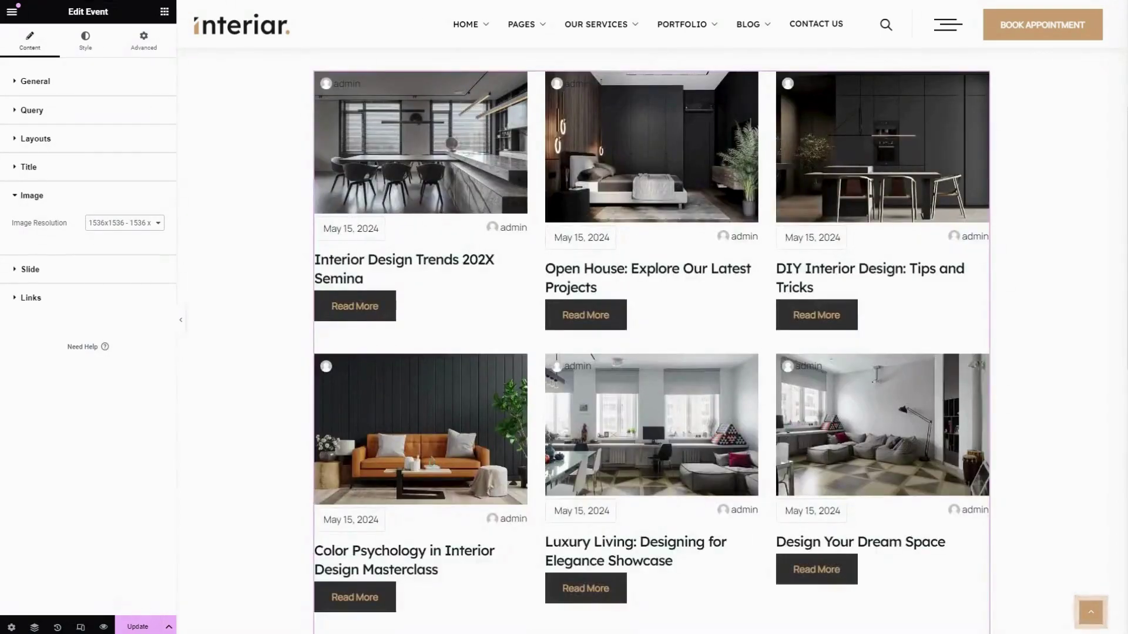
Step: Enable the Slide Option and set Slide Items to 3
click(43, 269)
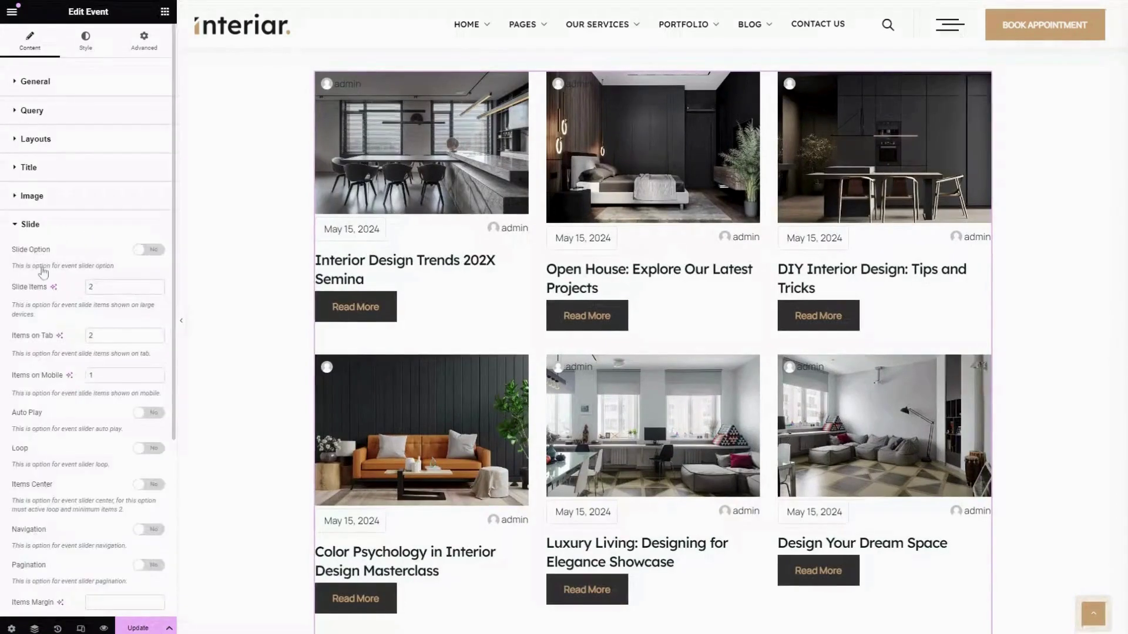
click(144, 252)
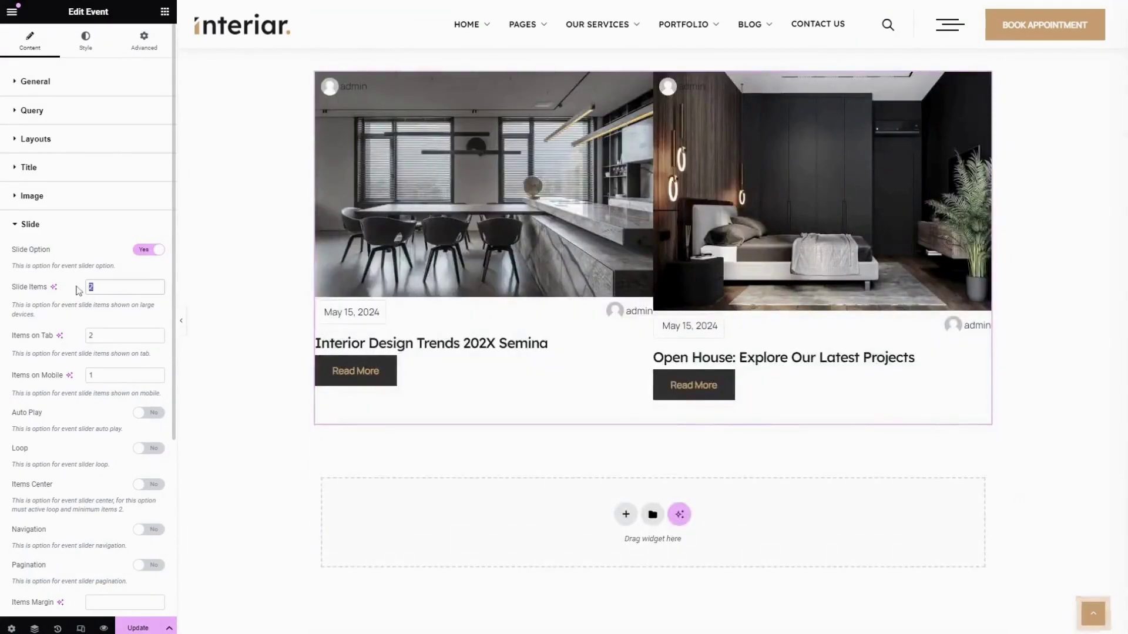
text(3)
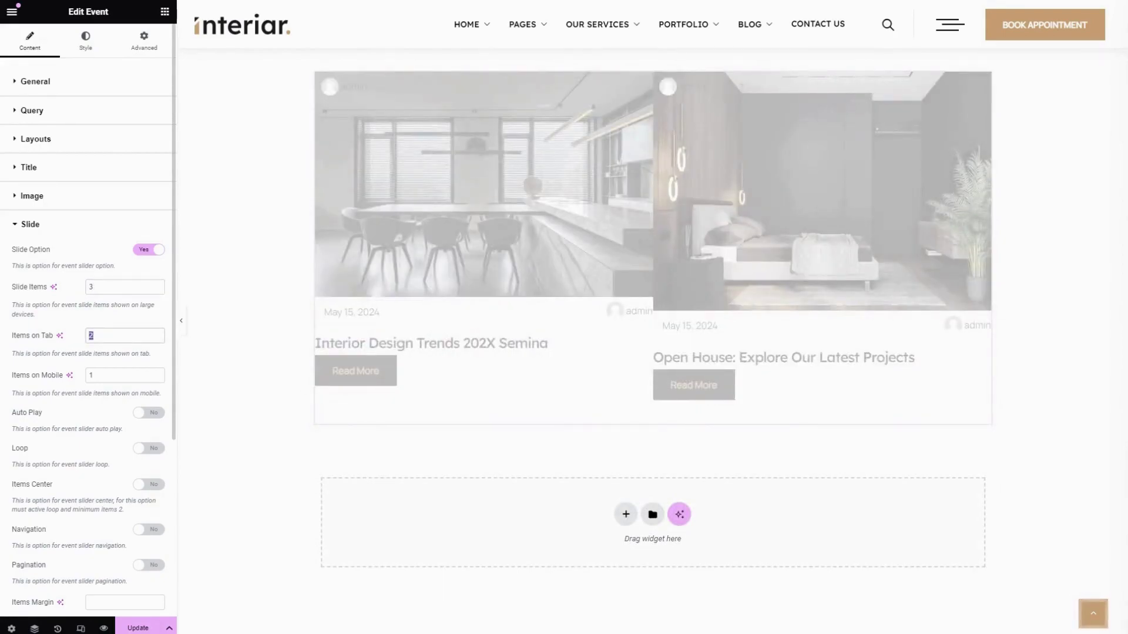
click(105, 375)
double_click(91, 375)
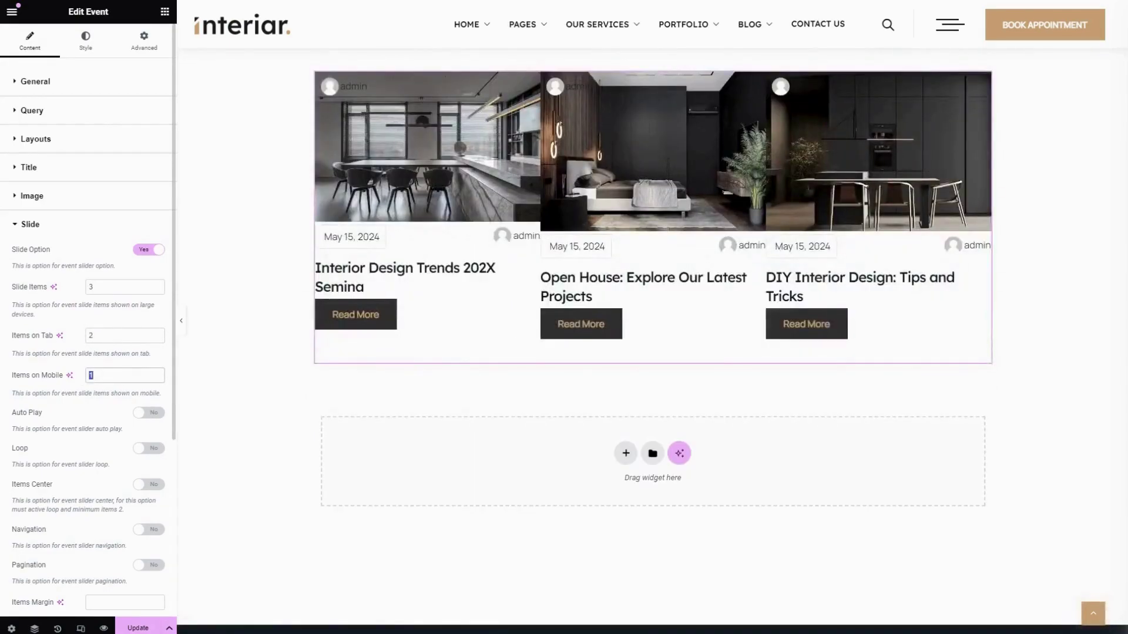
scroll(115, 383, down, 2)
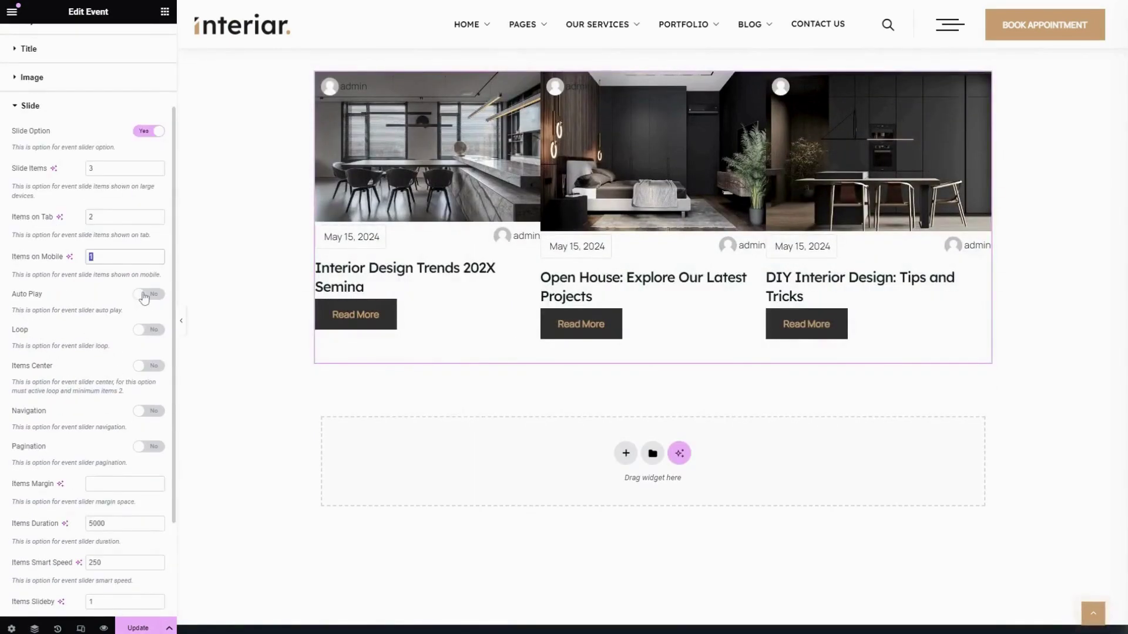
Step: Switch on Auto Play, Loop, Items Center and Pagination, with Navigation left off
click(144, 296)
click(150, 330)
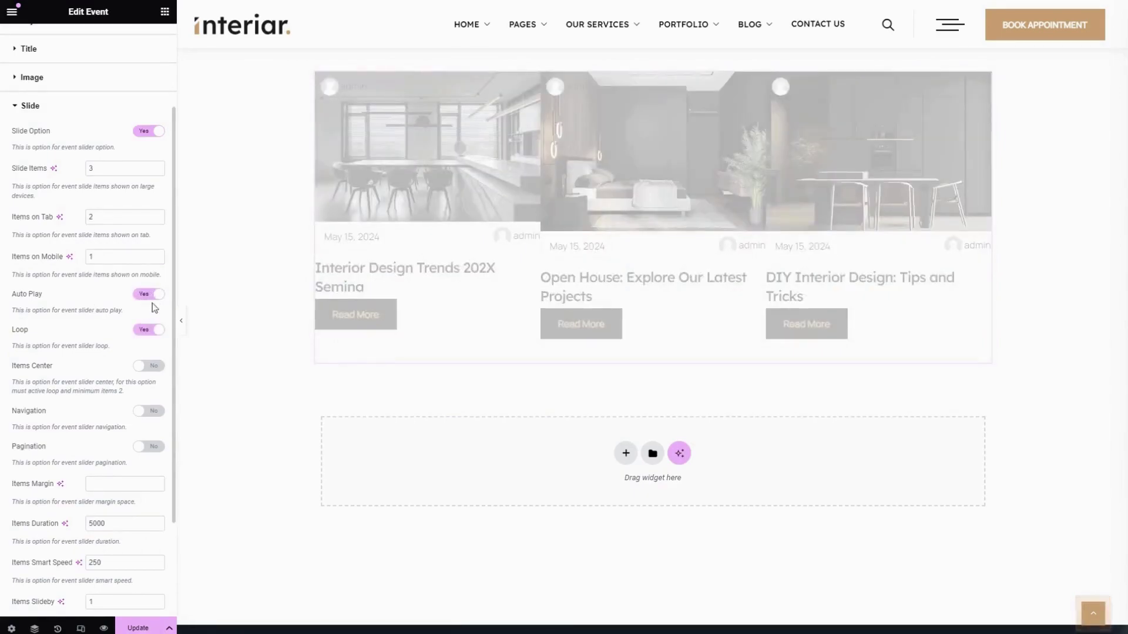
click(154, 298)
click(153, 296)
click(149, 368)
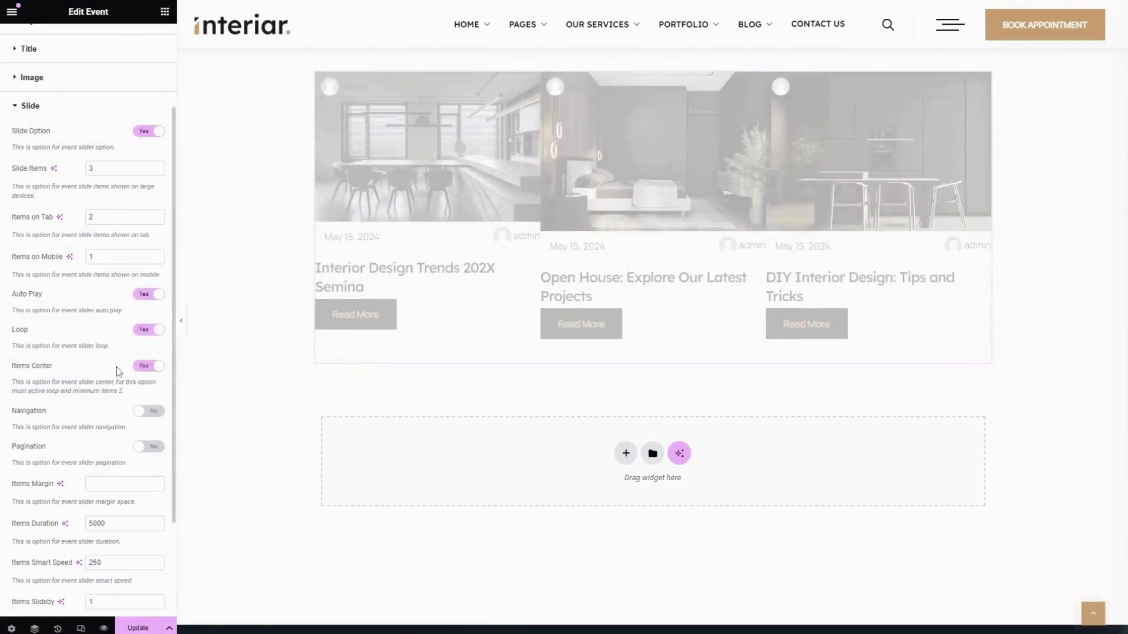
click(148, 412)
click(146, 450)
click(150, 411)
scroll(110, 379, down, 2)
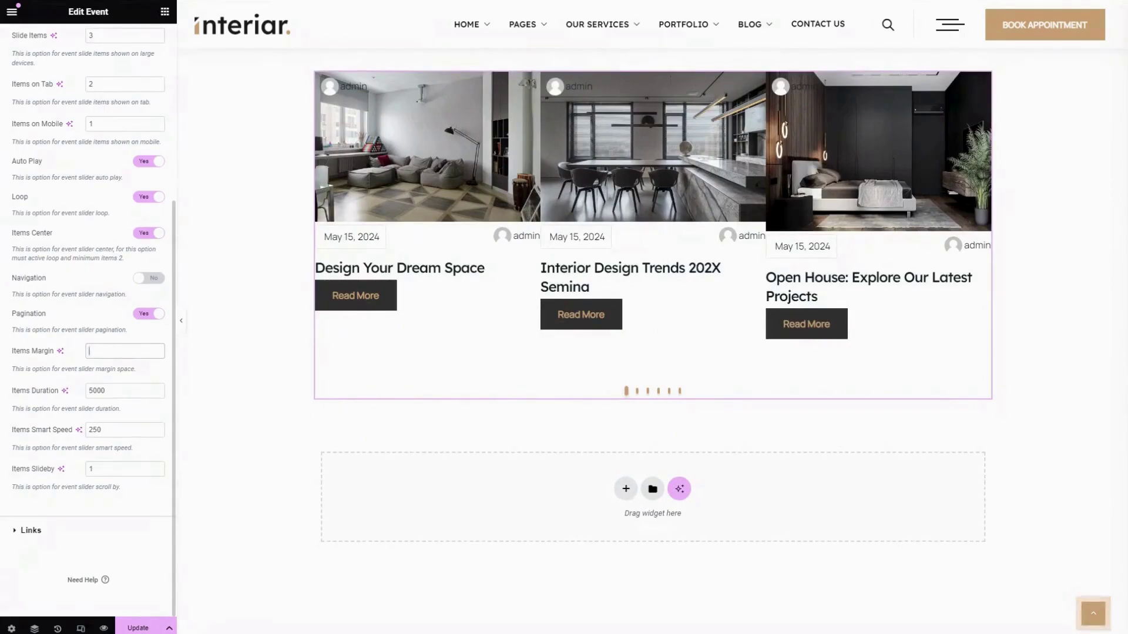
Step: Set a 30px Items Margin and keep Items Duration 5000, Smart Speed 250 and Slideby 1
text(30)
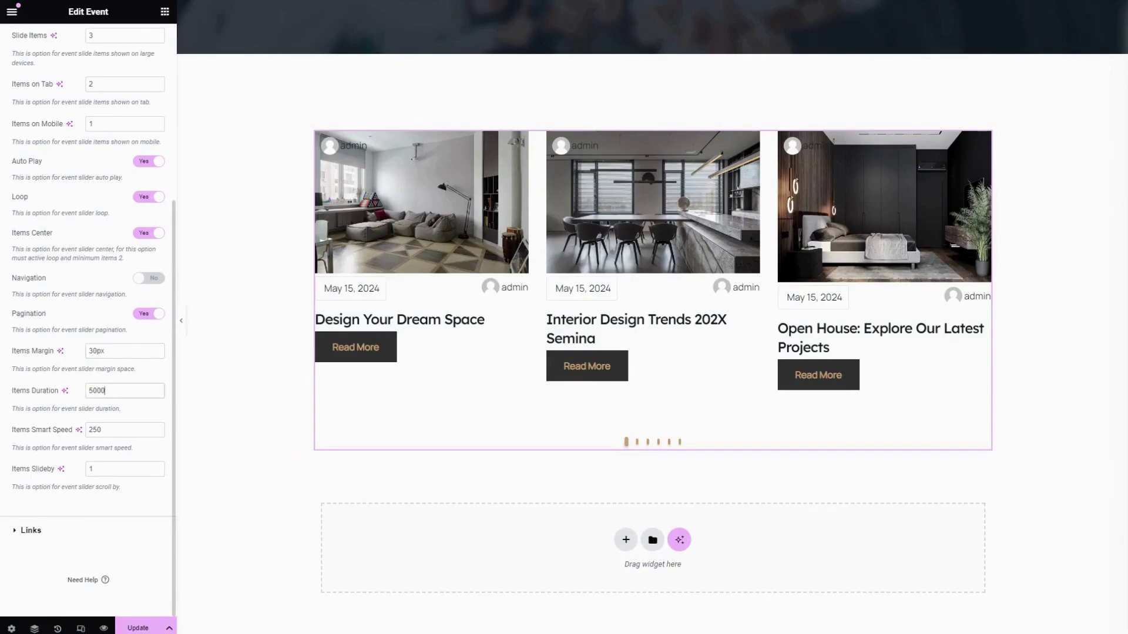
drag(105, 391, 82, 396)
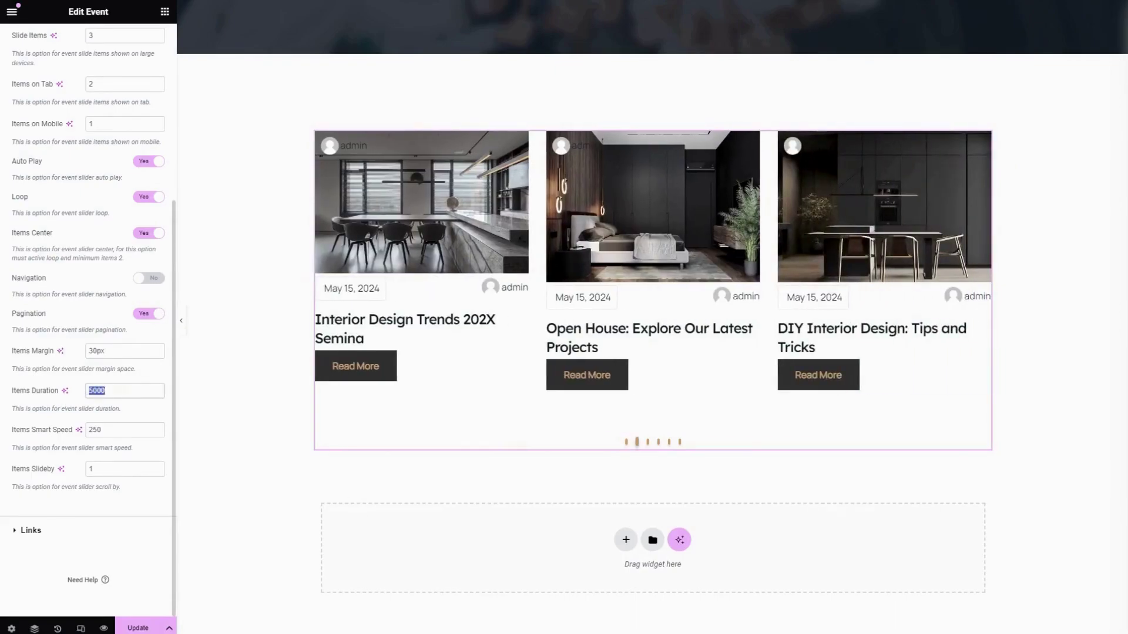
drag(103, 430, 87, 431)
click(101, 430)
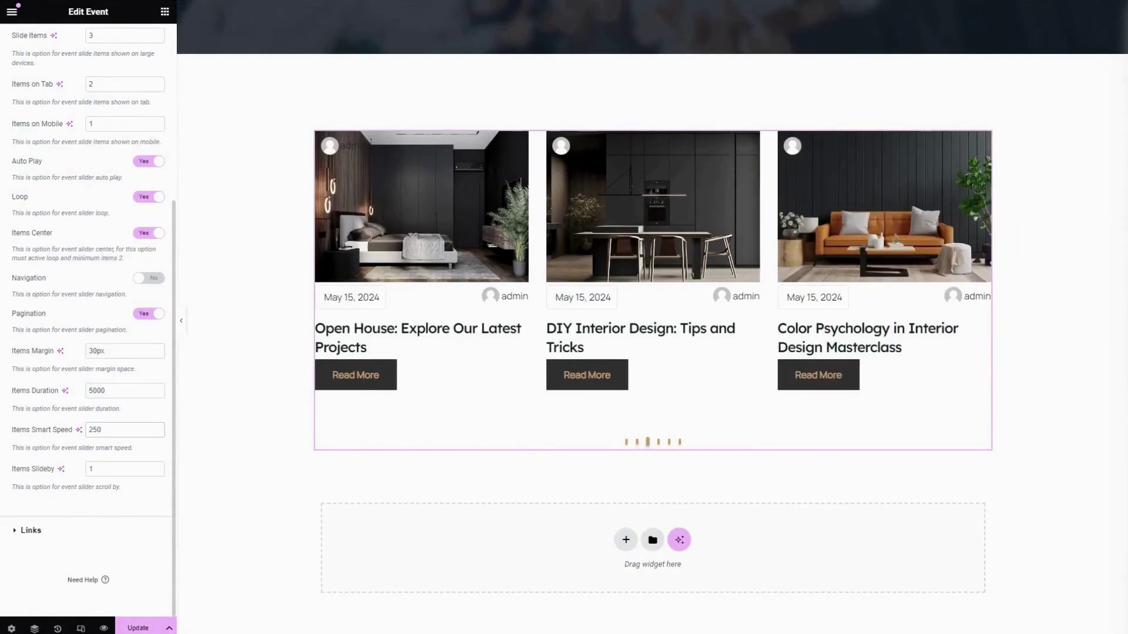
click(94, 468)
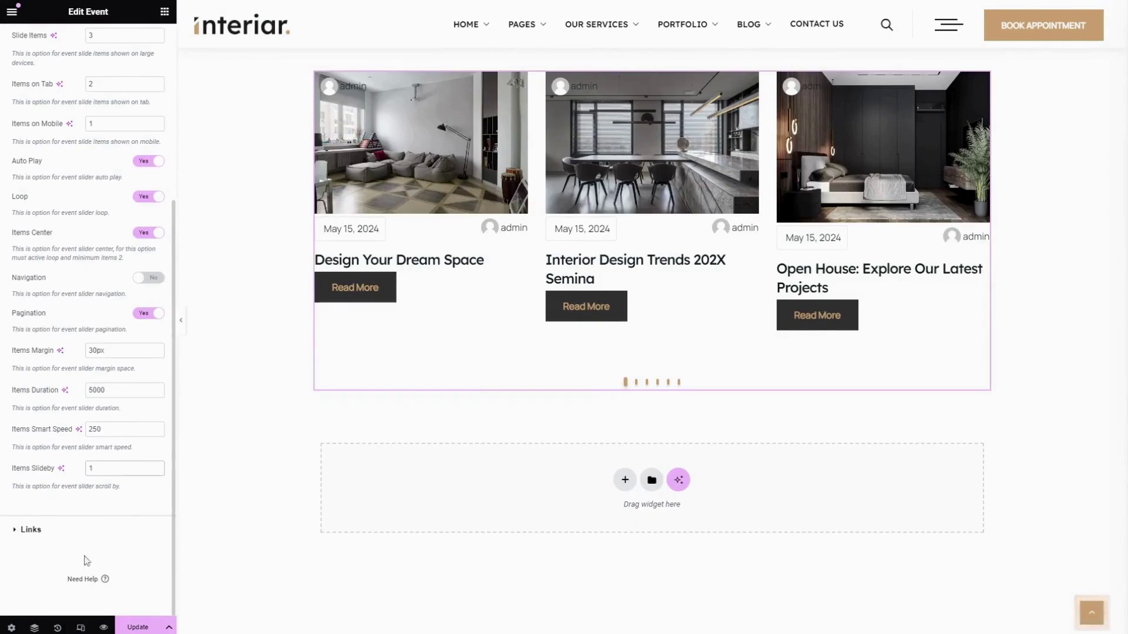
Step: Make the image, title and Read More links open in a new tab, with nofollow on the image and Read More links
click(44, 529)
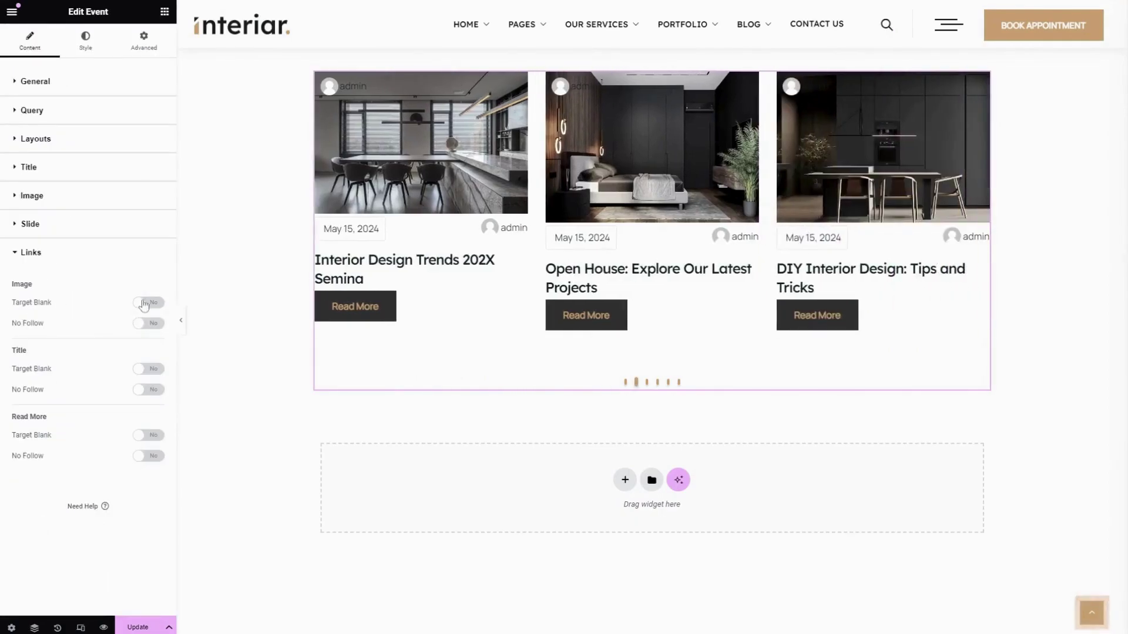
click(146, 302)
click(148, 323)
click(150, 370)
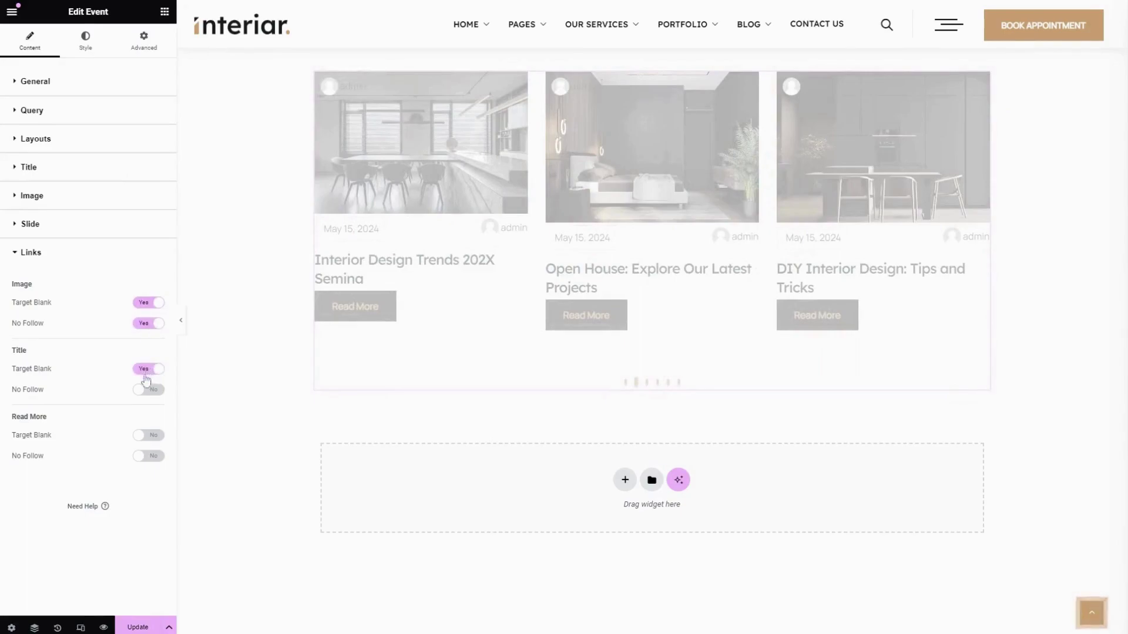
click(144, 435)
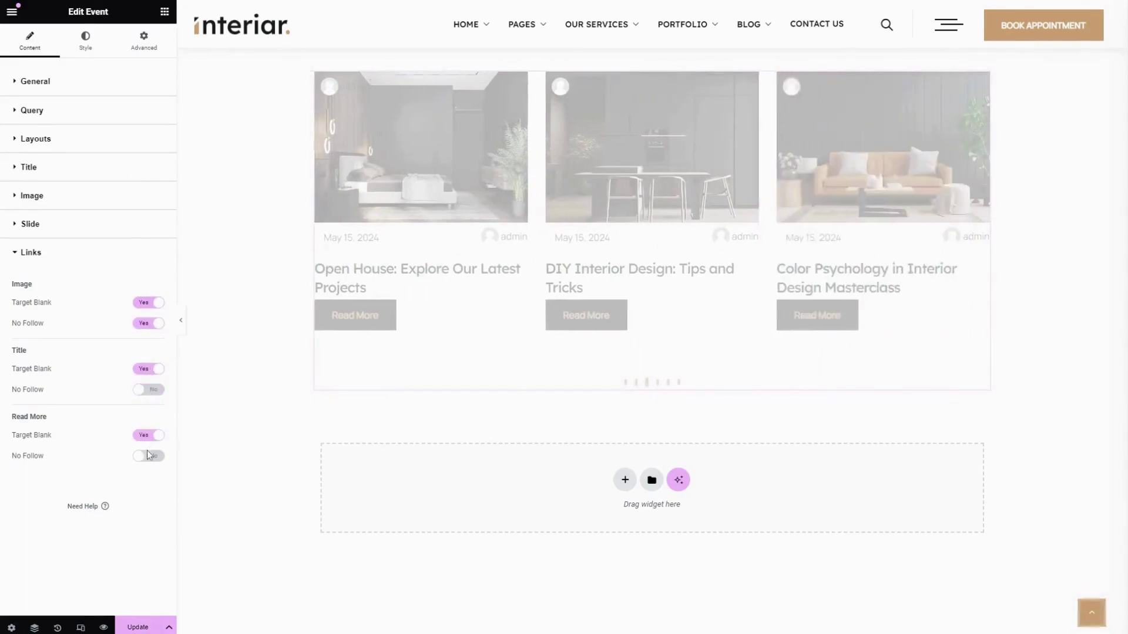
click(148, 456)
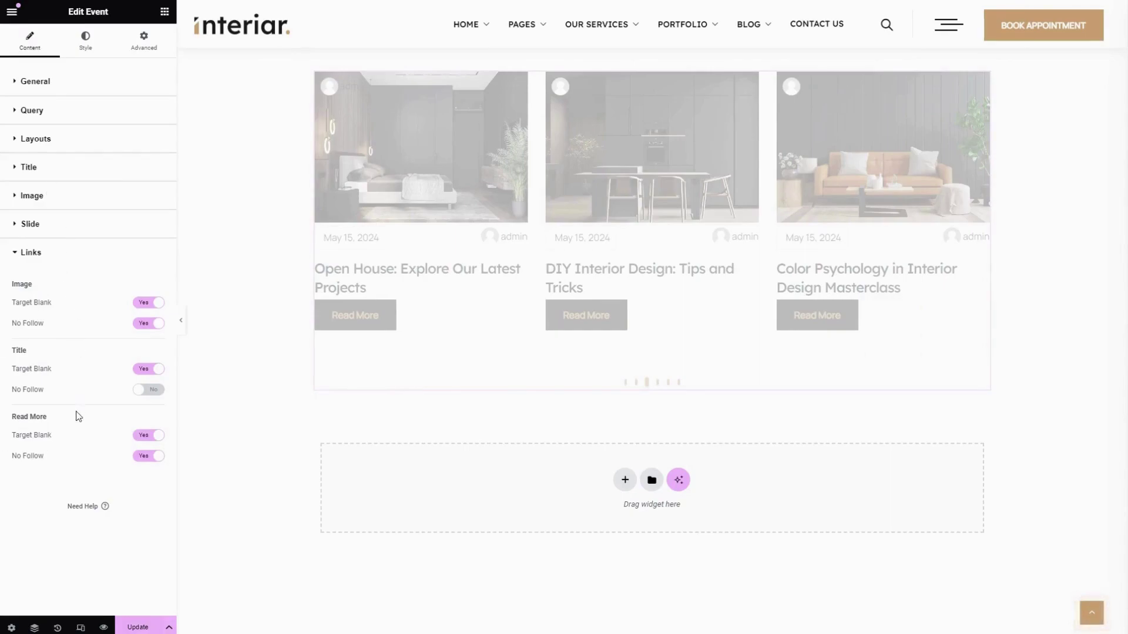
click(90, 43)
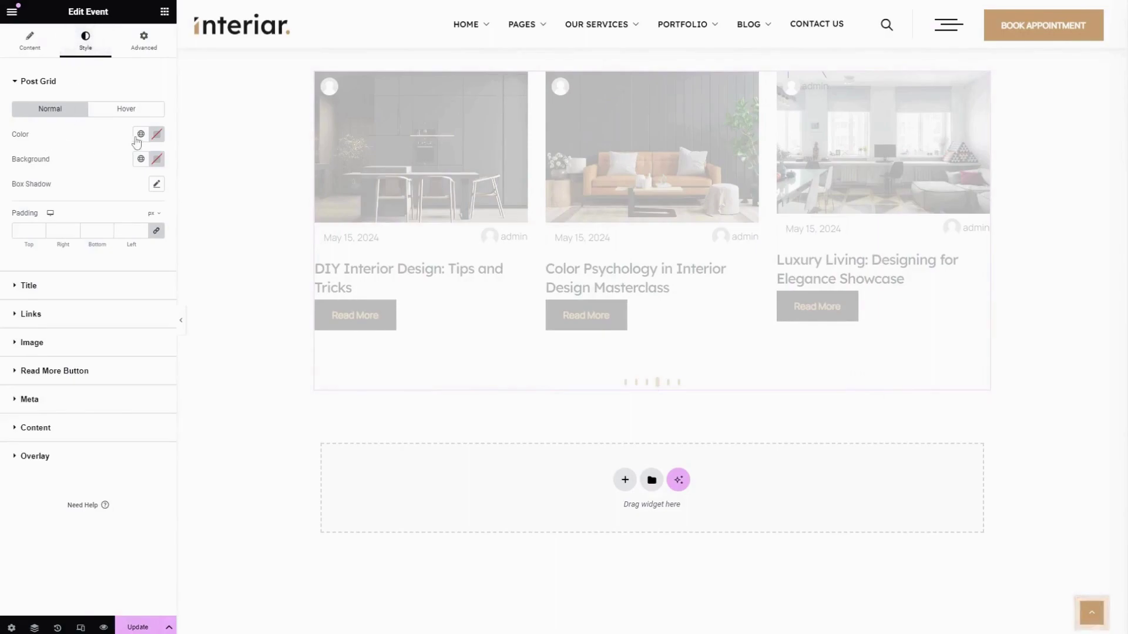
Step: Give the cards the global #FAF8F9 background and reset their box shadow
click(140, 135)
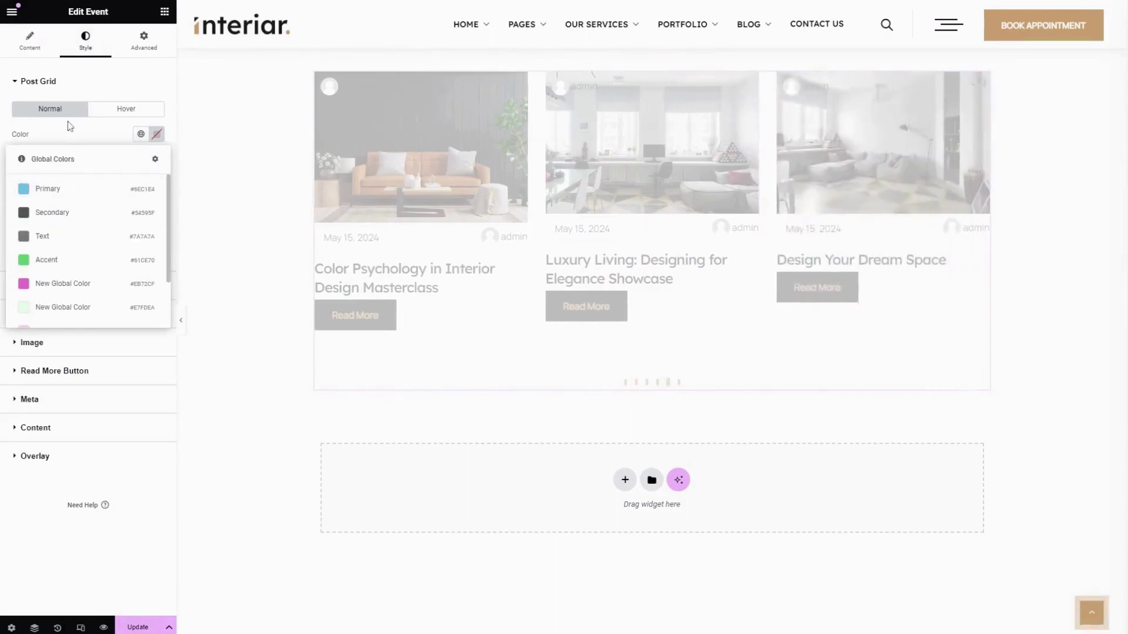
click(75, 126)
click(141, 160)
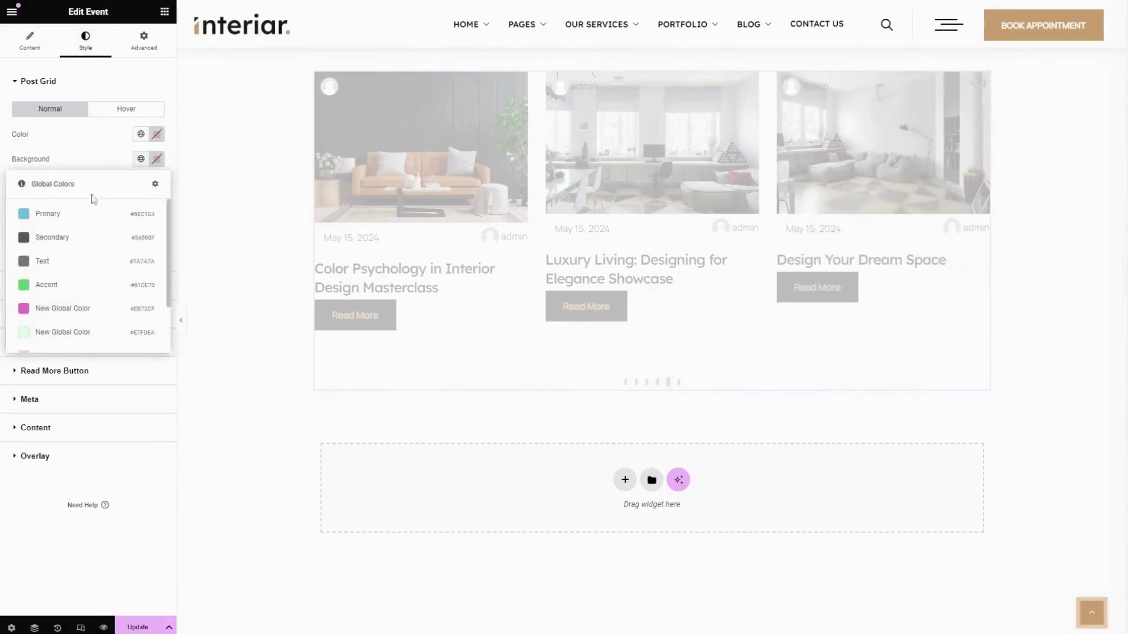
scroll(83, 282, down, 2)
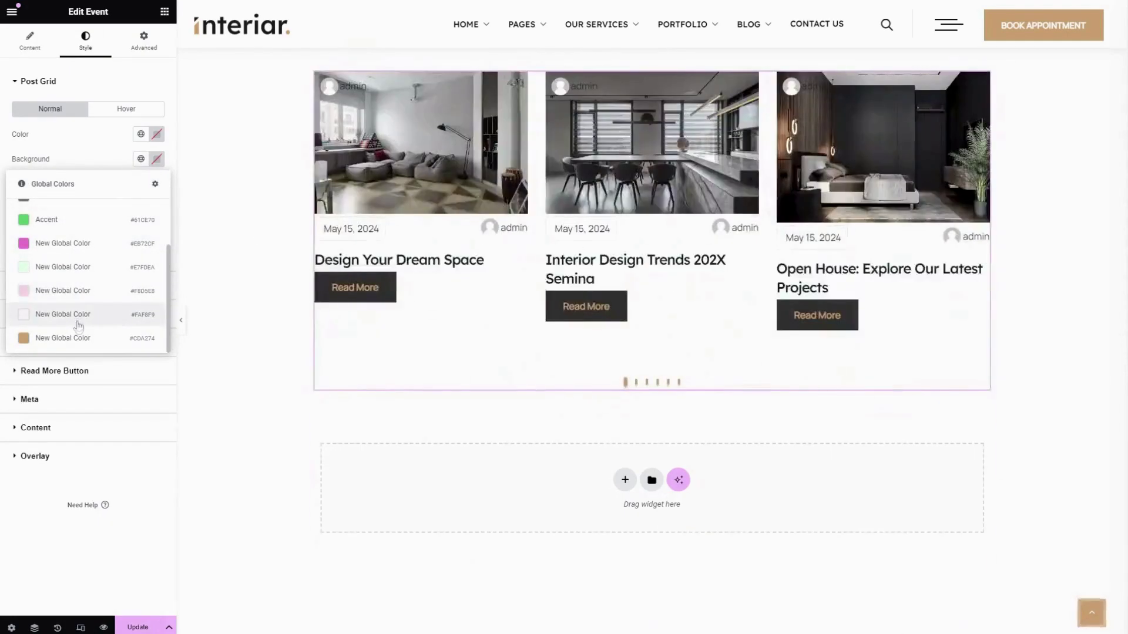
click(75, 317)
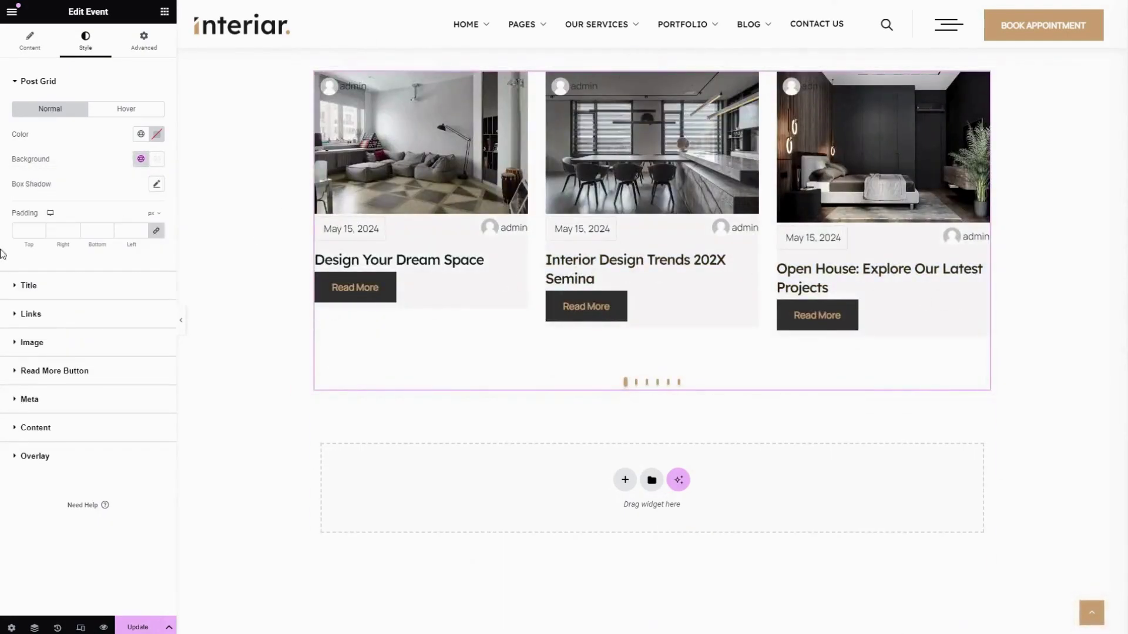
click(156, 184)
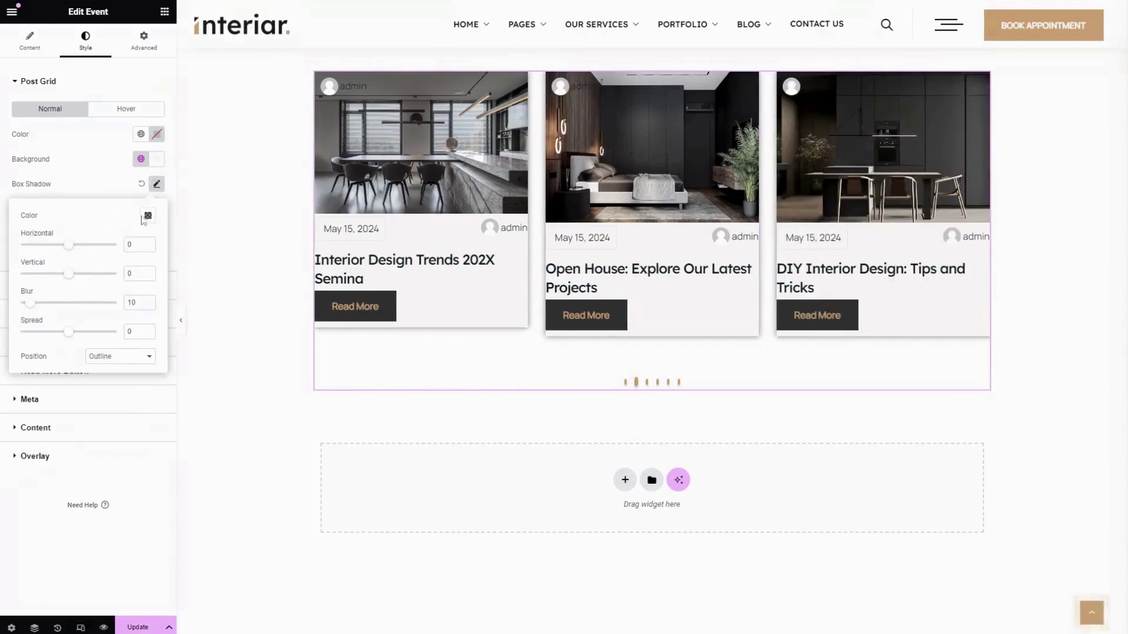
click(142, 188)
click(142, 185)
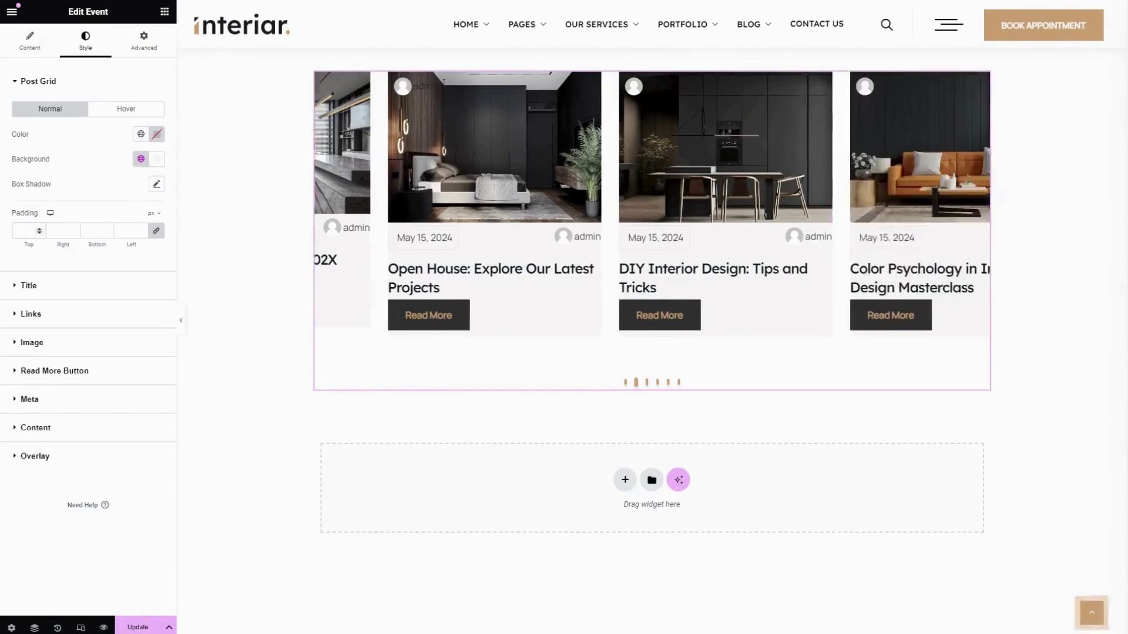
Step: Clear the card padding after briefly setting it to 20, then expand the Title style section
text(20)
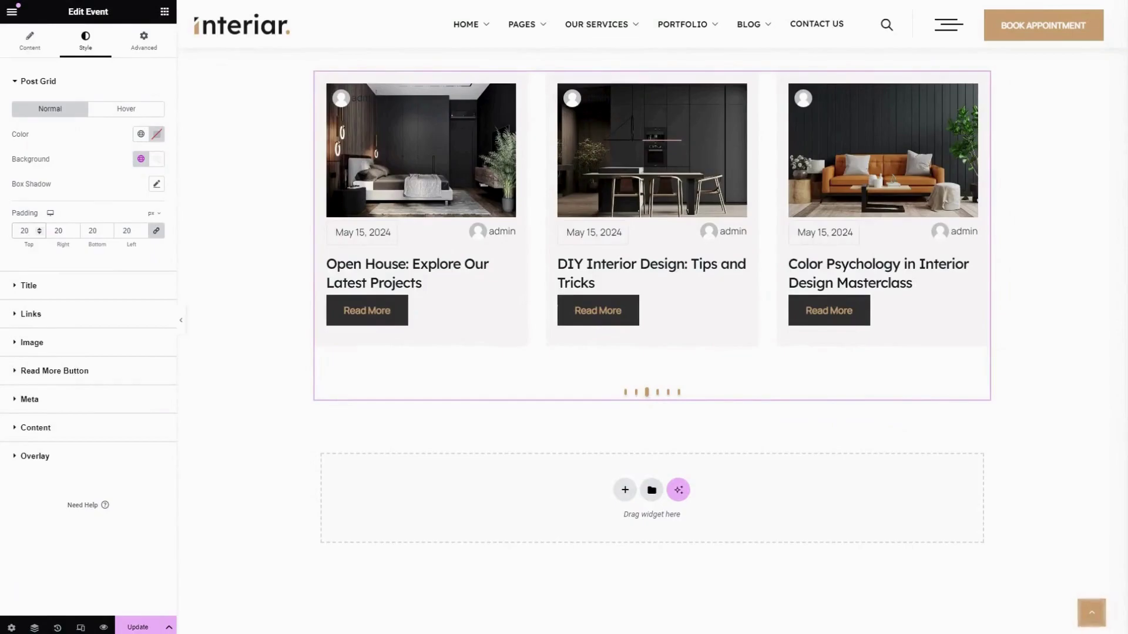
key(BackSpace)
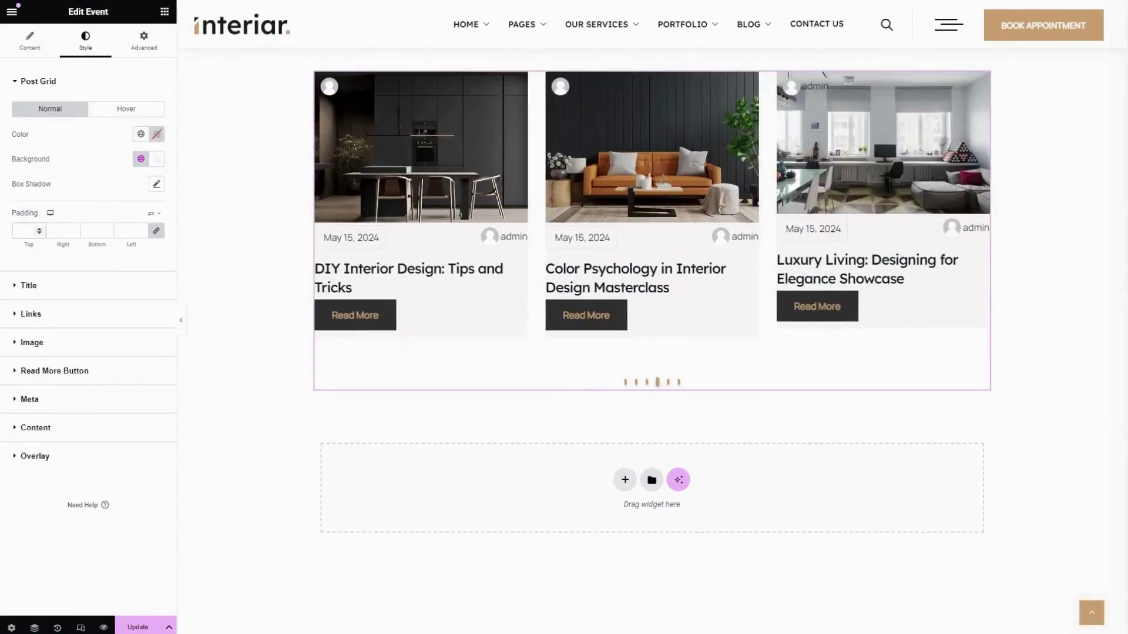
click(110, 112)
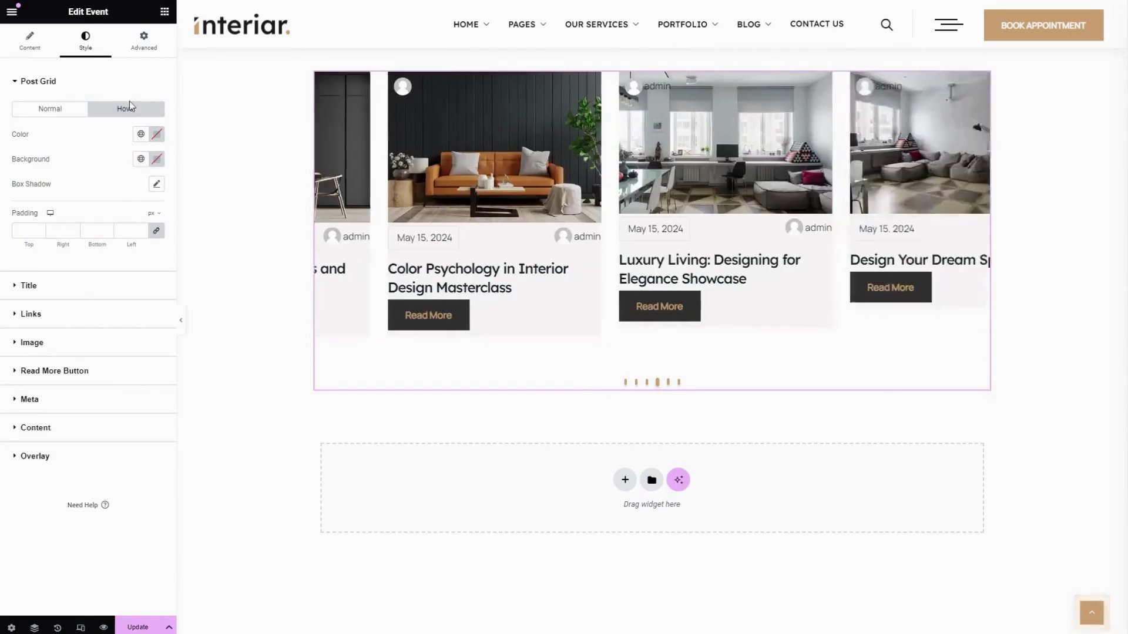
click(75, 113)
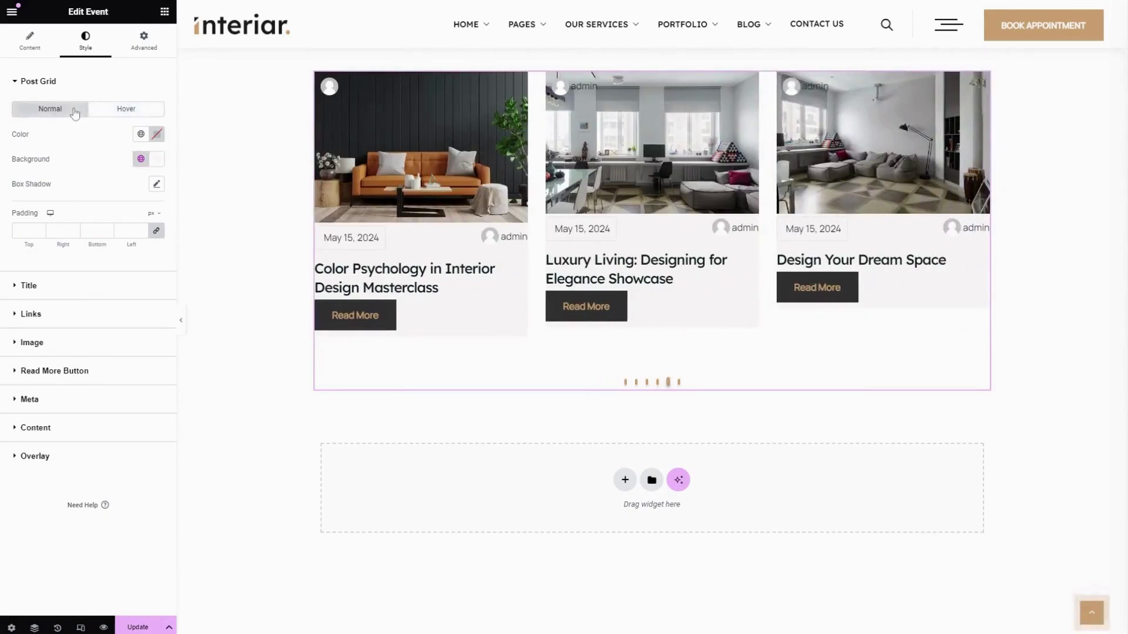
click(38, 286)
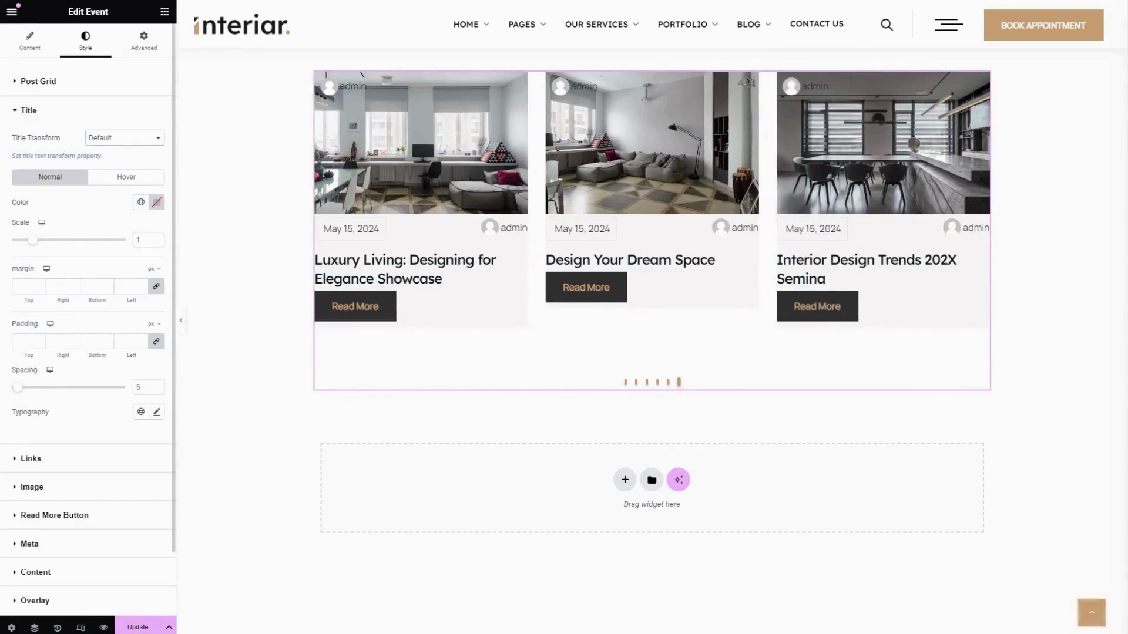
Step: Try the Primary colour on the post titles, reset it to default, and adjust the title scale
click(140, 202)
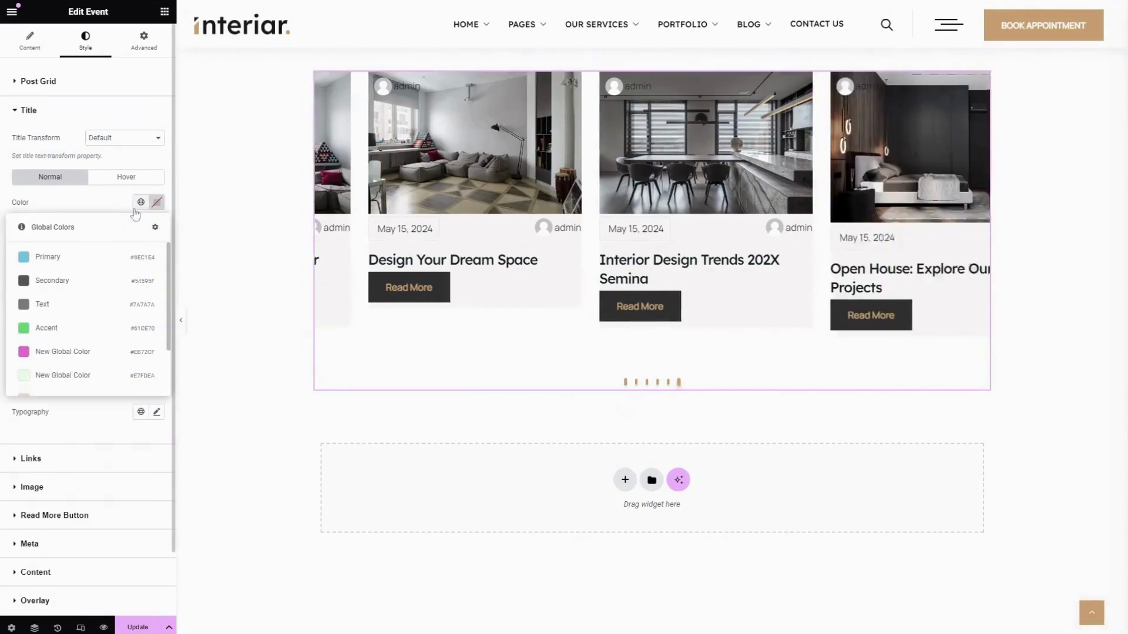
click(70, 257)
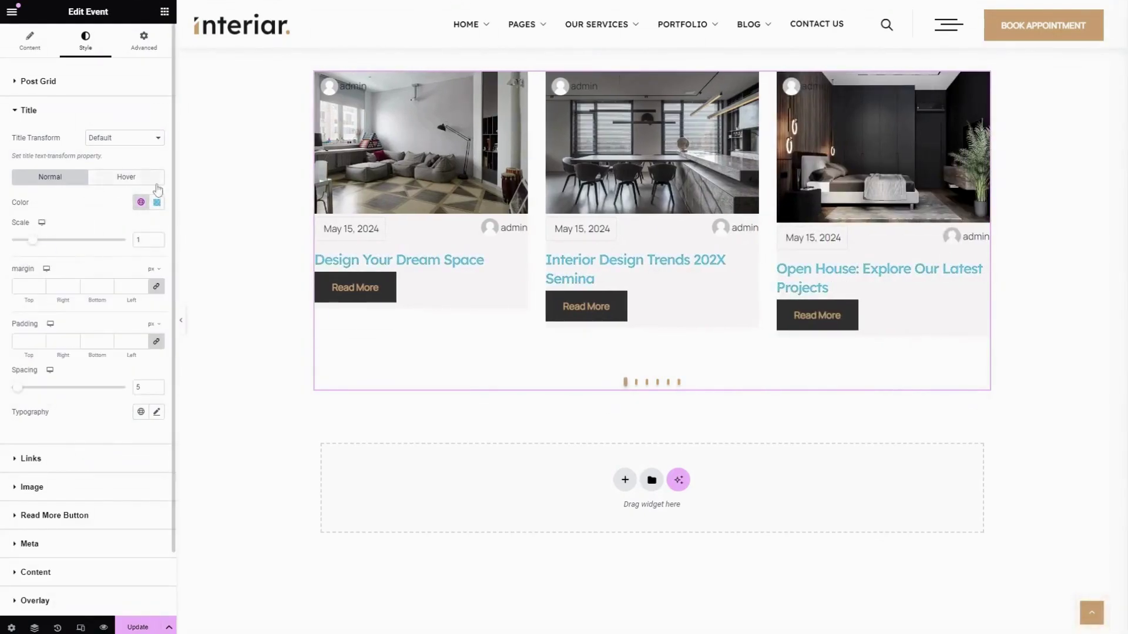
click(156, 202)
click(79, 251)
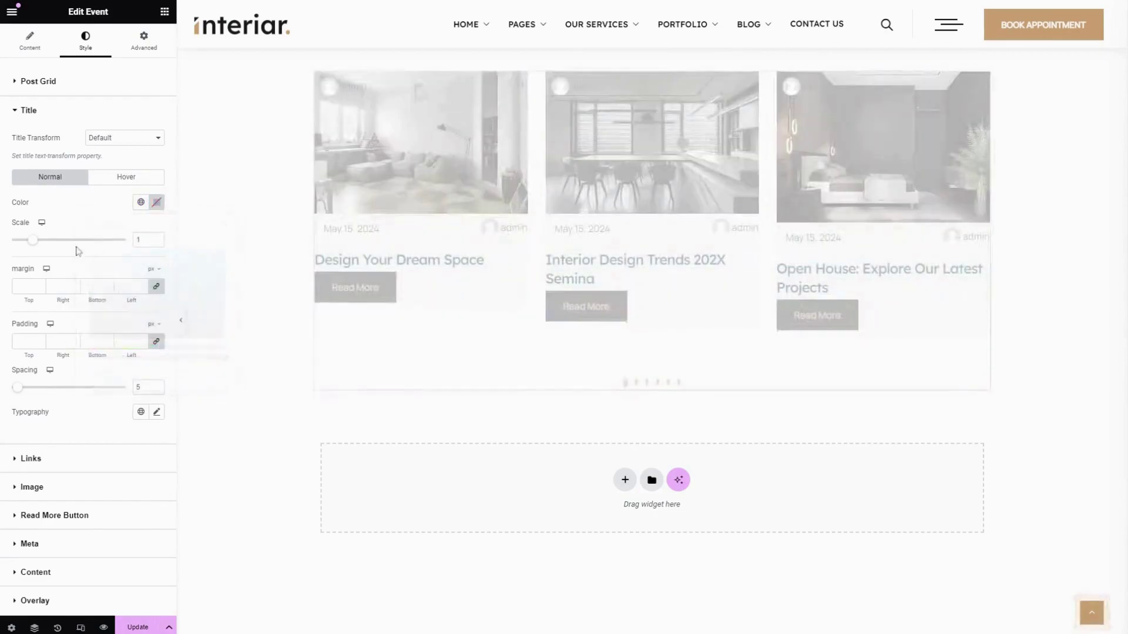
mouse_move(34, 241)
mouse_down()
mouse_move(47, 241)
mouse_move(7, 246)
mouse_move(32, 247)
mouse_up()
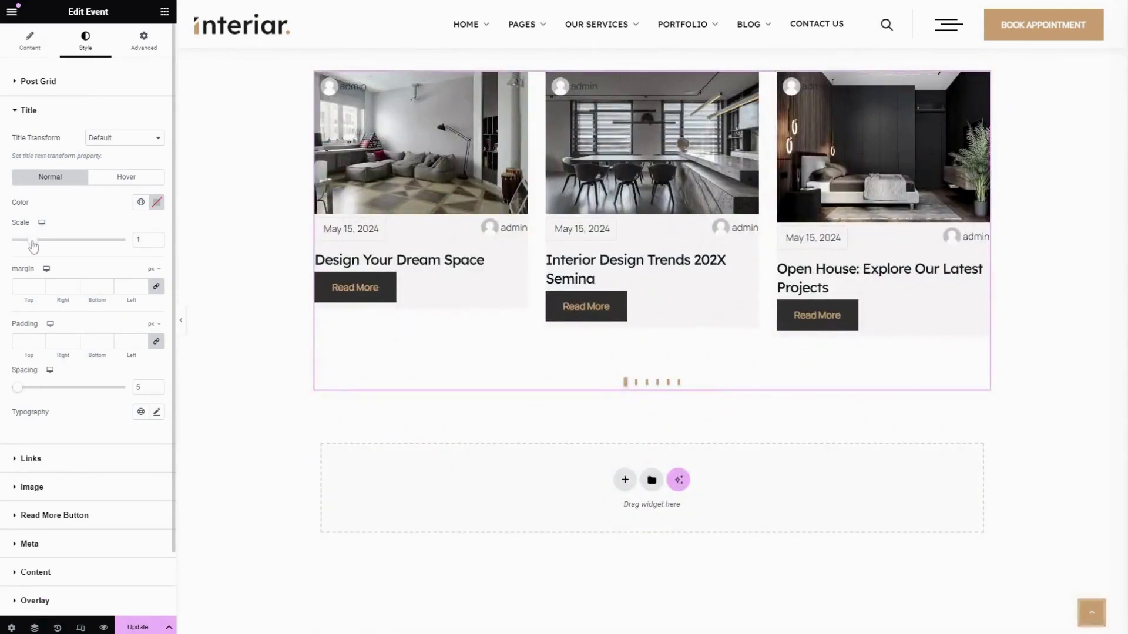
Step: Try a title margin and padding of 10, then clear both fields
scroll(56, 270, down, 1)
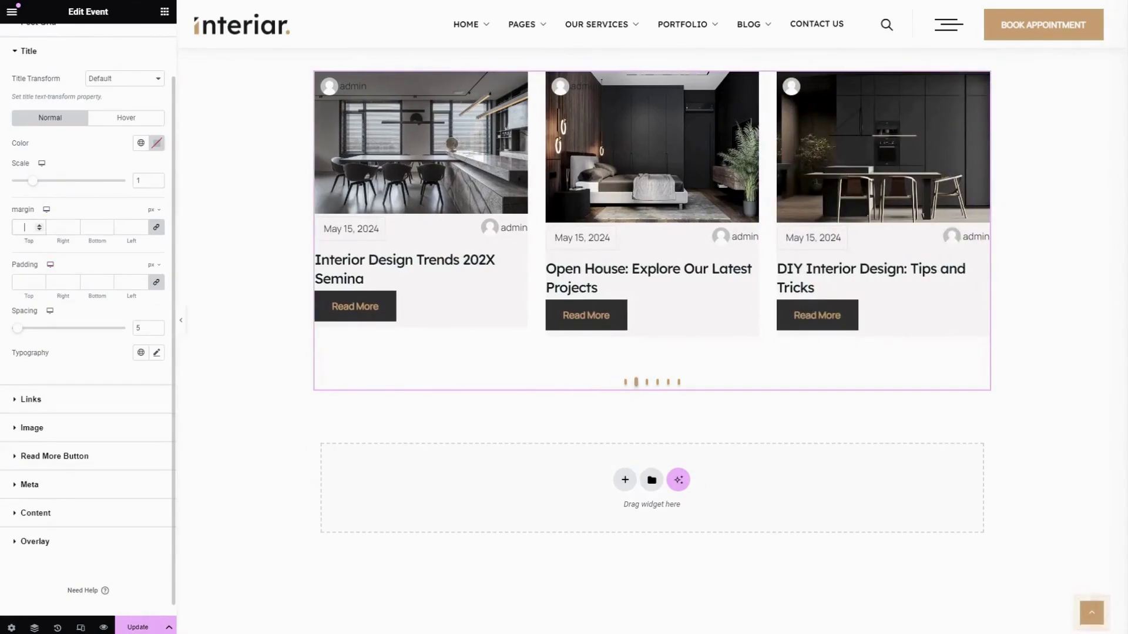
text(10)
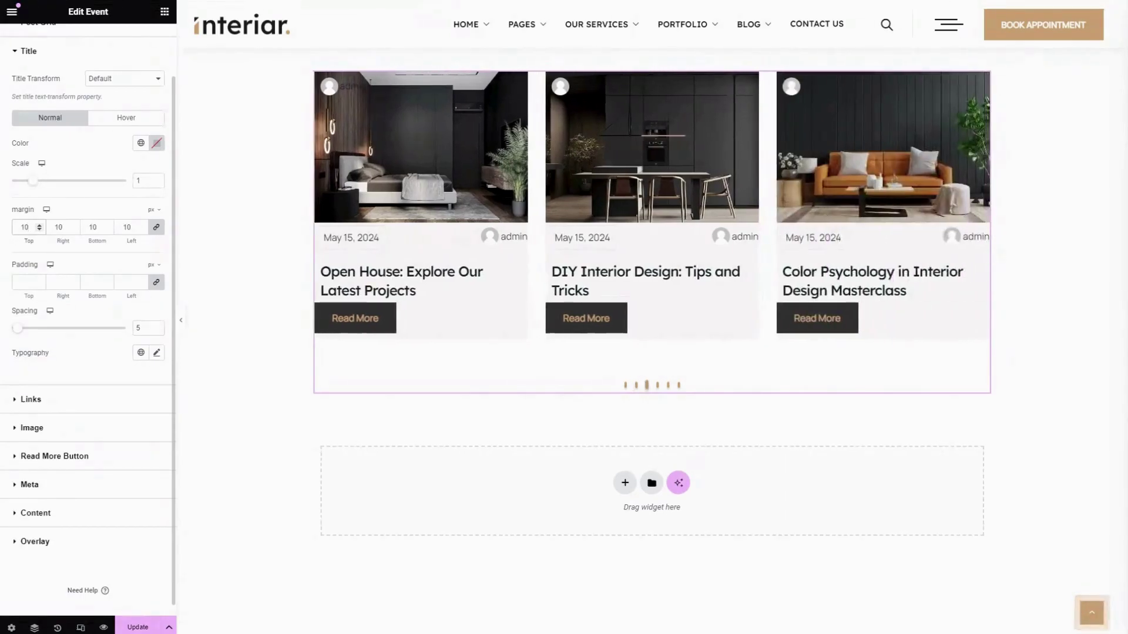
key(Up)
key(BackSpace)
key(BackSpace)
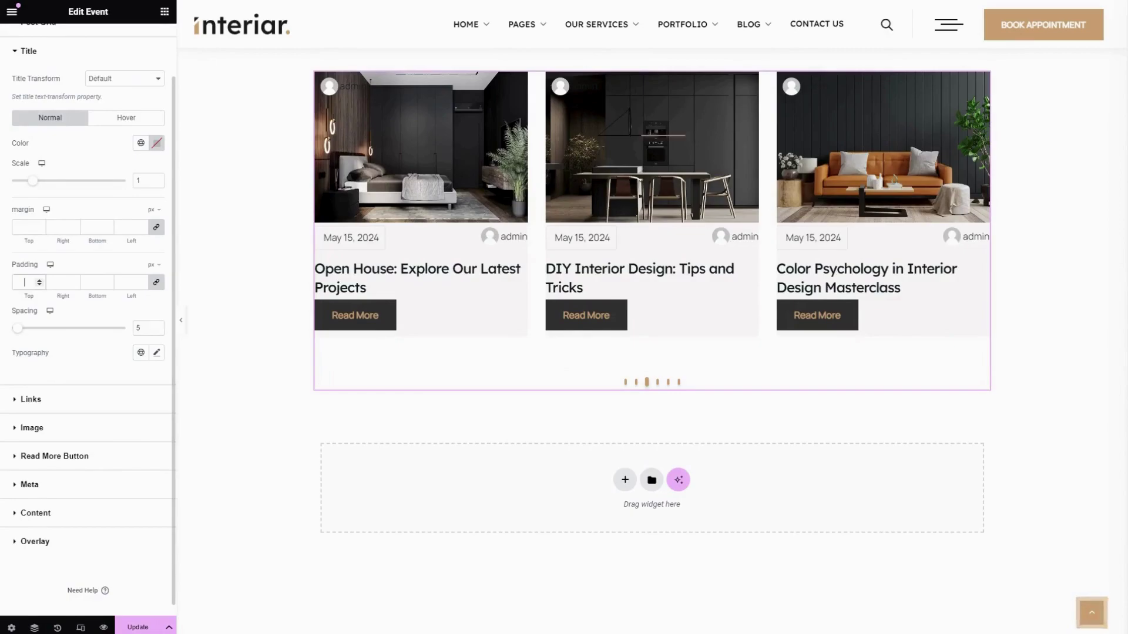
text(10)
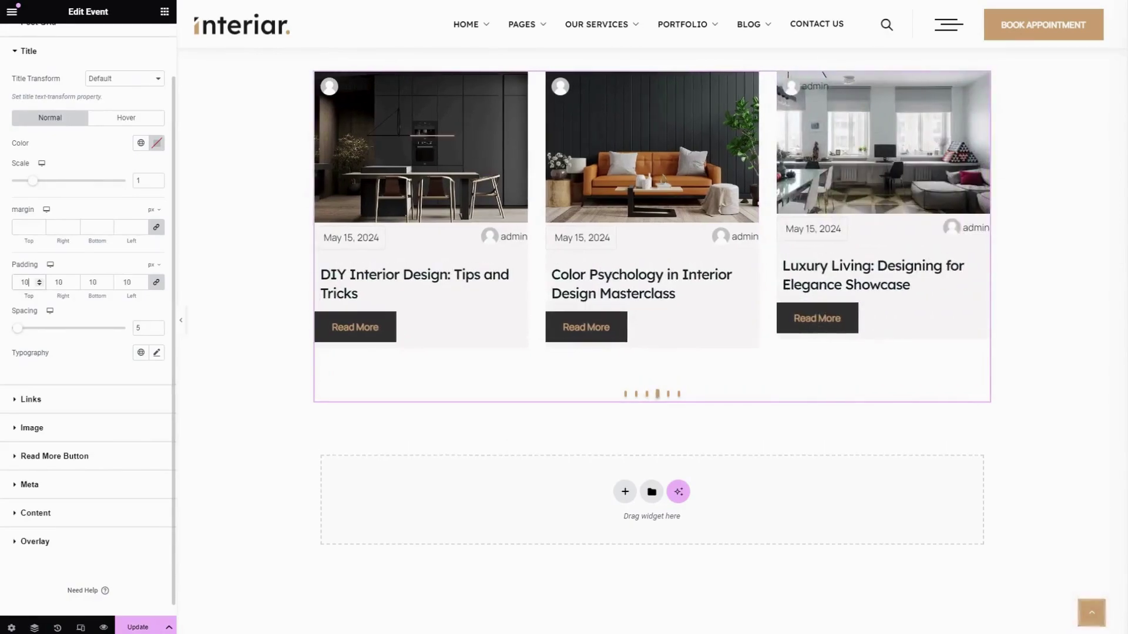
key(BackSpace)
key(BackSpace)
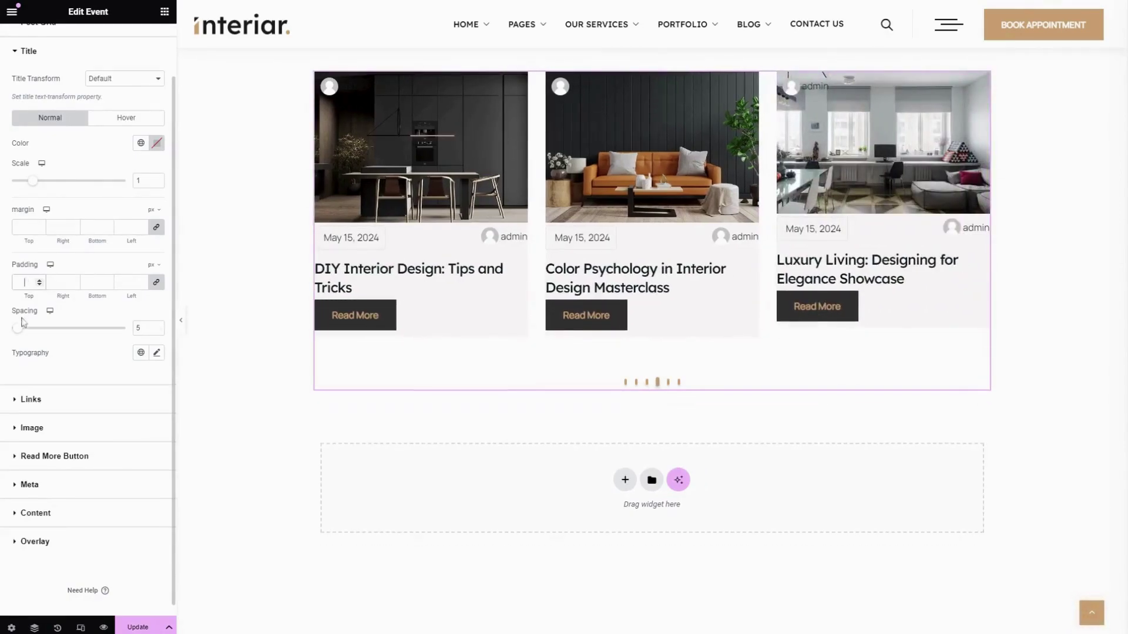
Step: Set the post title Spacing to 22 and review the title Typography settings
mouse_move(15, 333)
mouse_down()
mouse_move(94, 333)
mouse_move(37, 334)
mouse_up()
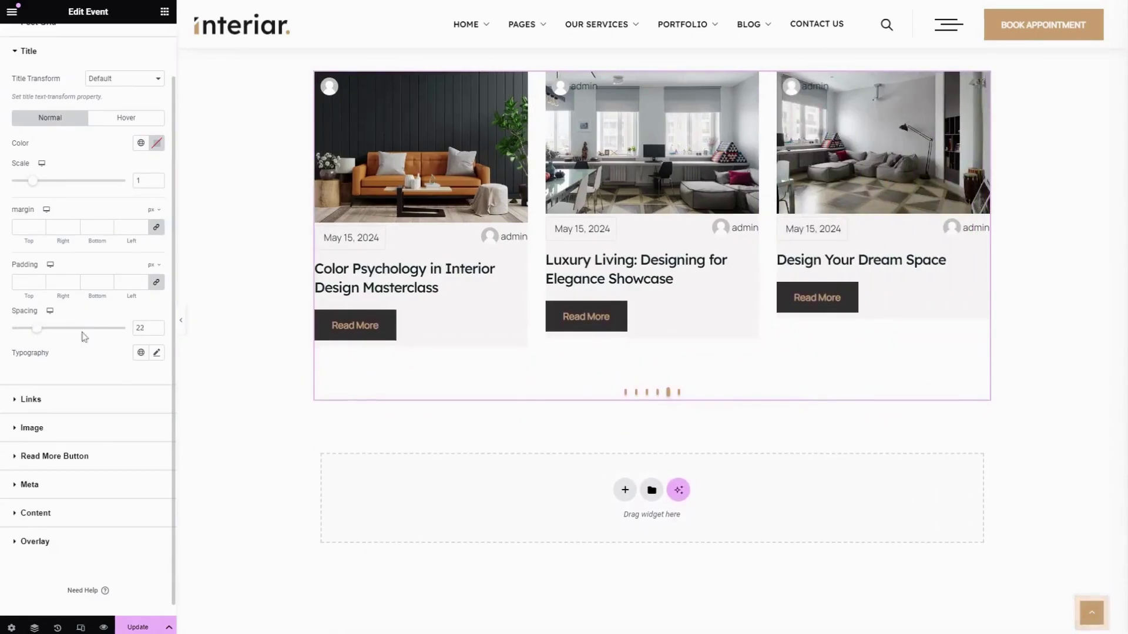
click(157, 354)
scroll(97, 356, down, 1)
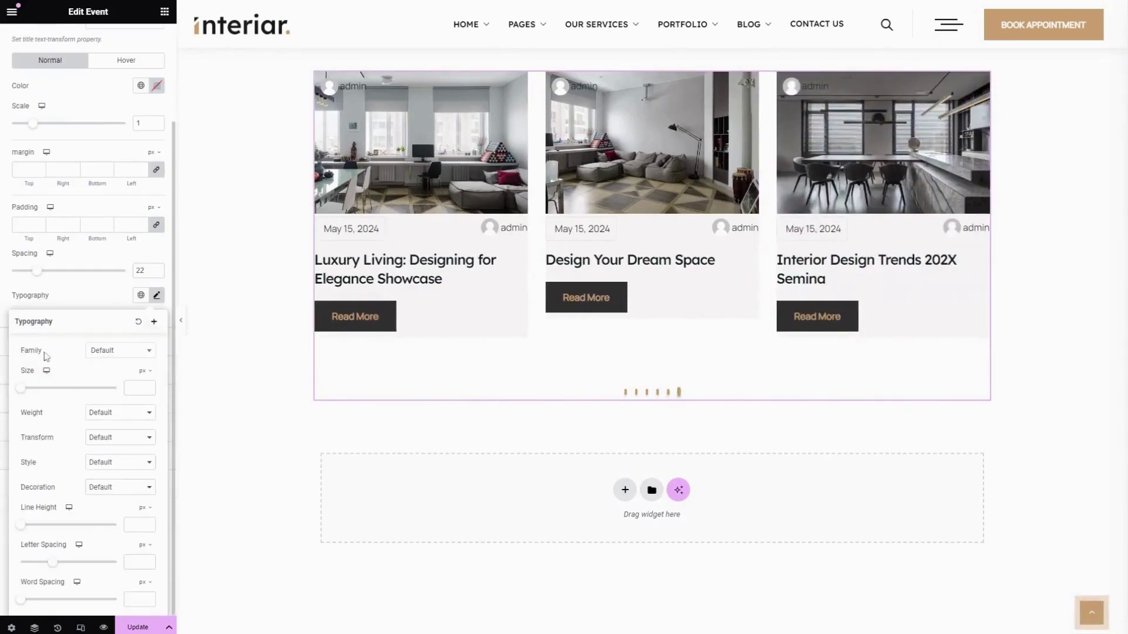
click(85, 296)
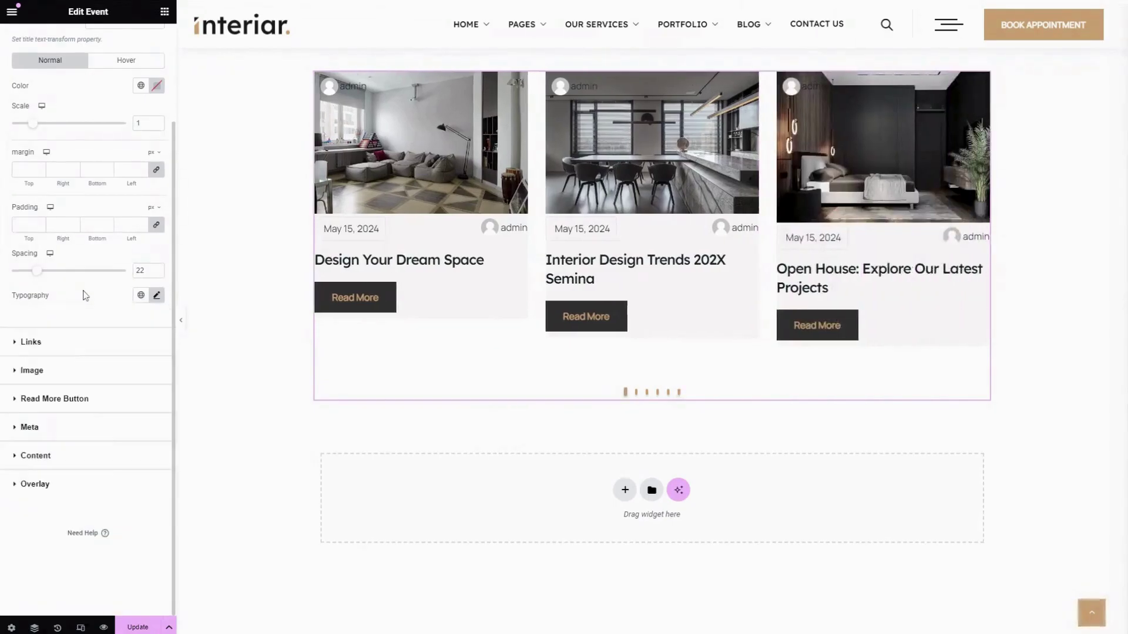
click(56, 344)
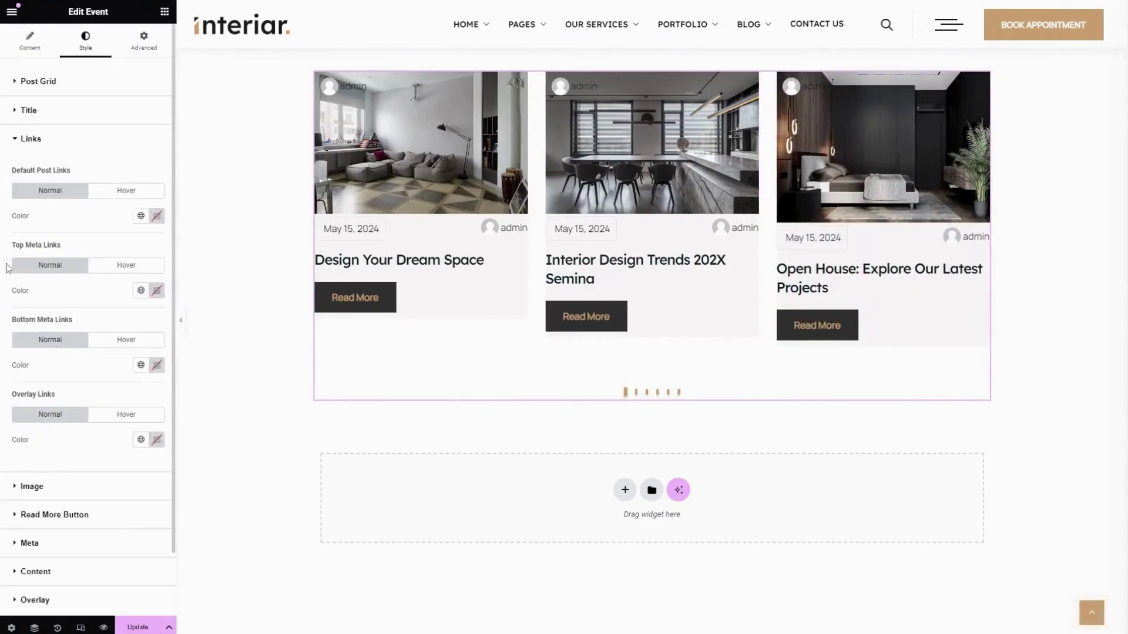
Step: Try Primary on the default post links, then remove that link colour
click(141, 216)
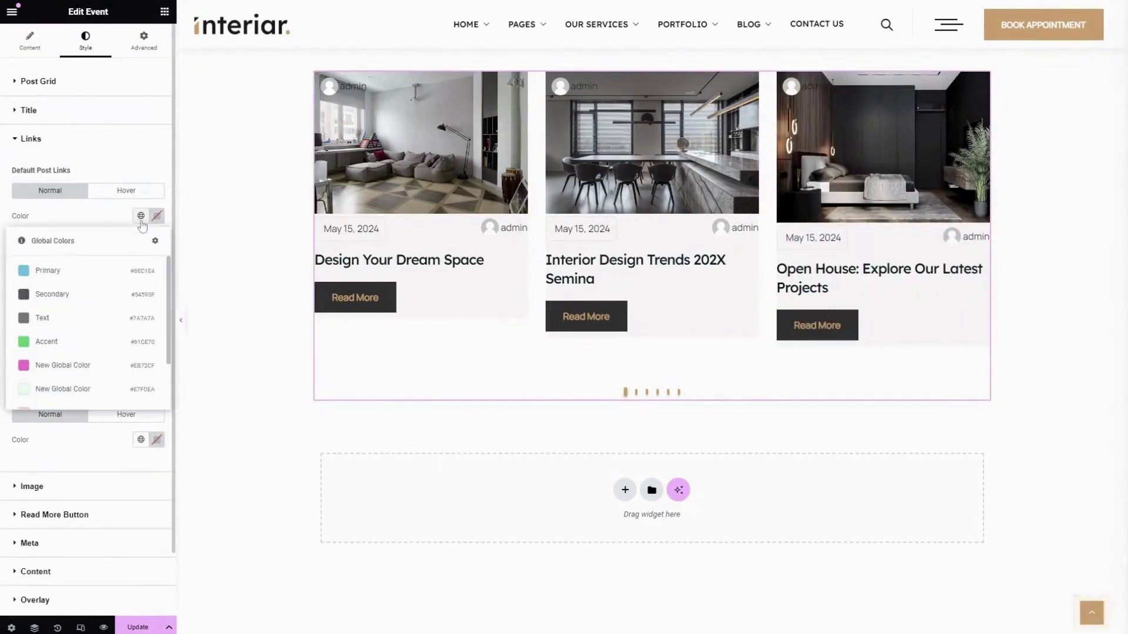
click(88, 270)
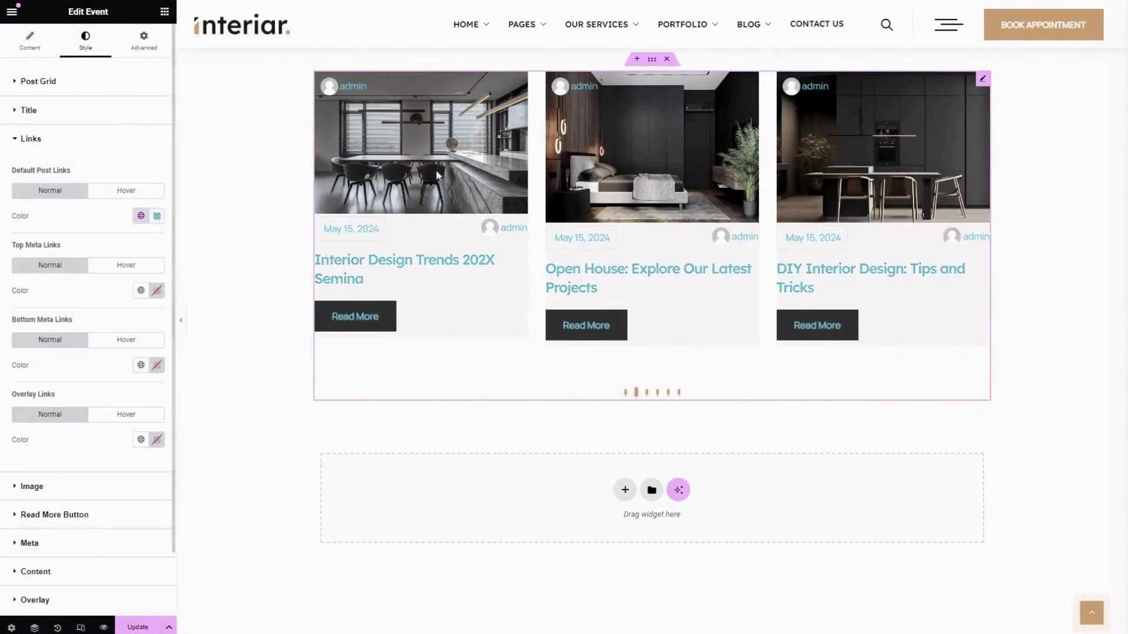
click(156, 216)
click(173, 239)
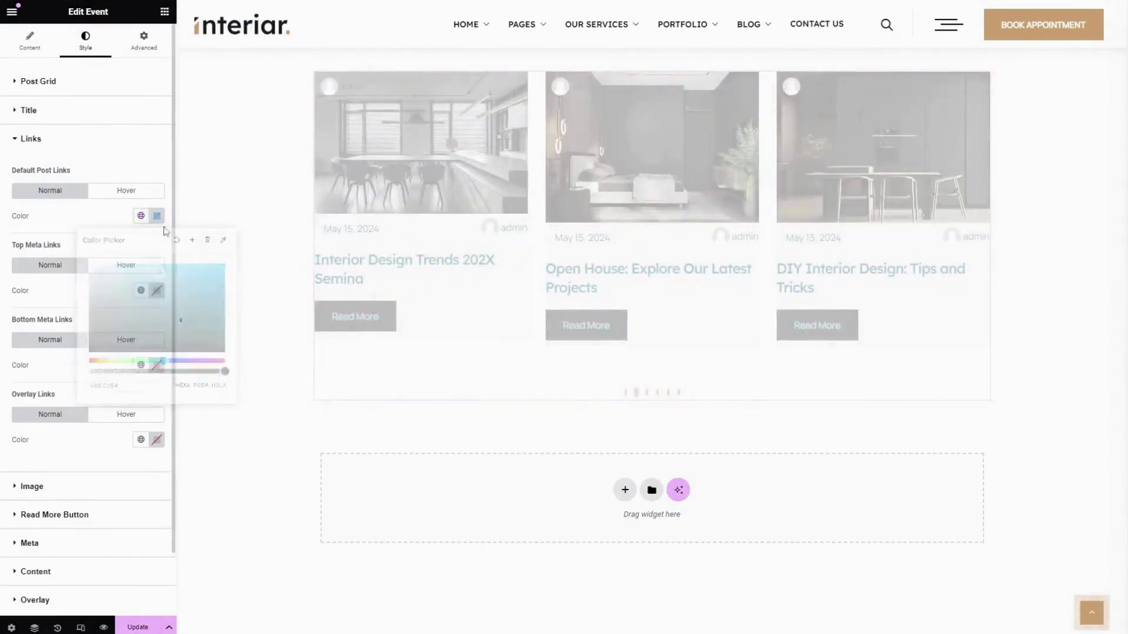
click(128, 194)
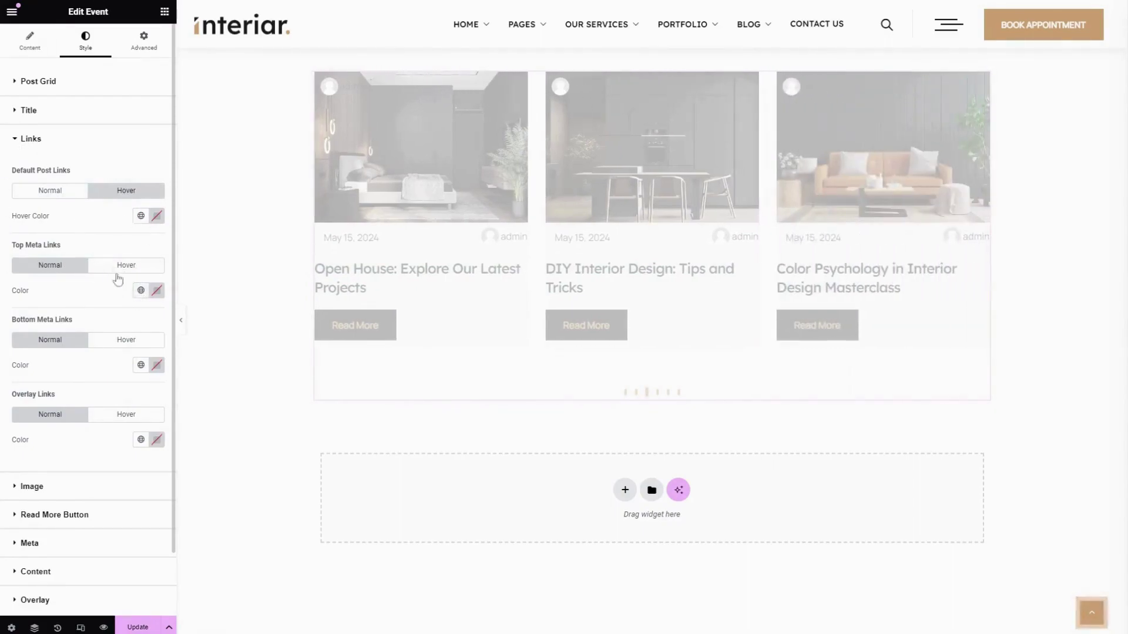
Step: Colour the top meta links with the Secondary global colour, leaving their hover colour unset
click(140, 294)
scroll(63, 428, down, 2)
scroll(53, 418, up, 2)
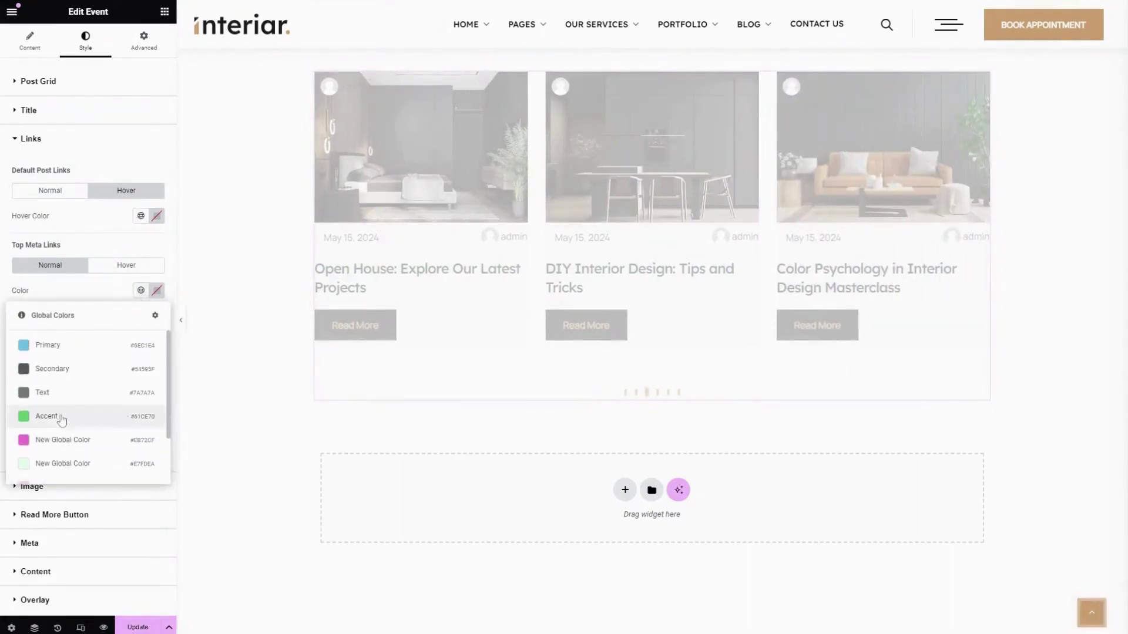
click(53, 369)
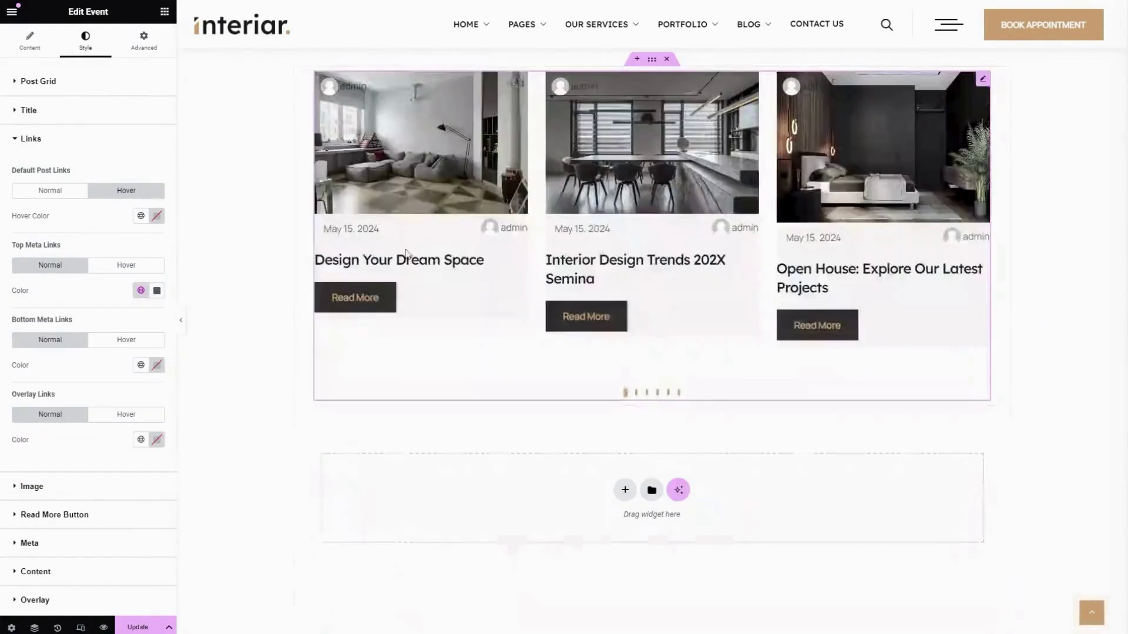
click(126, 265)
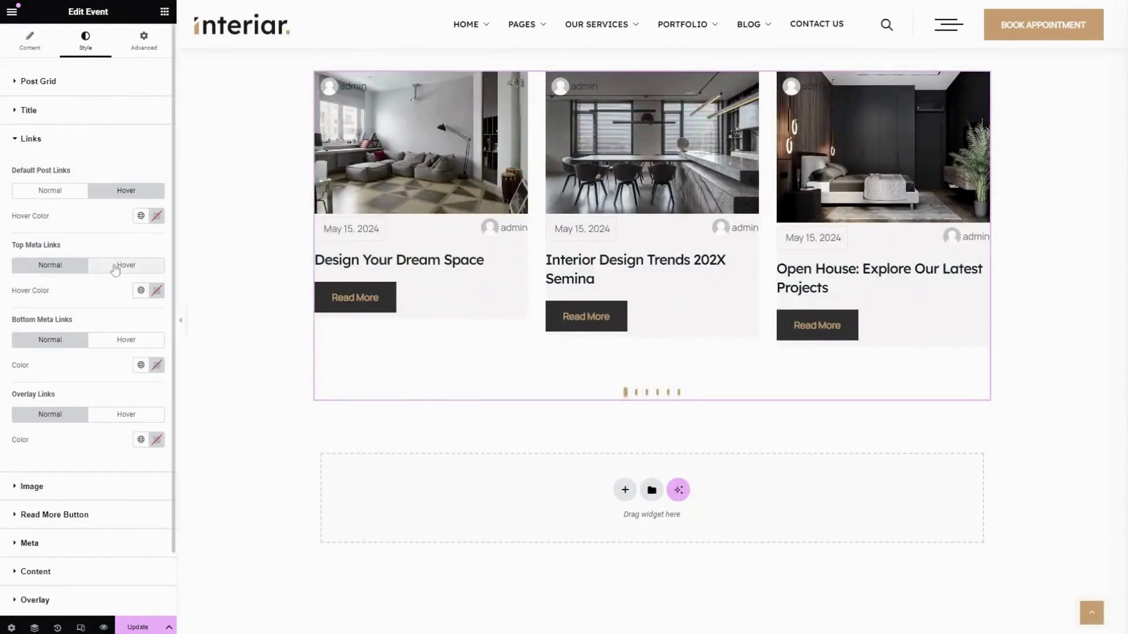
click(141, 291)
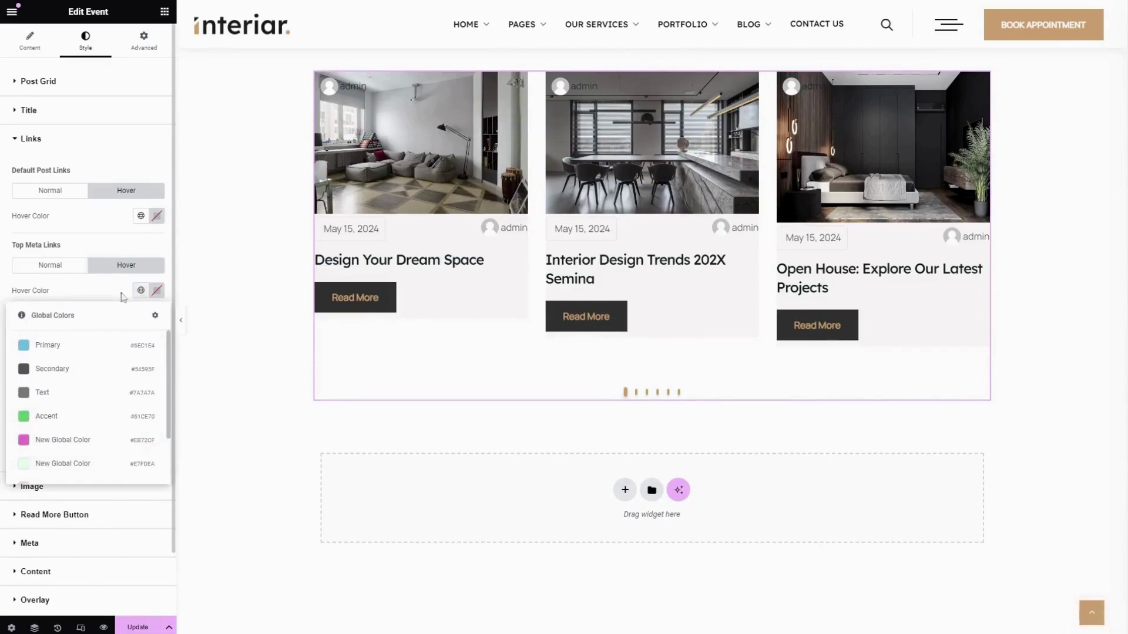
click(94, 281)
scroll(88, 276, down, 2)
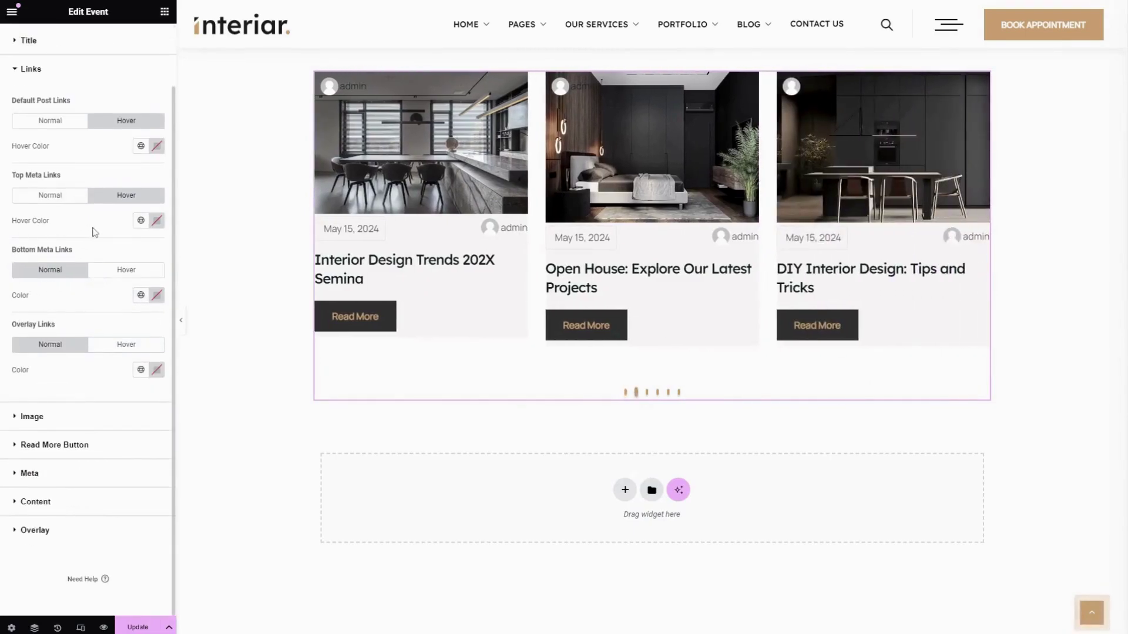
Step: Give the bottom meta links a global colour, replacing an initial Primary choice
click(140, 296)
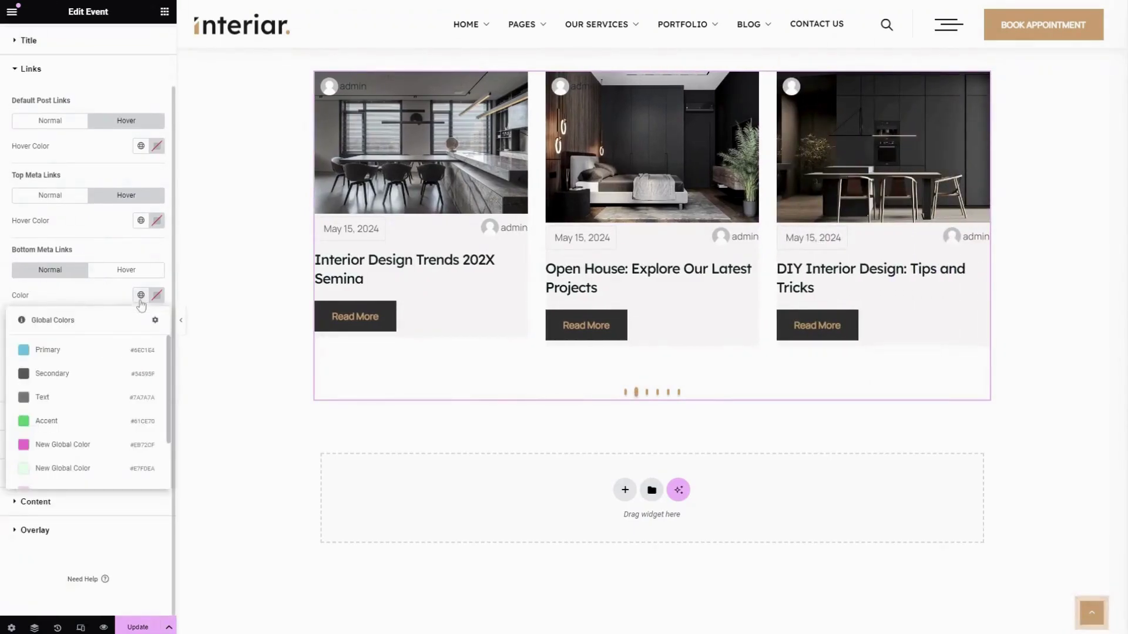
click(56, 351)
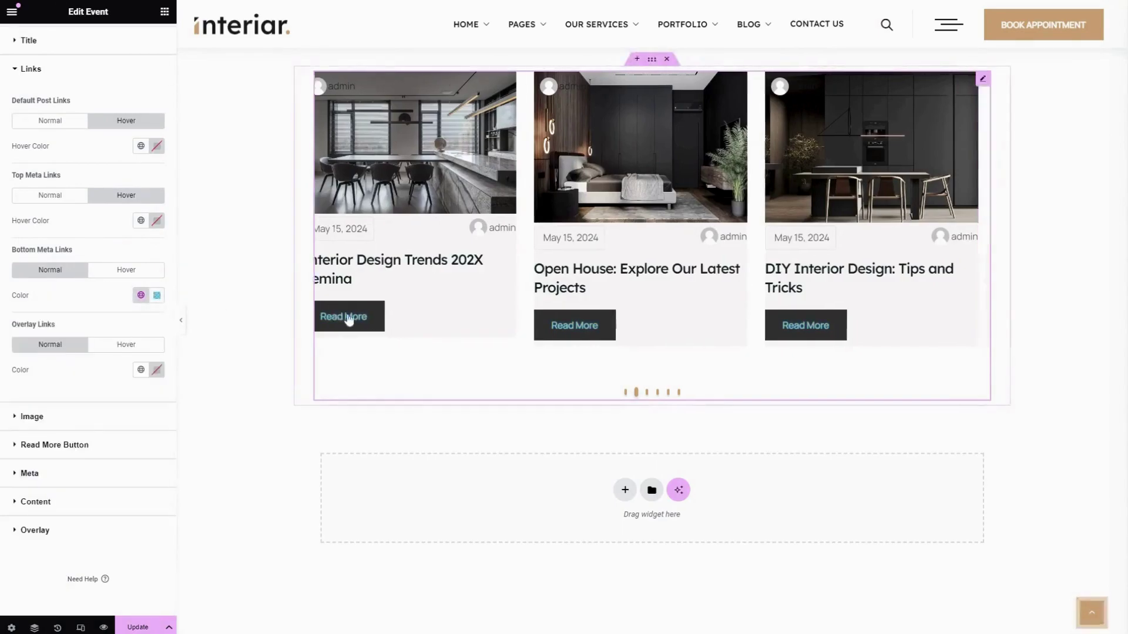
click(140, 294)
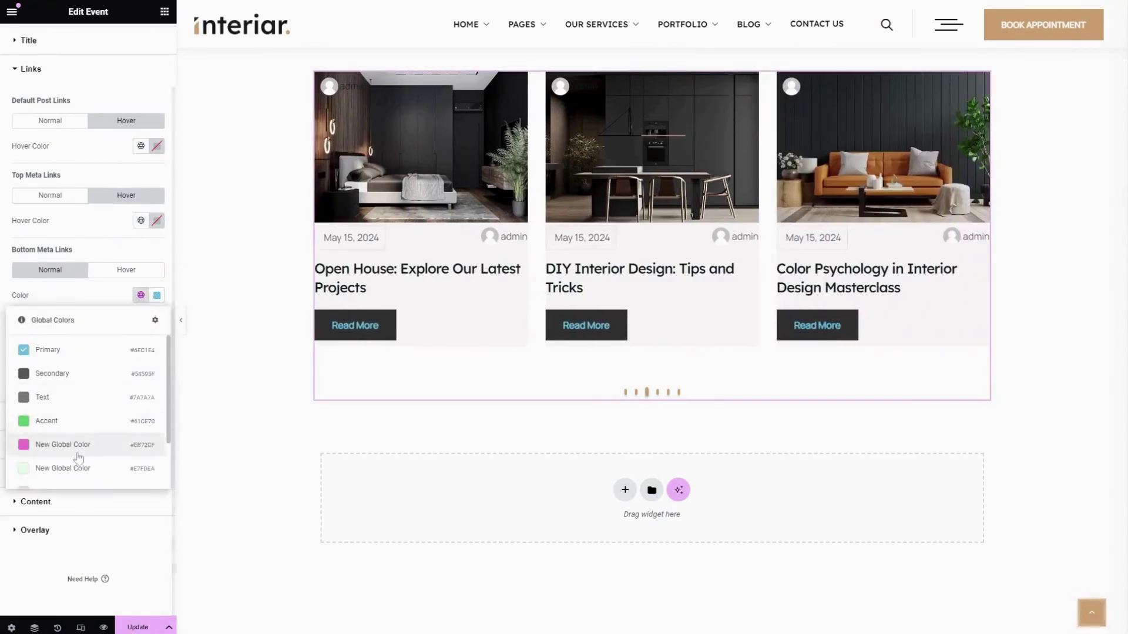
scroll(71, 459, down, 2)
click(70, 460)
click(126, 269)
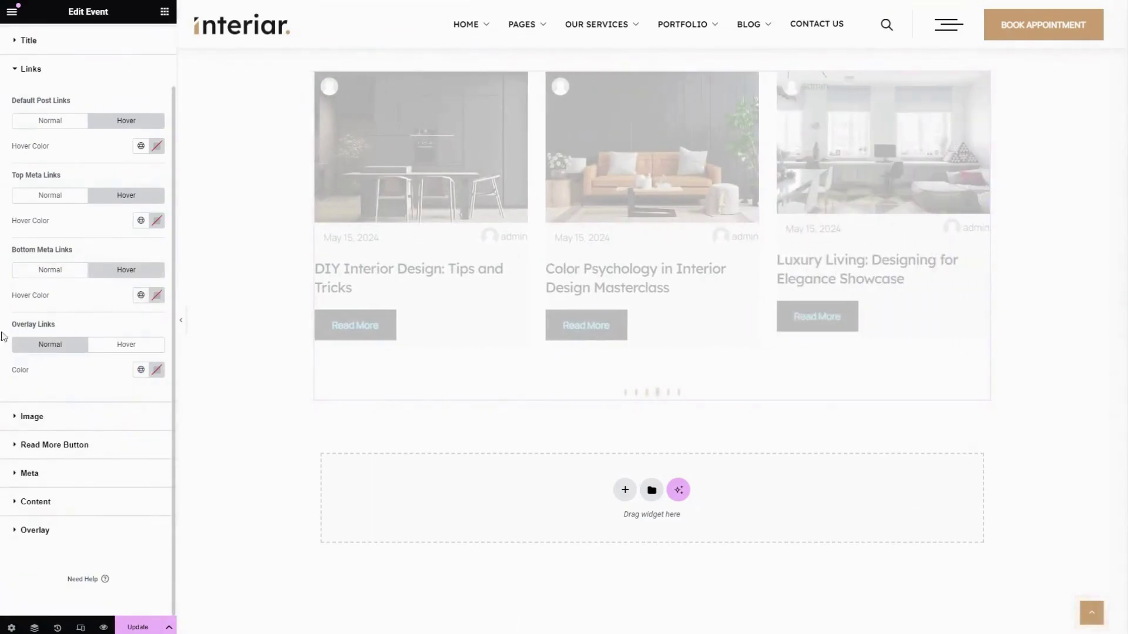
Step: Make the overlay author links pink with a Primary hover colour
click(141, 369)
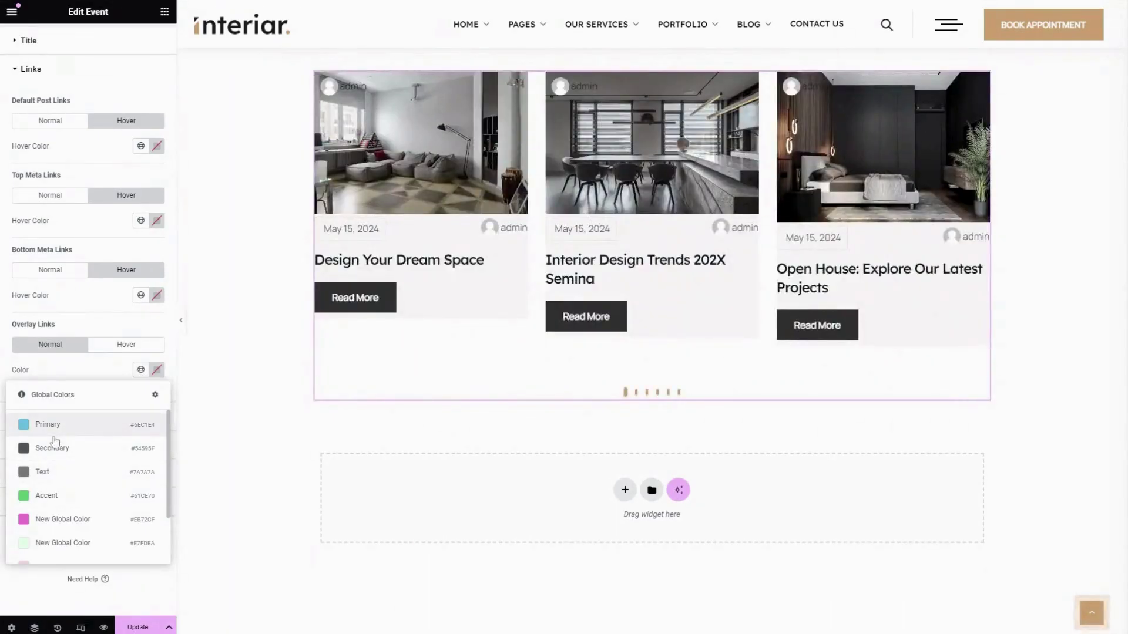
click(54, 519)
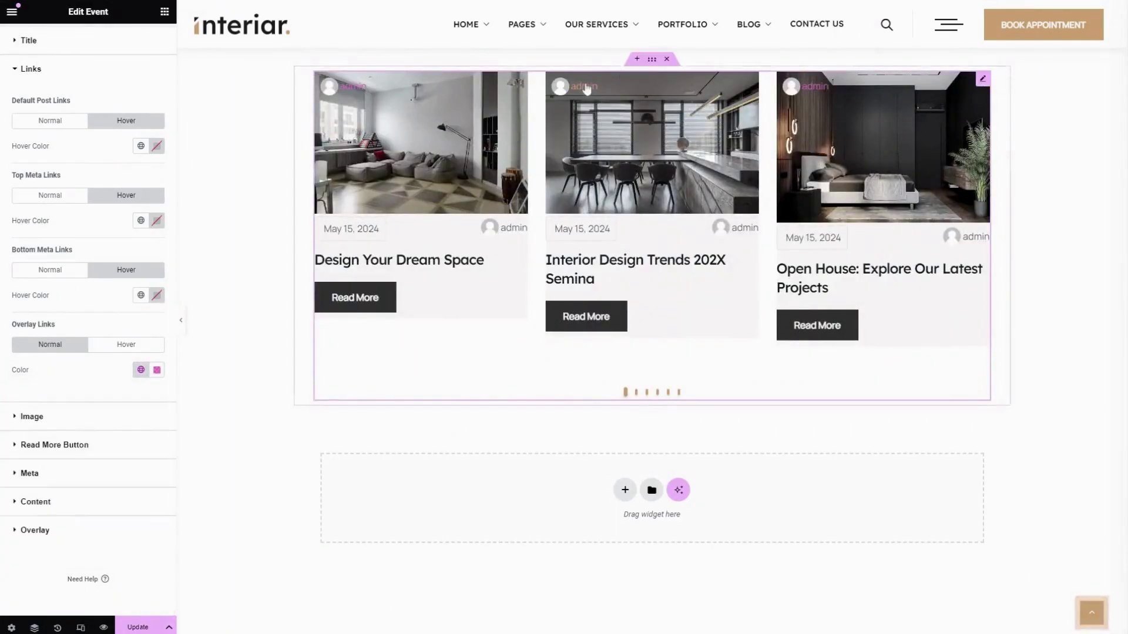
click(125, 344)
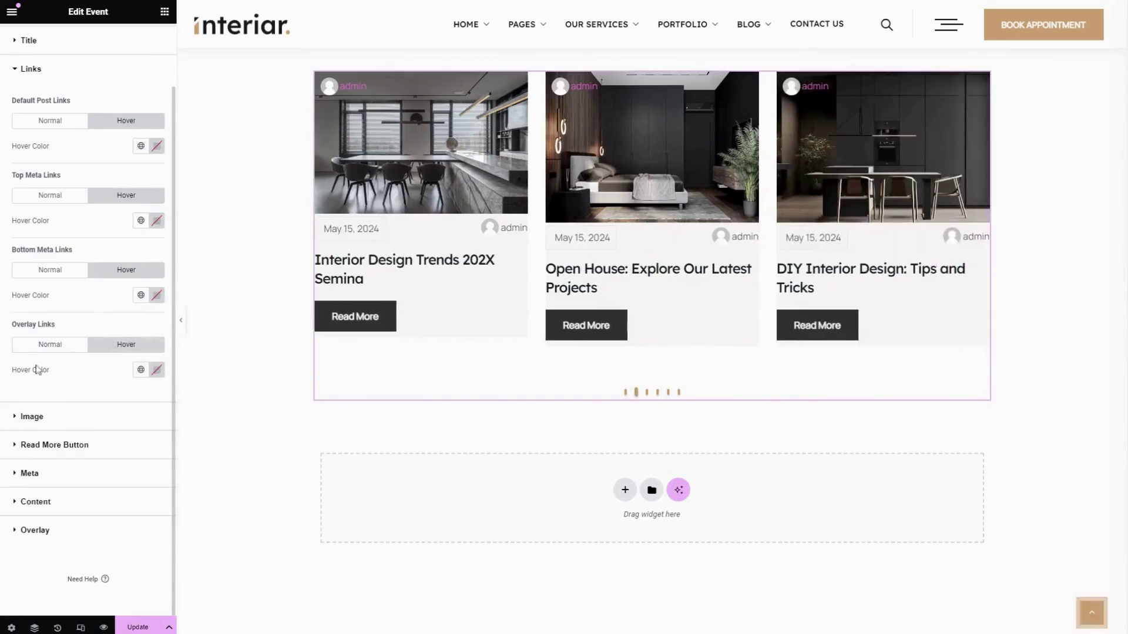
click(140, 370)
click(45, 422)
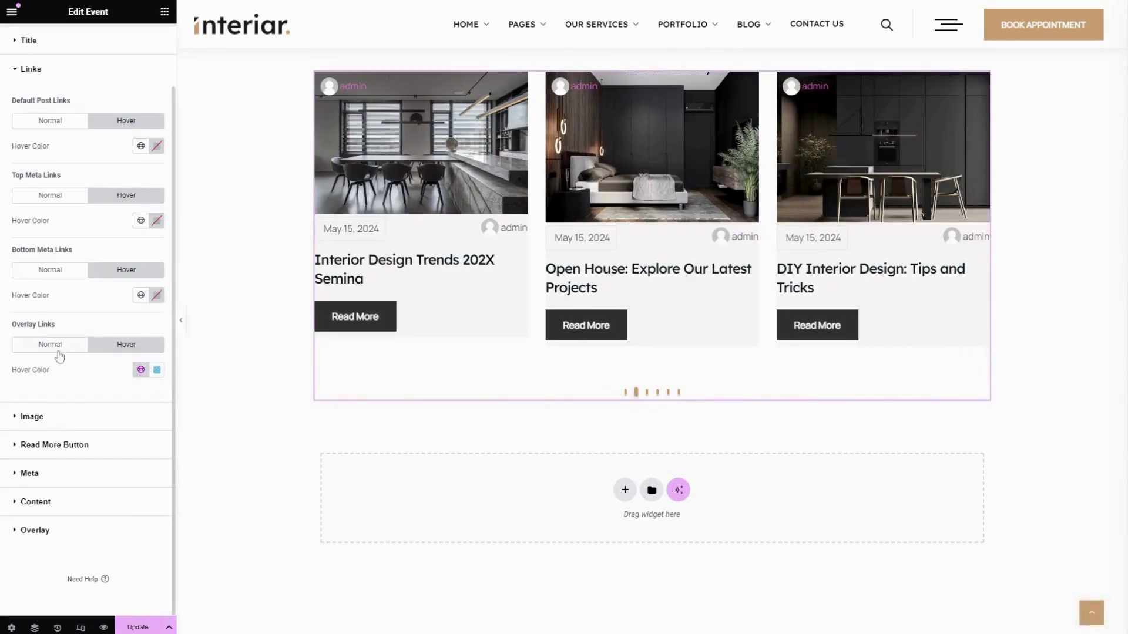
click(83, 419)
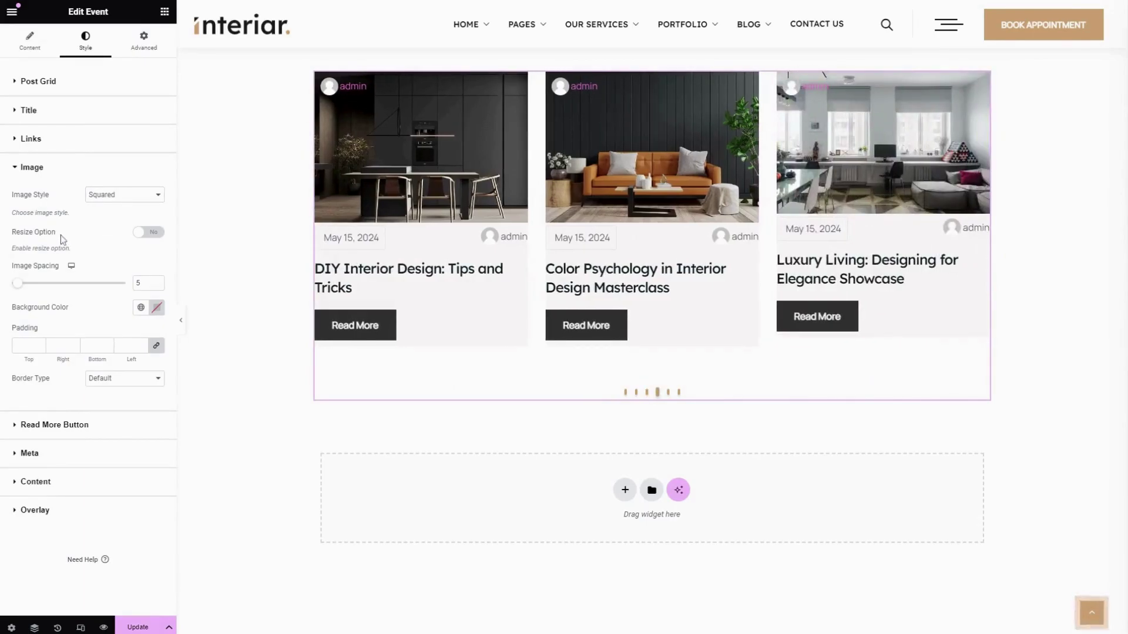
Step: Turn on image resizing with Image Size 100 and Image Spacing 22
click(154, 235)
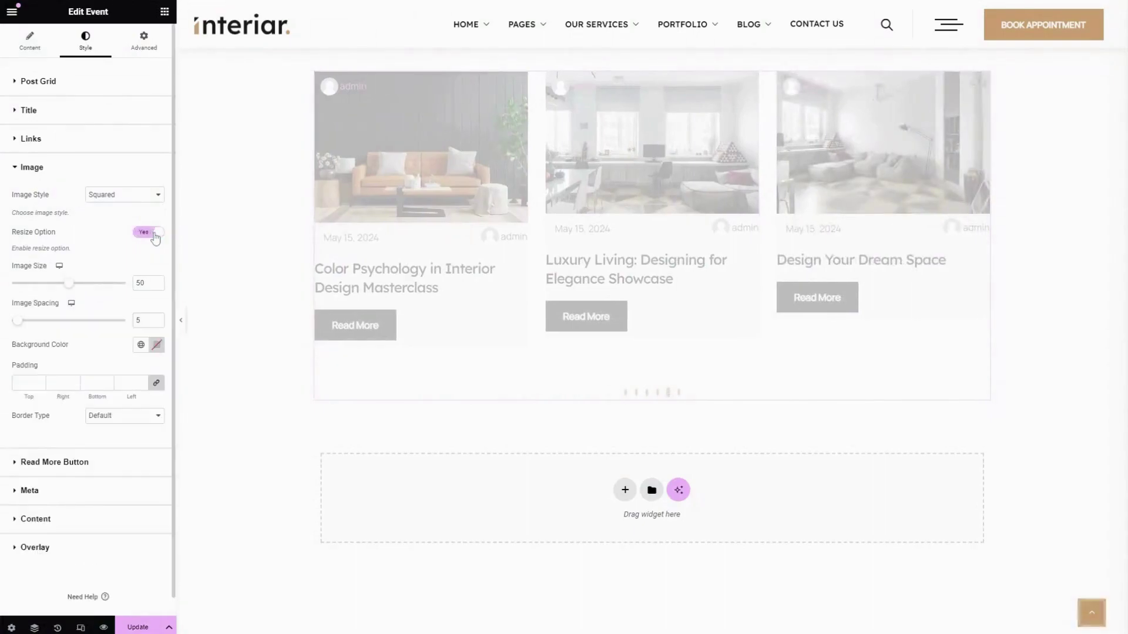
drag(70, 289, 126, 288)
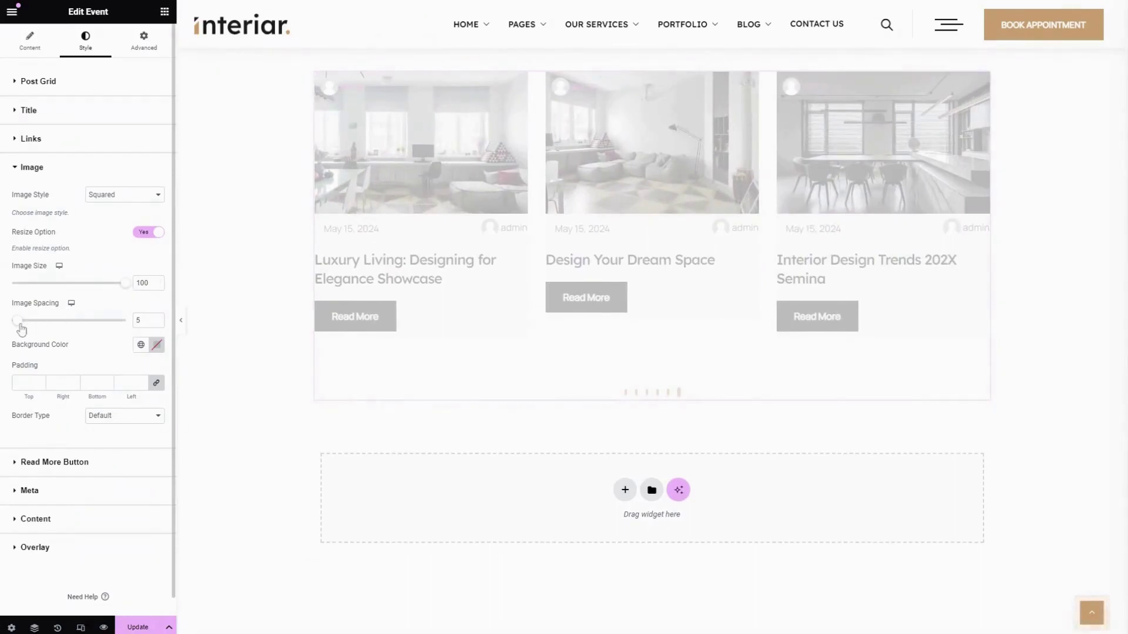
mouse_move(23, 327)
mouse_down()
mouse_move(94, 327)
mouse_move(41, 327)
mouse_up()
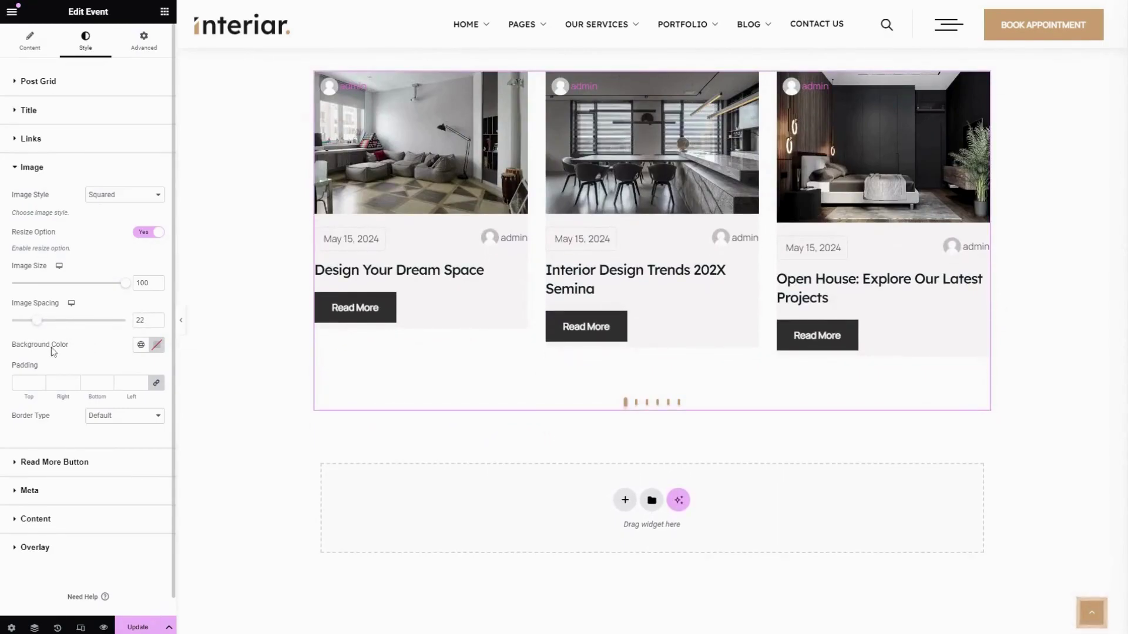
Step: Try a light blue image background and 10 px image padding, then clear both
click(141, 345)
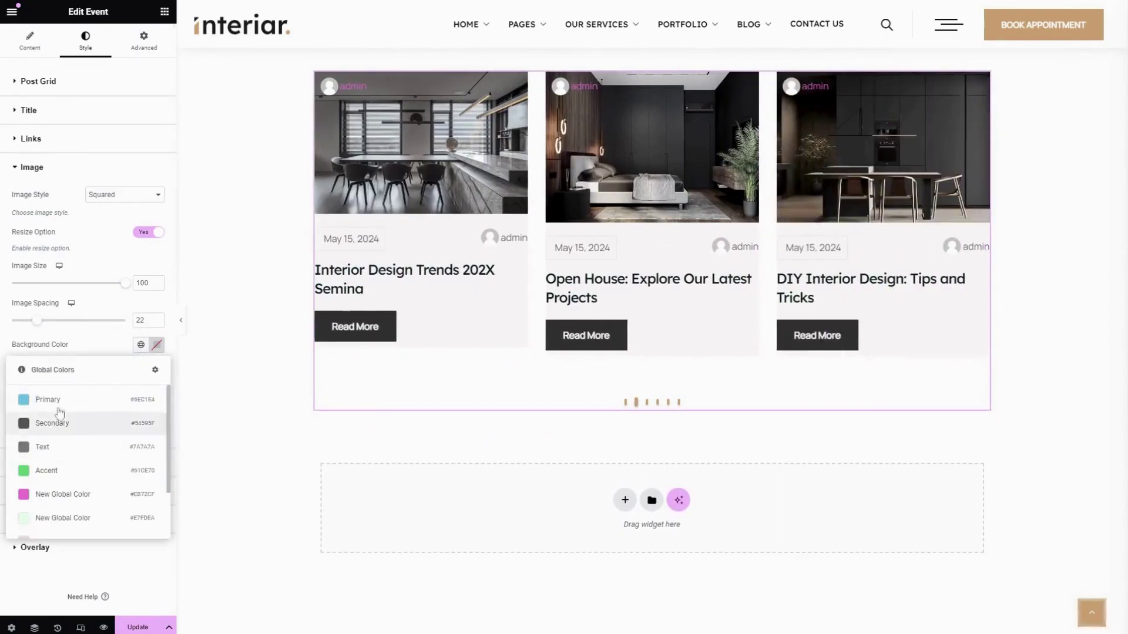
click(47, 397)
click(157, 344)
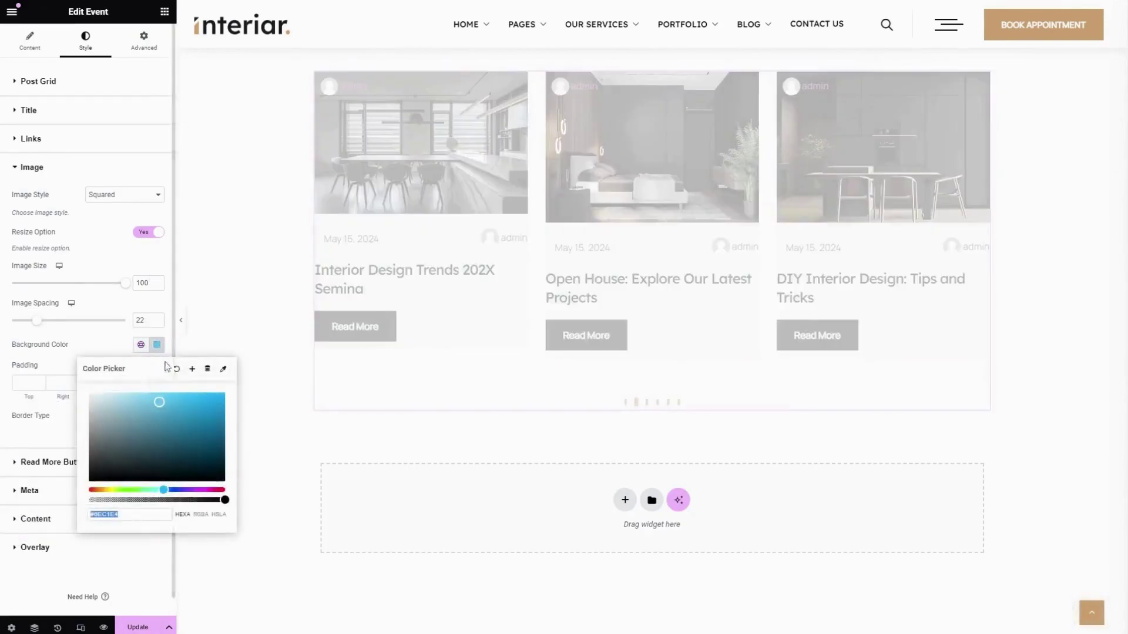
scroll(63, 354, down, 1)
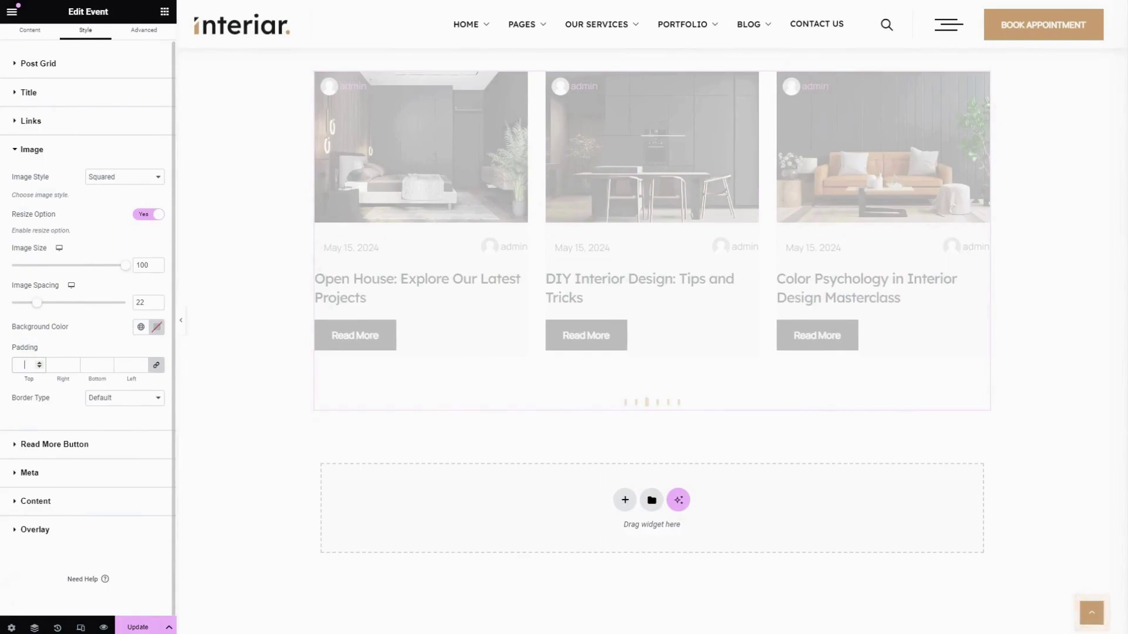
text(10)
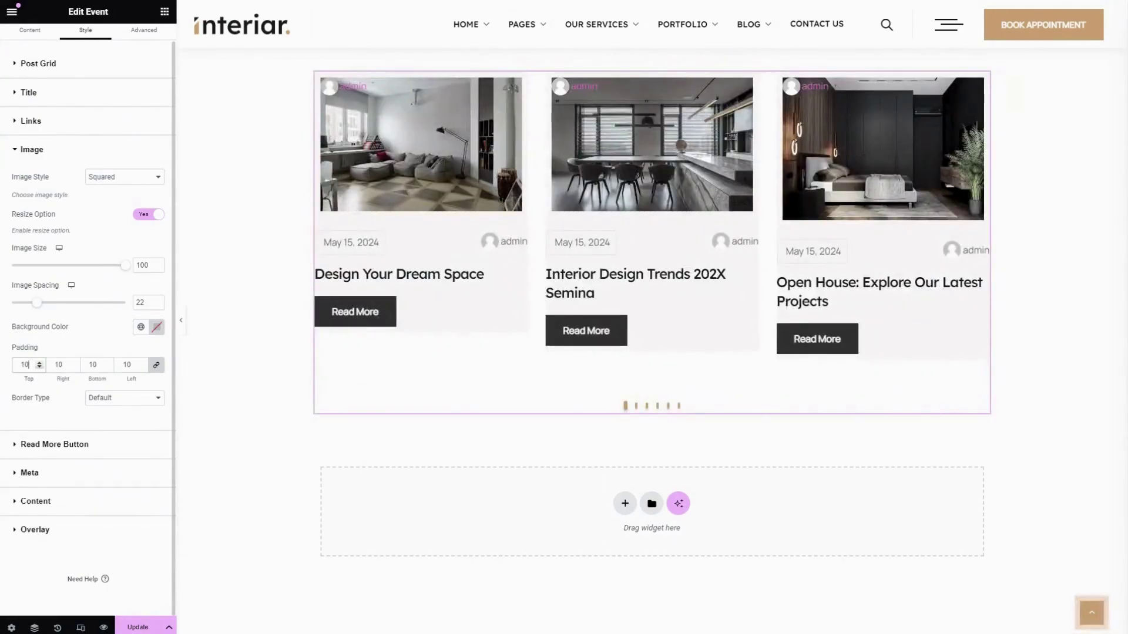
key(BackSpace)
key(BackSpace)
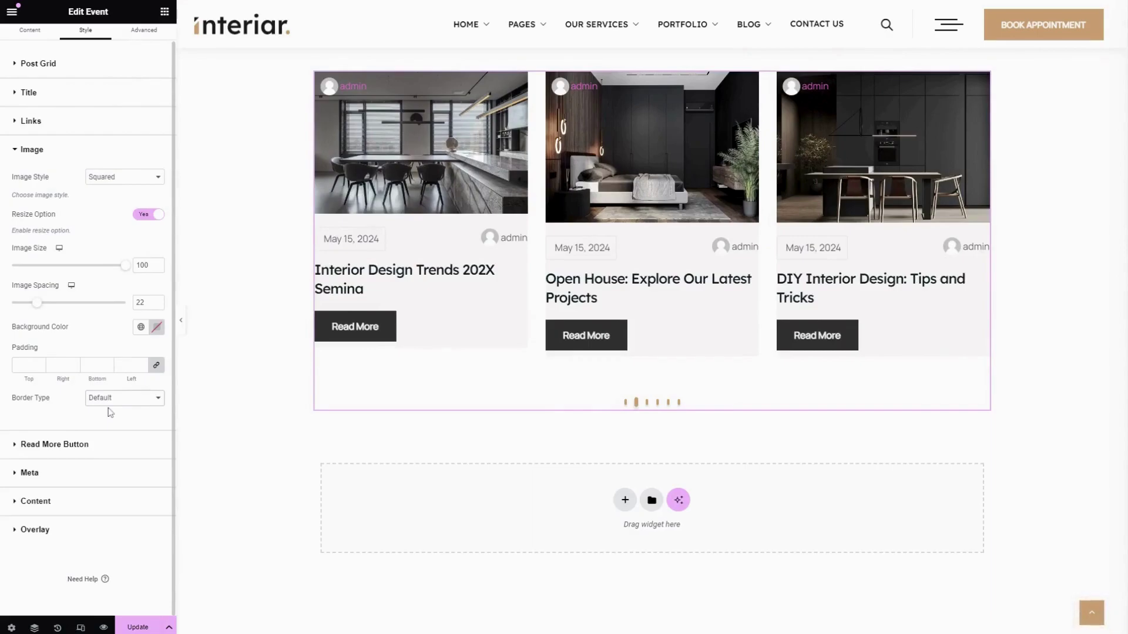
Step: Raise the Read More text shadow blur to 16
click(80, 450)
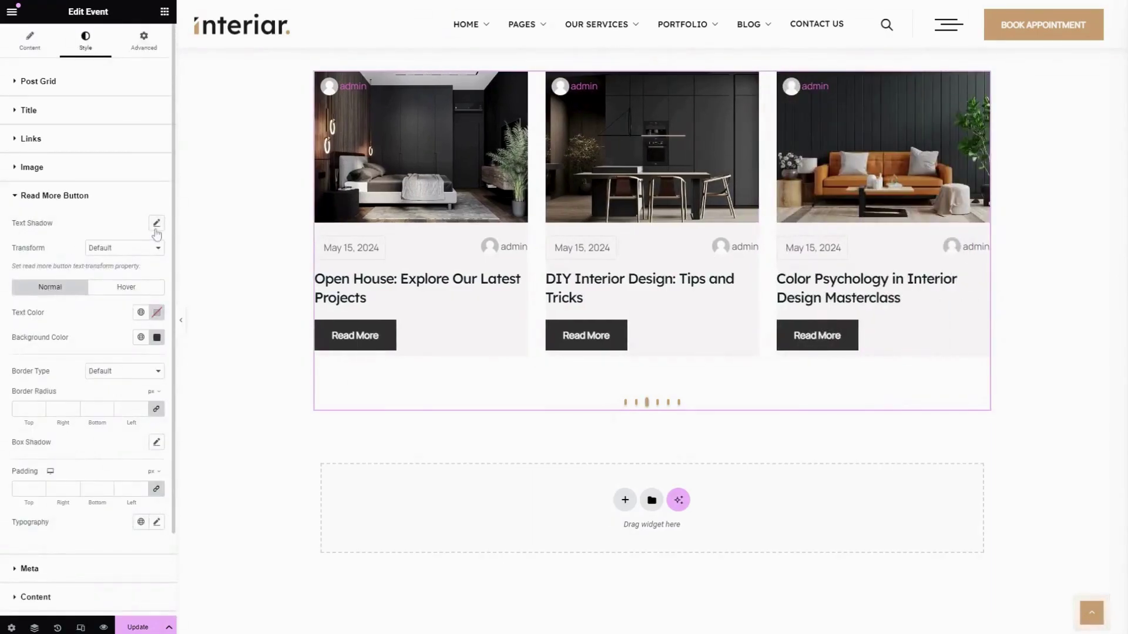
click(156, 224)
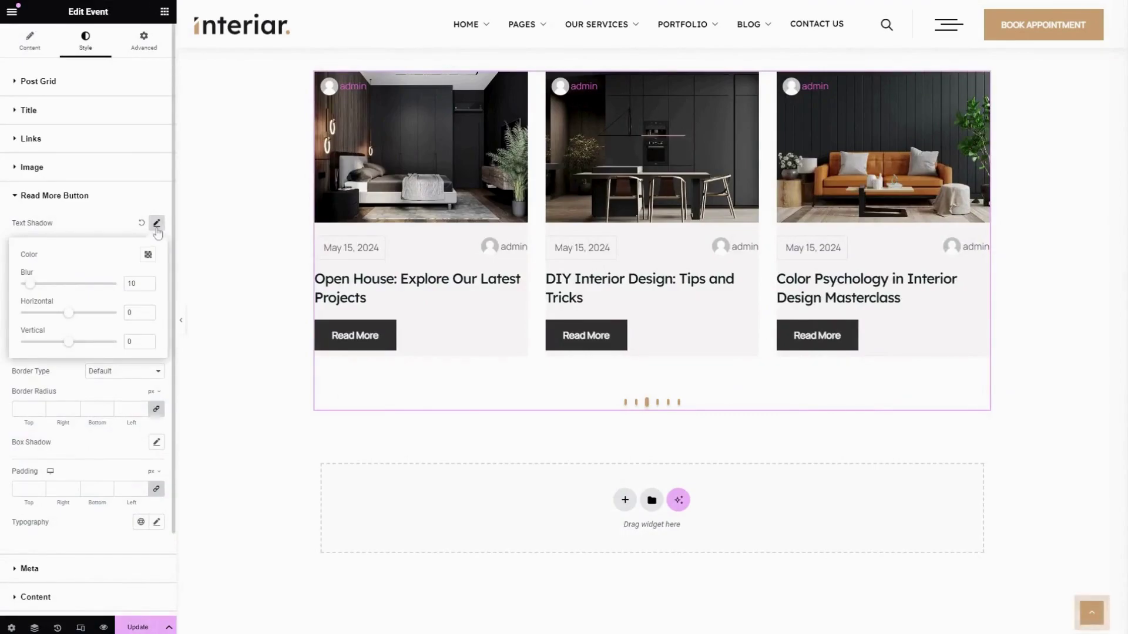
mouse_move(30, 284)
mouse_down()
mouse_move(40, 287)
mouse_move(26, 288)
mouse_up()
click(91, 205)
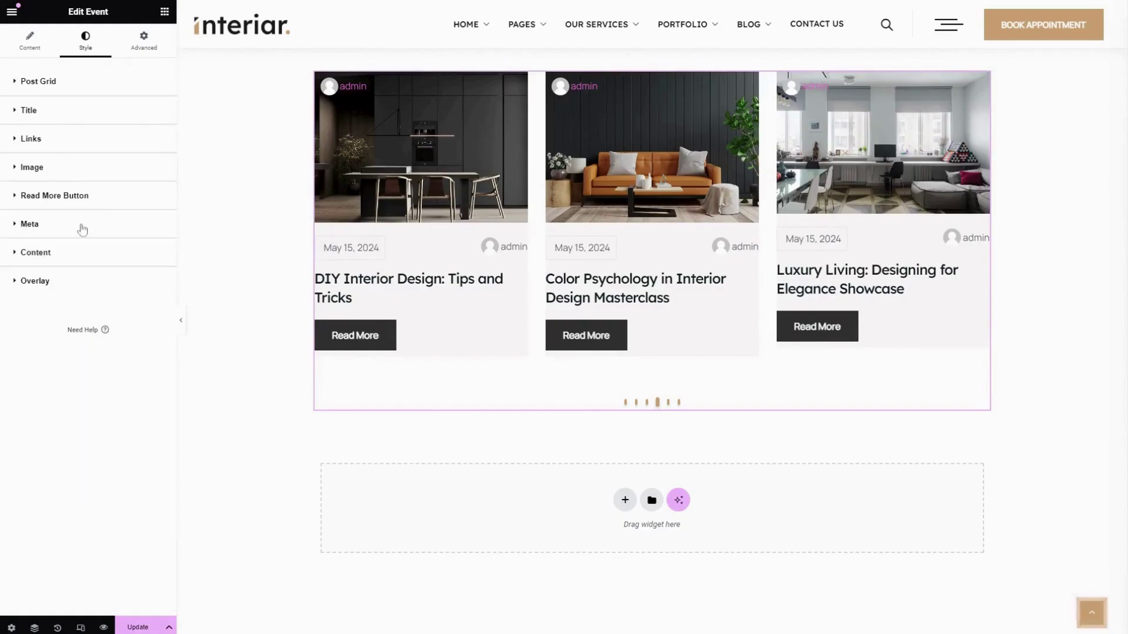
click(72, 204)
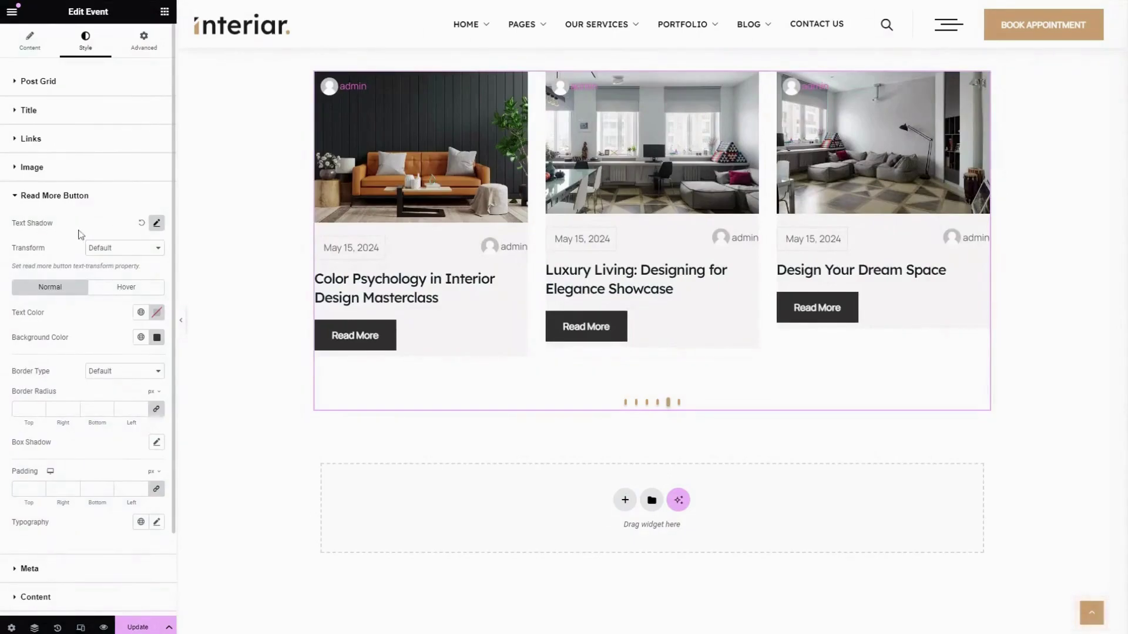
Step: Give the Read More buttons Primary text and an Accent green background
click(141, 312)
click(65, 376)
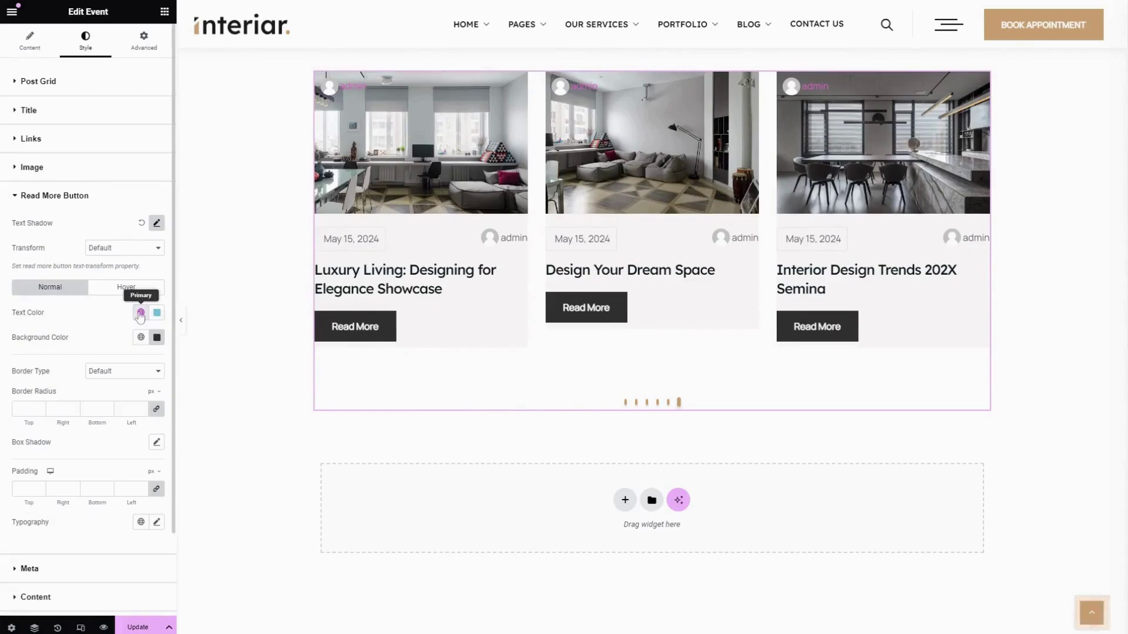
click(158, 316)
click(157, 314)
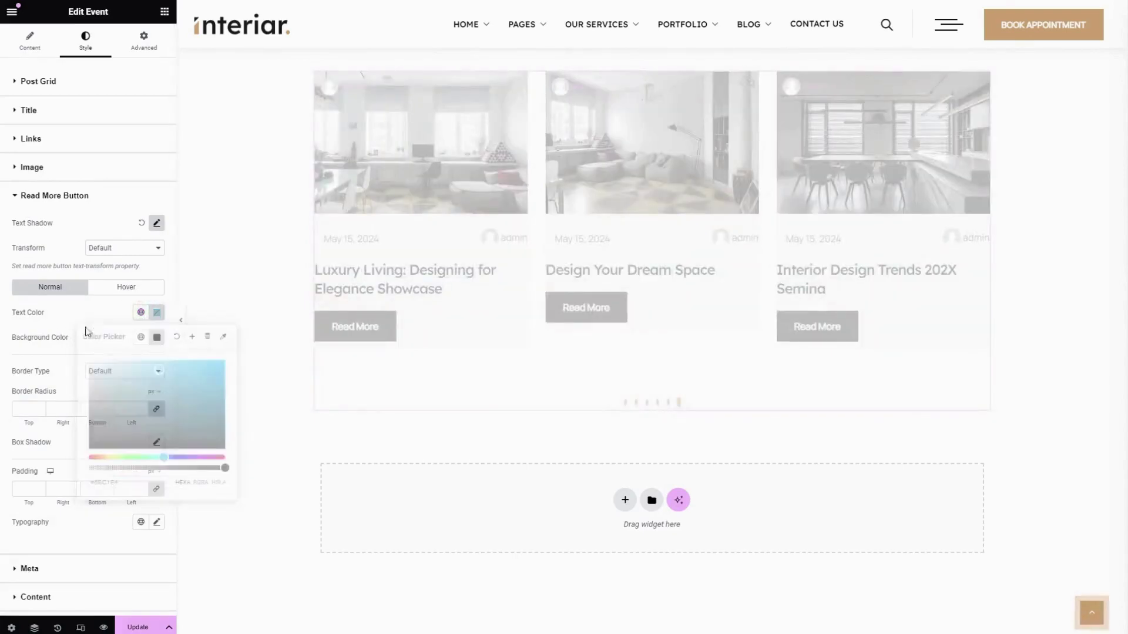
click(141, 338)
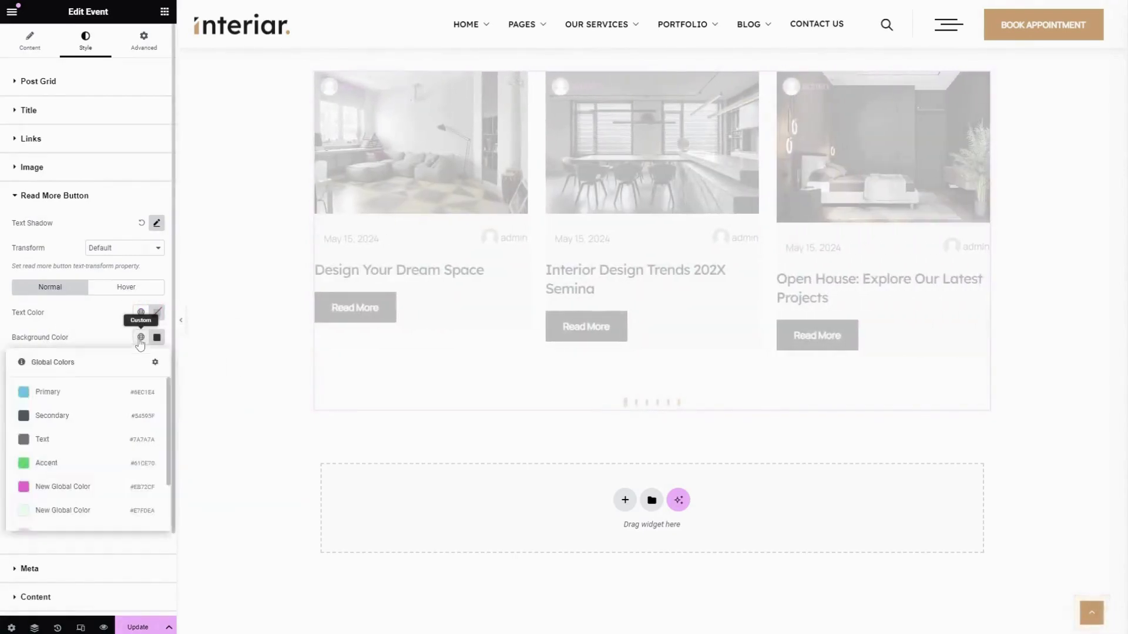
click(47, 463)
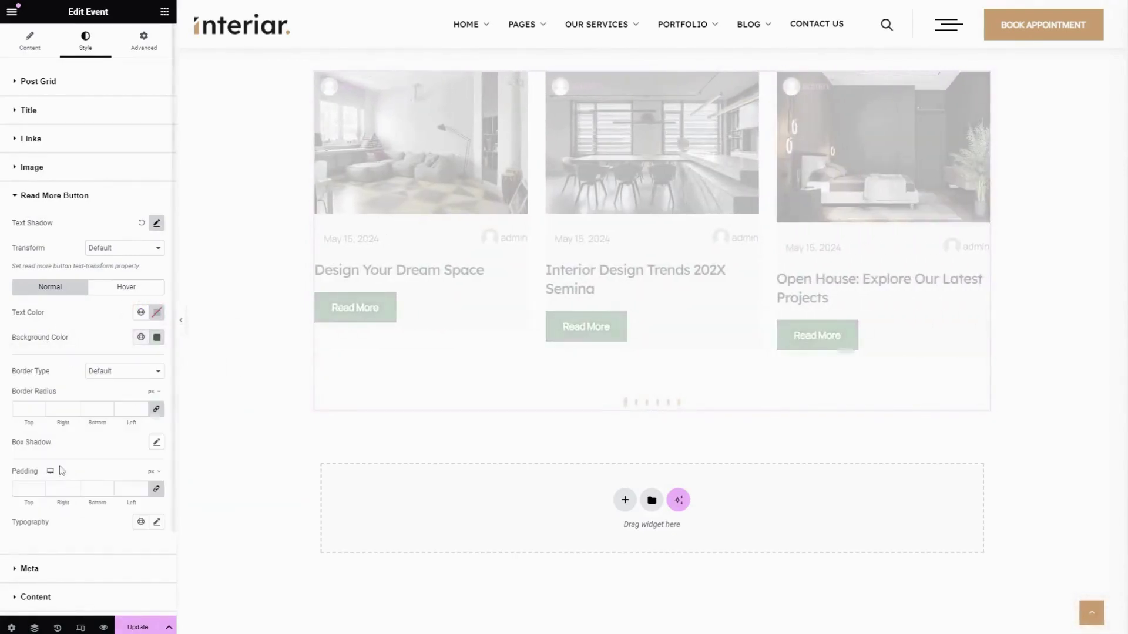
click(157, 337)
click(156, 337)
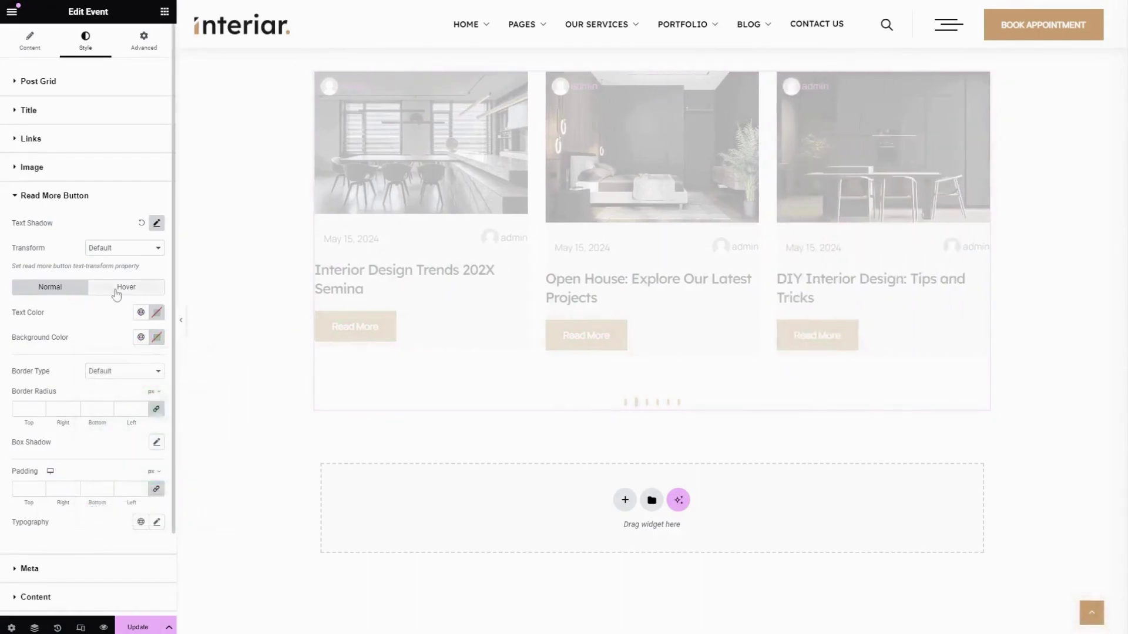
Step: Set the buttons' hover text colour to Primary, leaving hover background and border unchanged
click(118, 292)
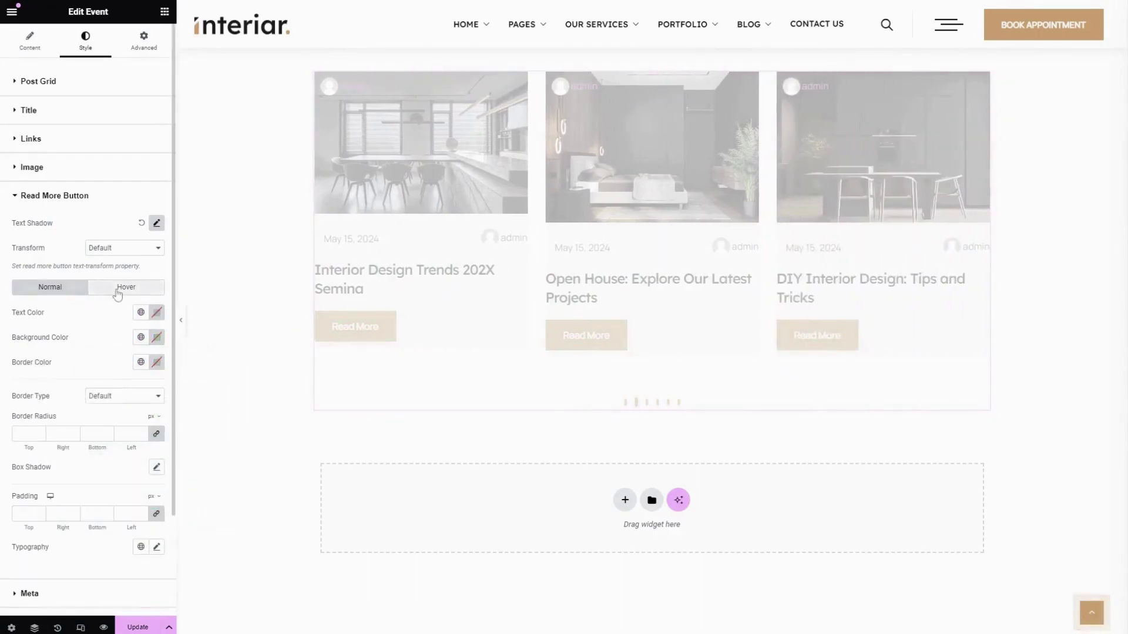
click(141, 313)
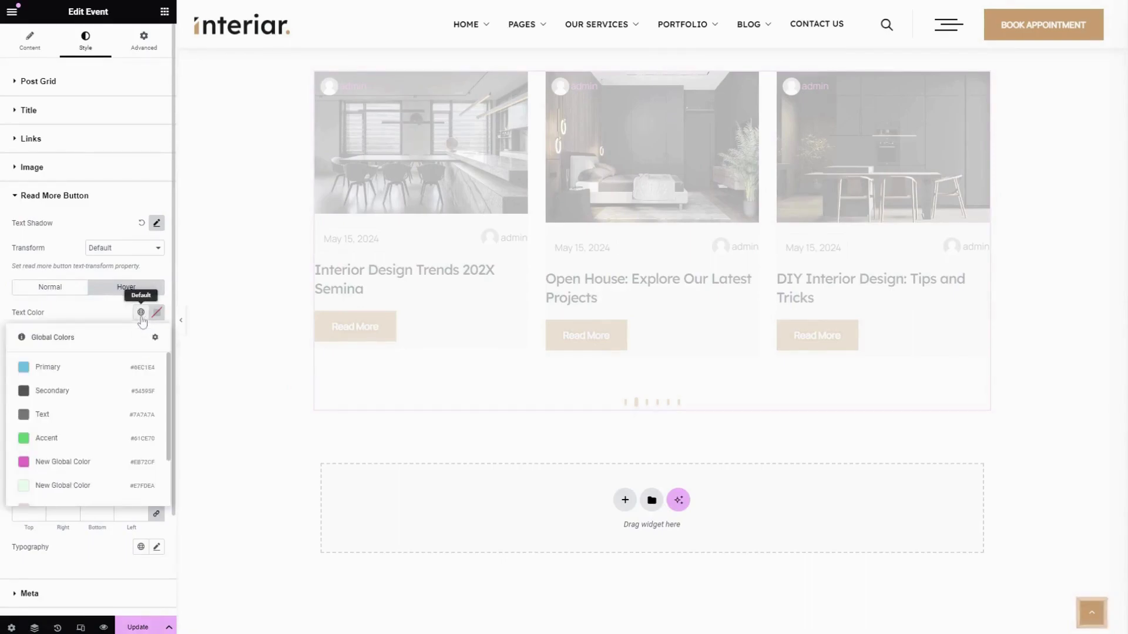
click(81, 368)
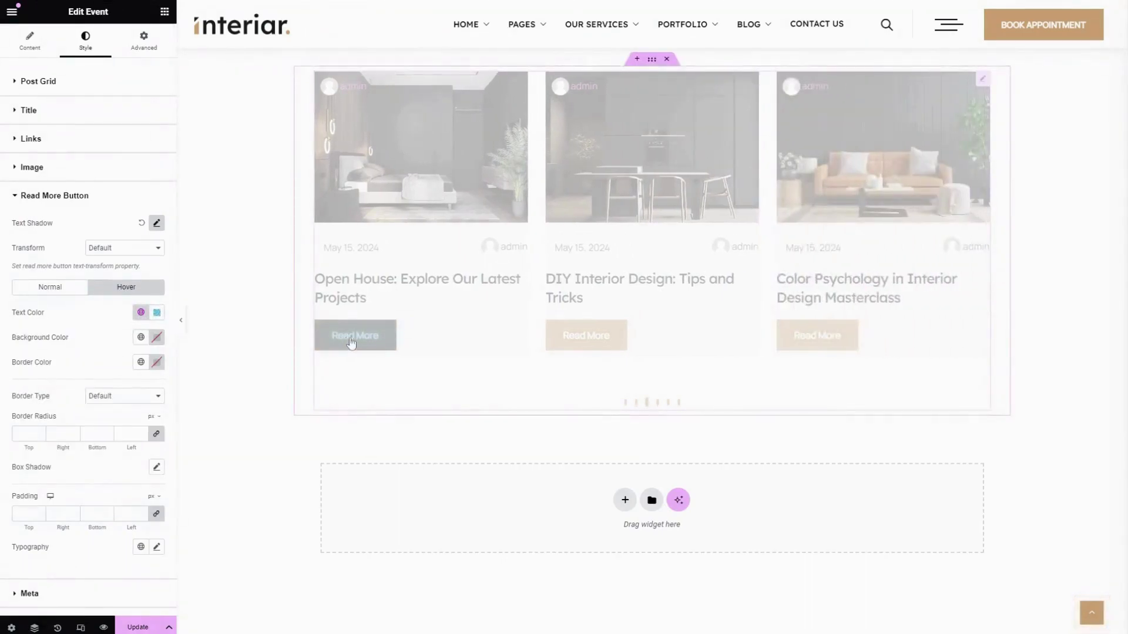
click(140, 337)
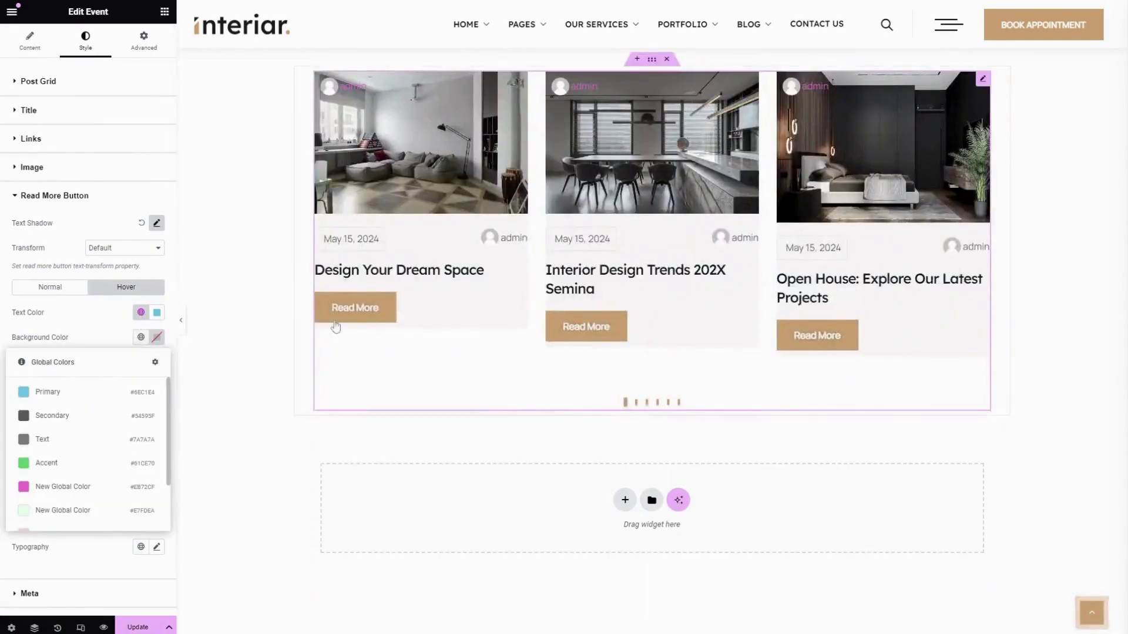
click(113, 339)
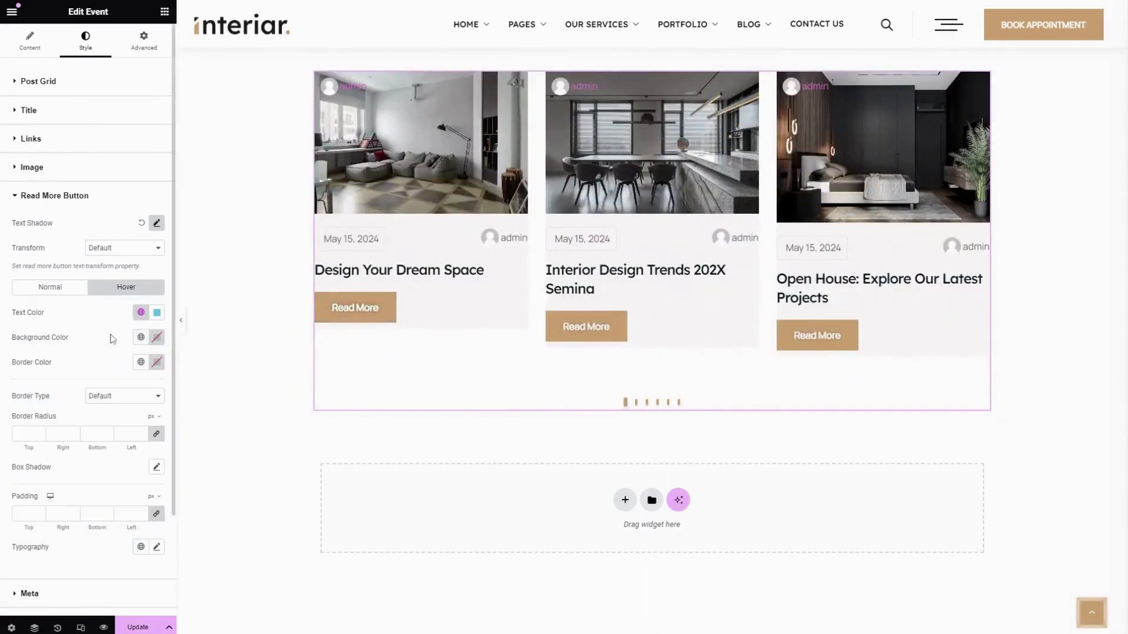
click(141, 361)
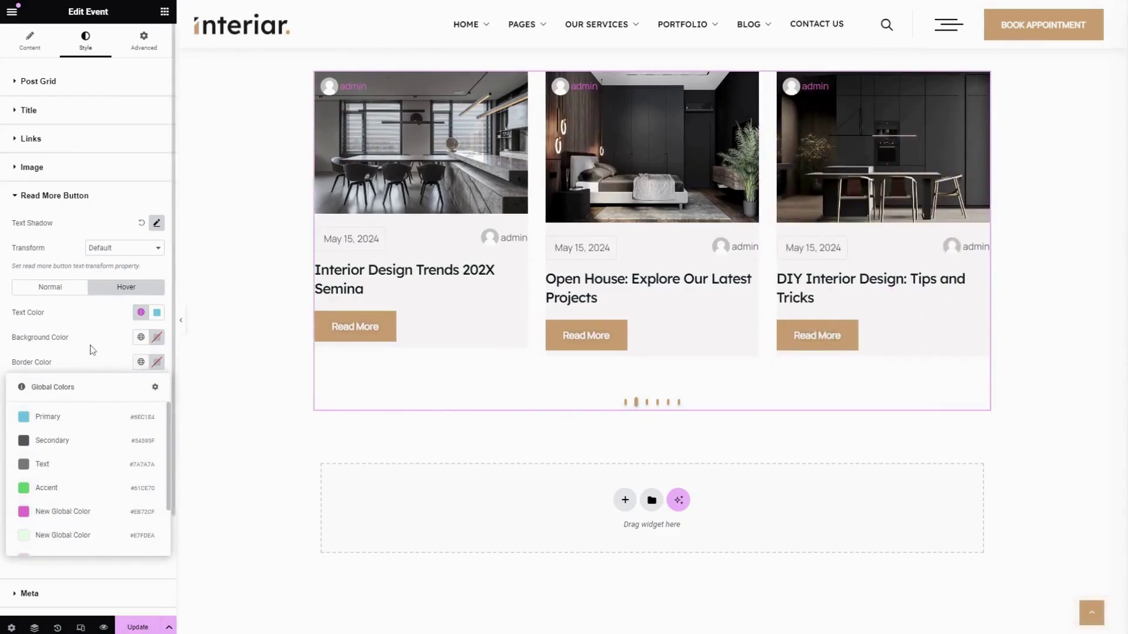
click(91, 359)
scroll(52, 324, down, 2)
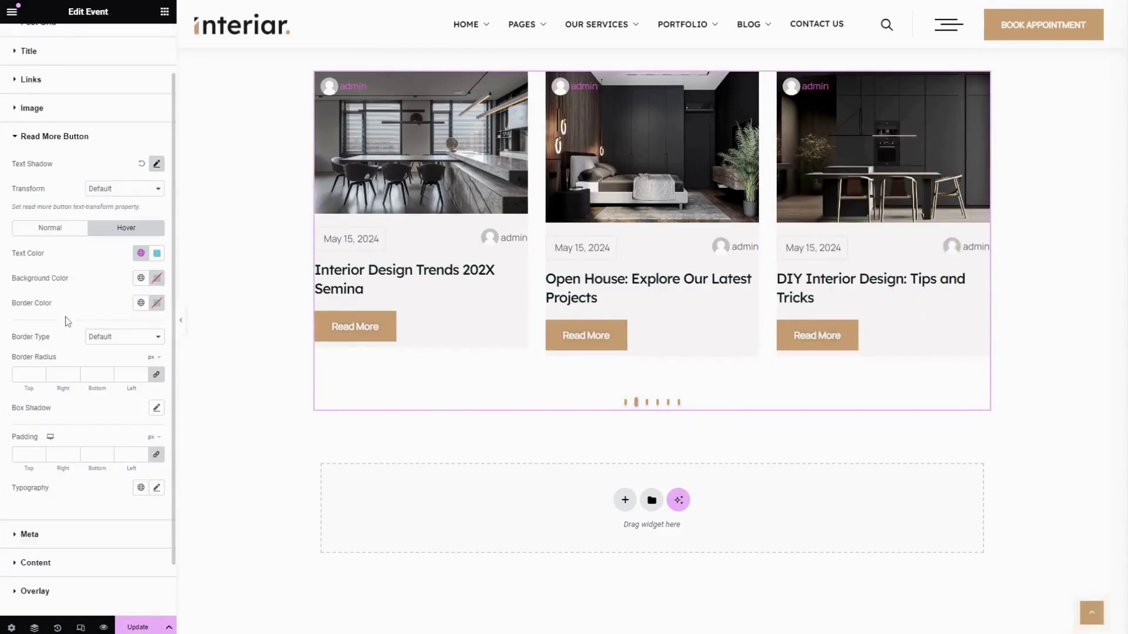
Step: Try a solid border and a left-offset box shadow on the buttons, then remove both
click(41, 231)
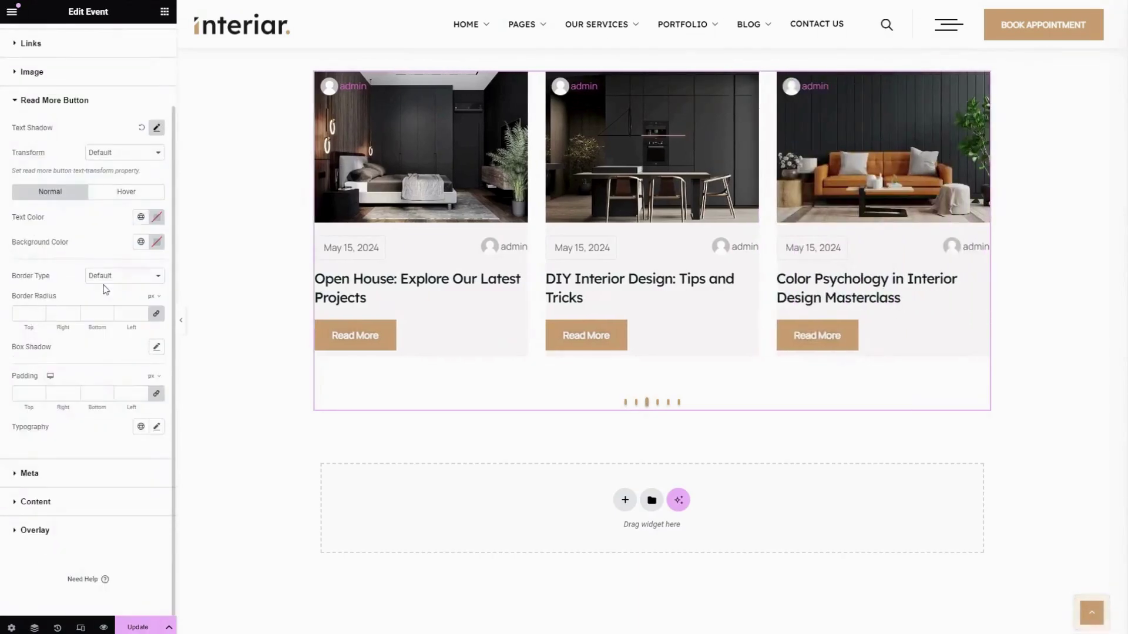
click(106, 291)
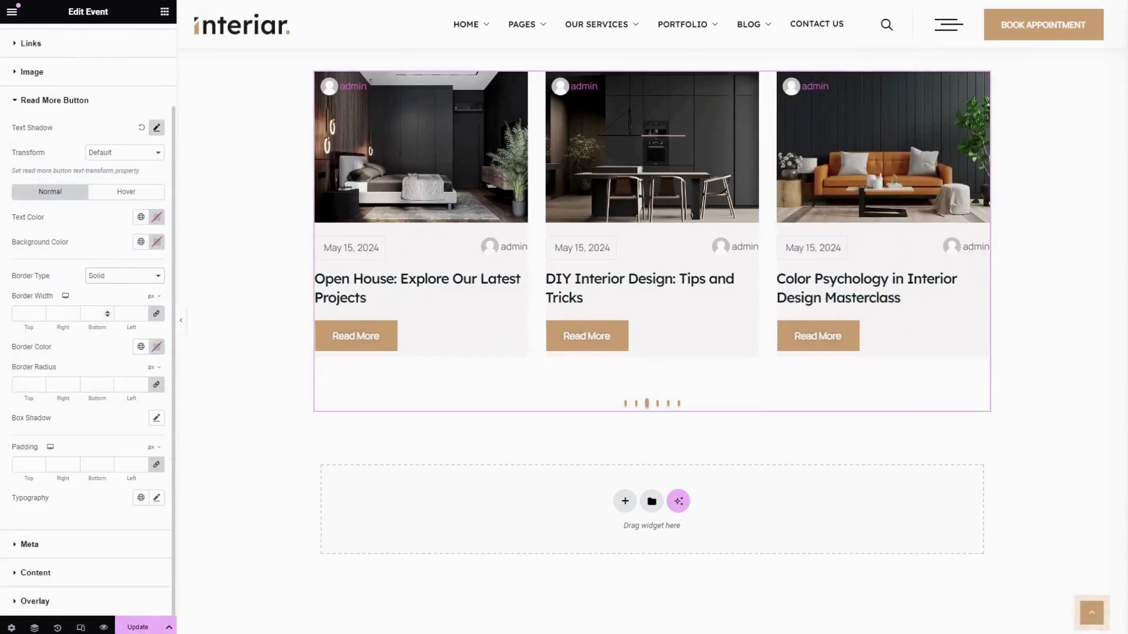
click(125, 279)
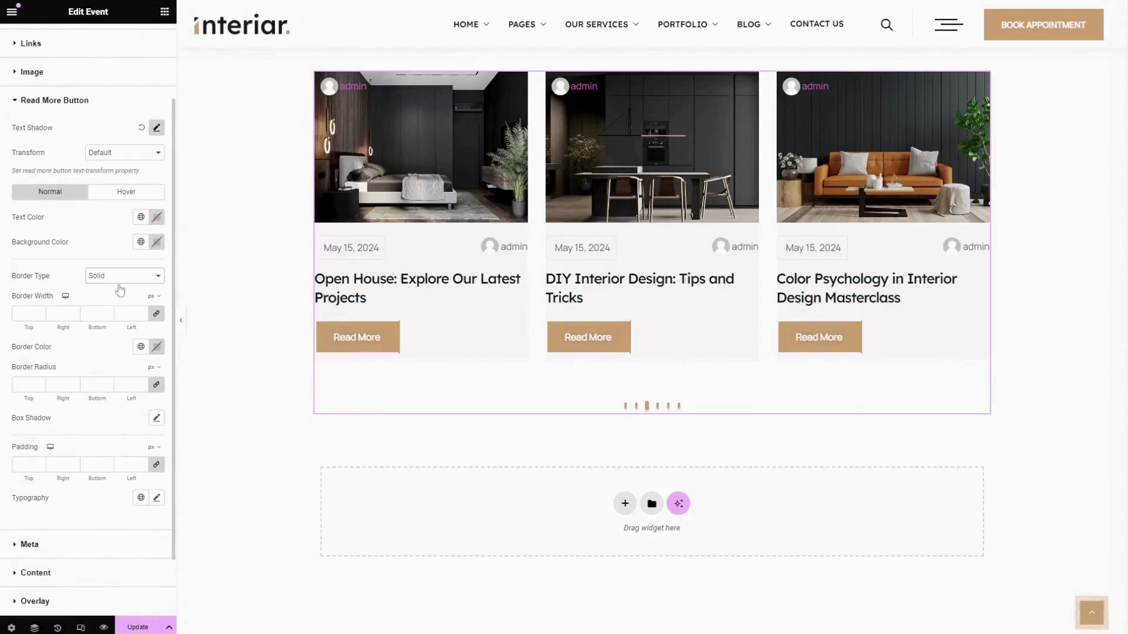
click(119, 293)
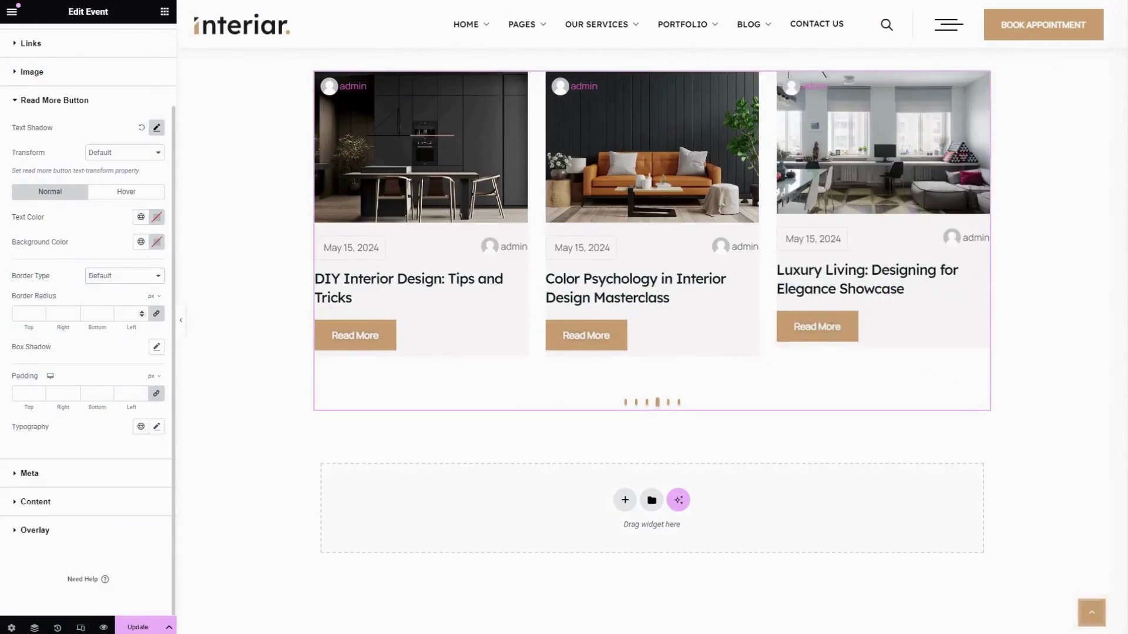
click(156, 347)
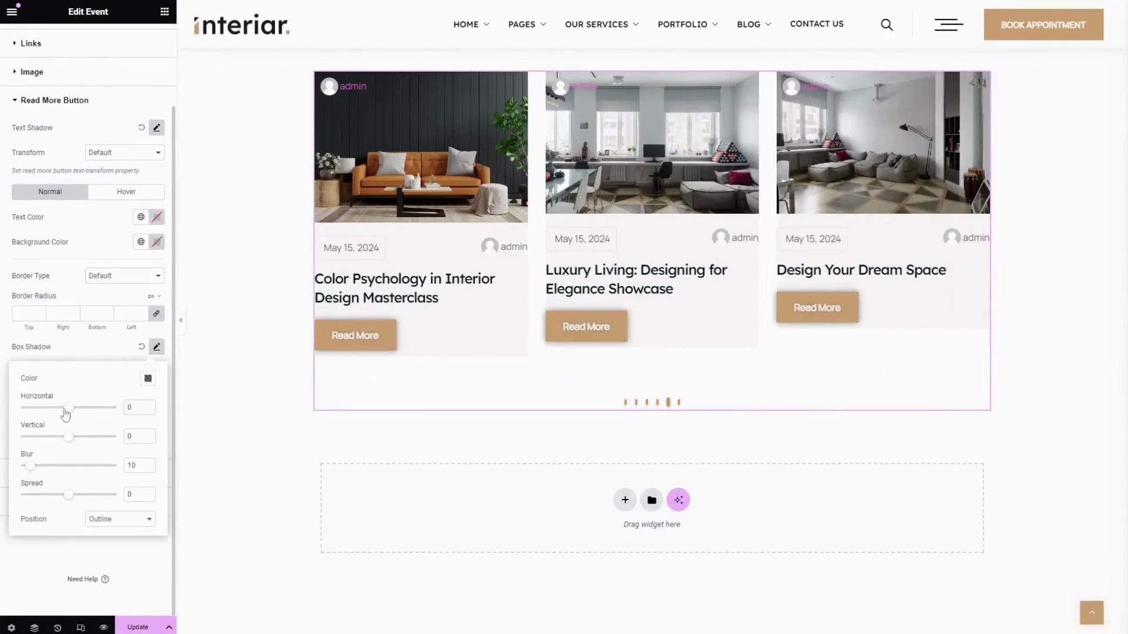
mouse_move(65, 410)
mouse_down()
mouse_move(47, 411)
mouse_move(63, 411)
mouse_up()
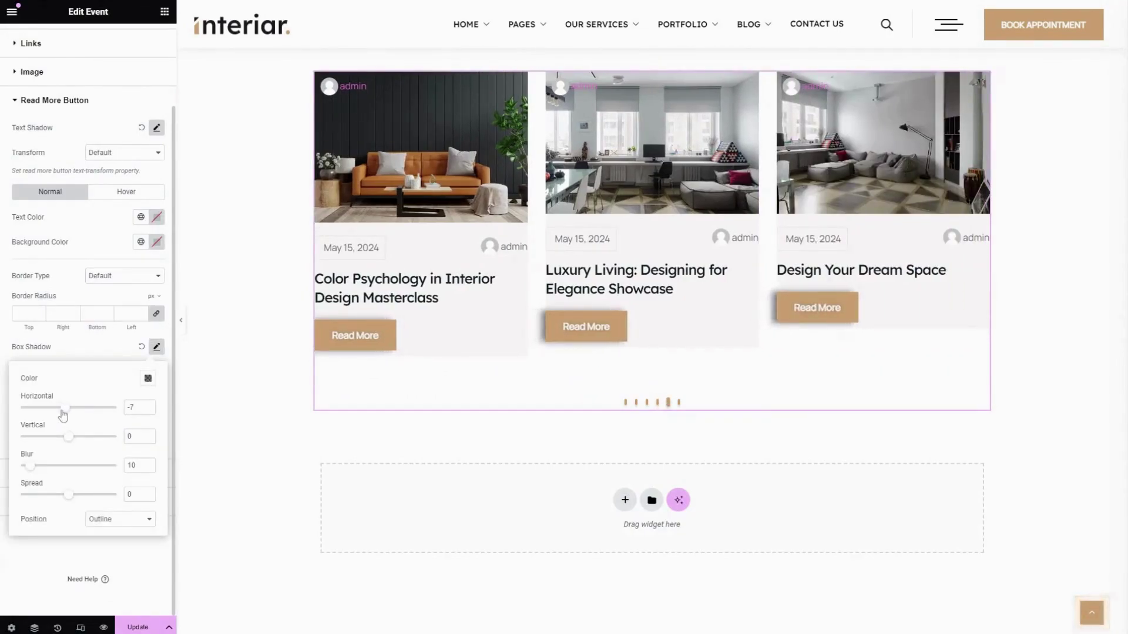
click(116, 351)
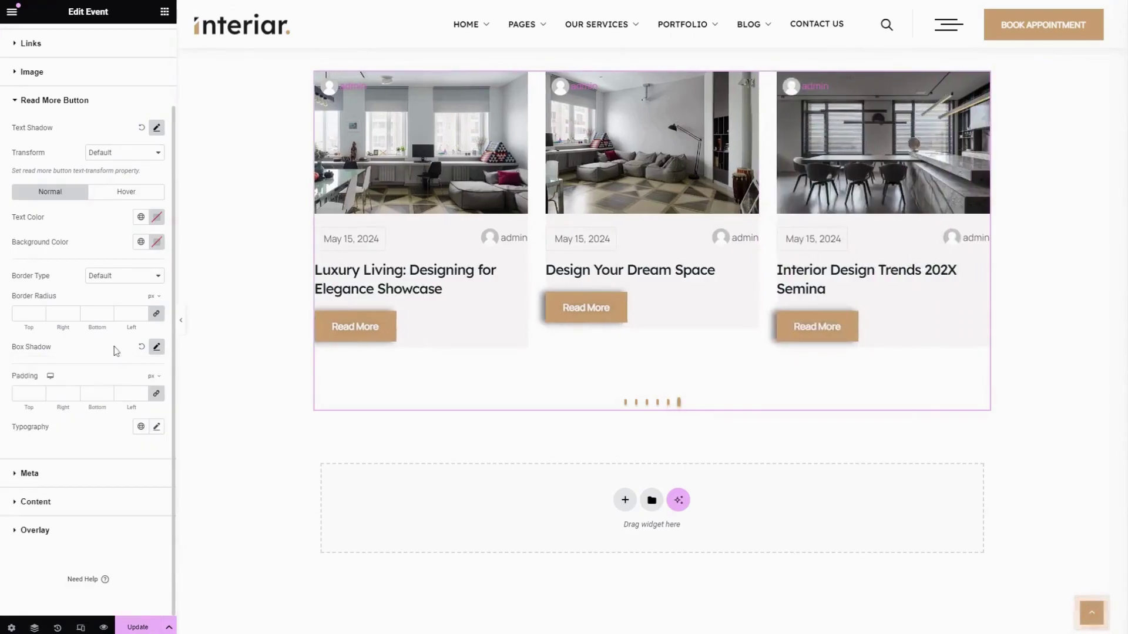
click(143, 348)
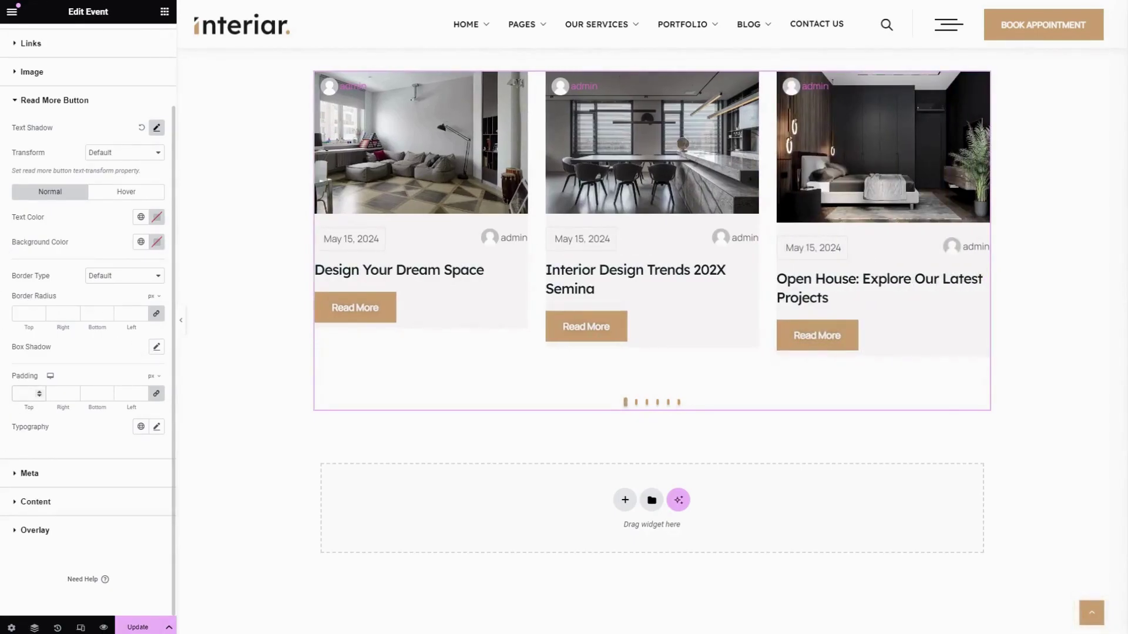
Step: Set the Read More button padding to 20 px on all sides
click(27, 394)
text(20)
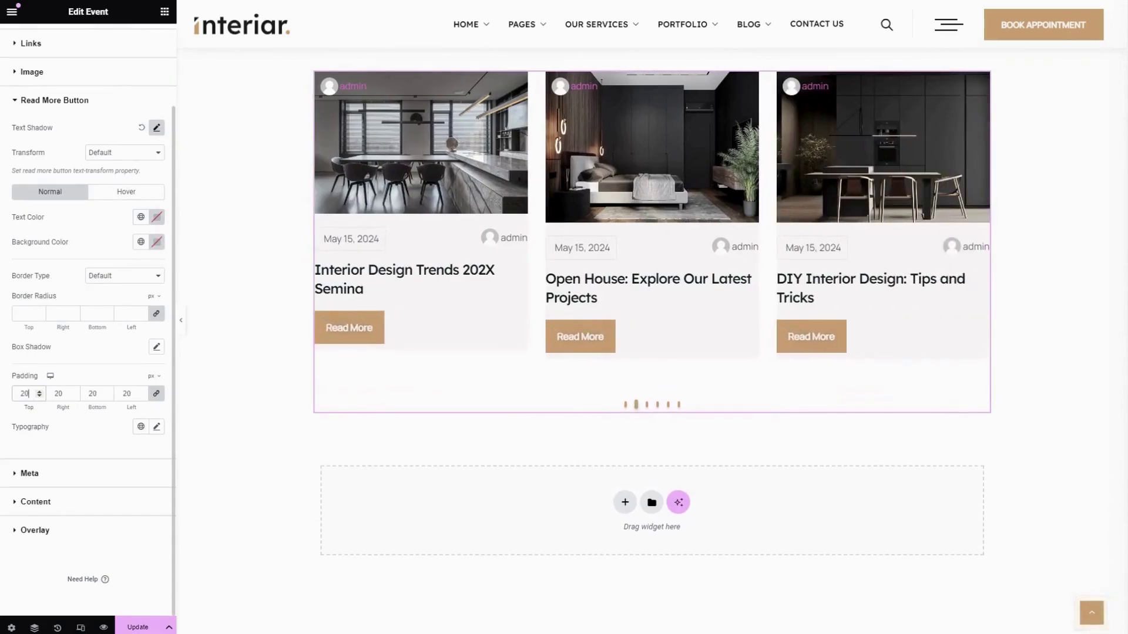
click(156, 427)
scroll(76, 452, down, 2)
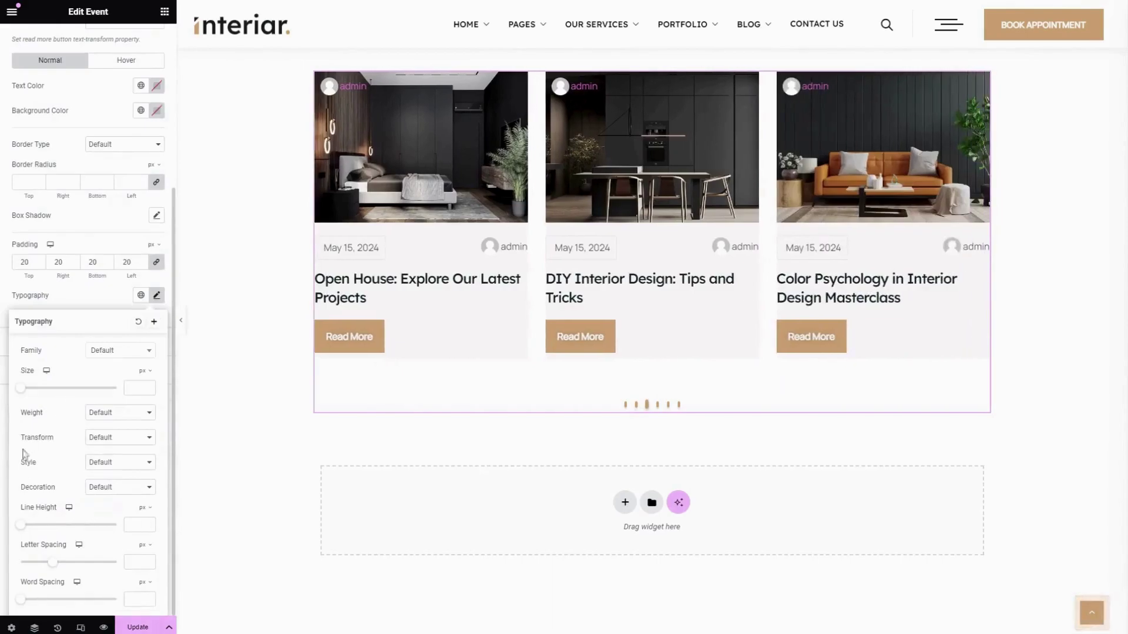
click(77, 311)
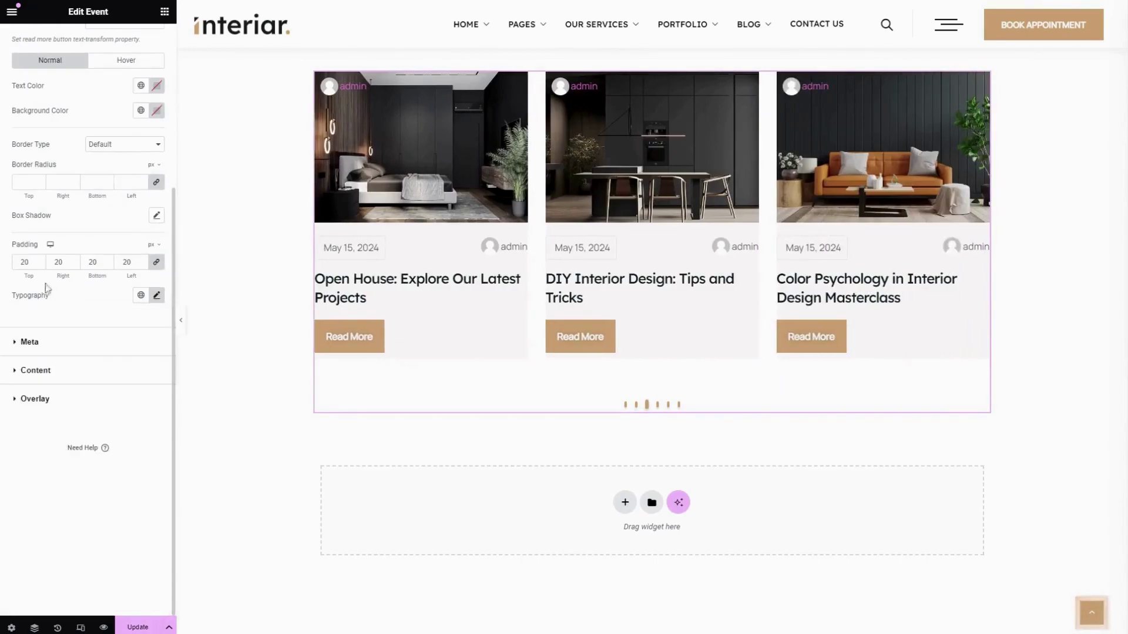
Step: Set the Top Meta spacing to 9 after reviewing the top meta typography
click(66, 343)
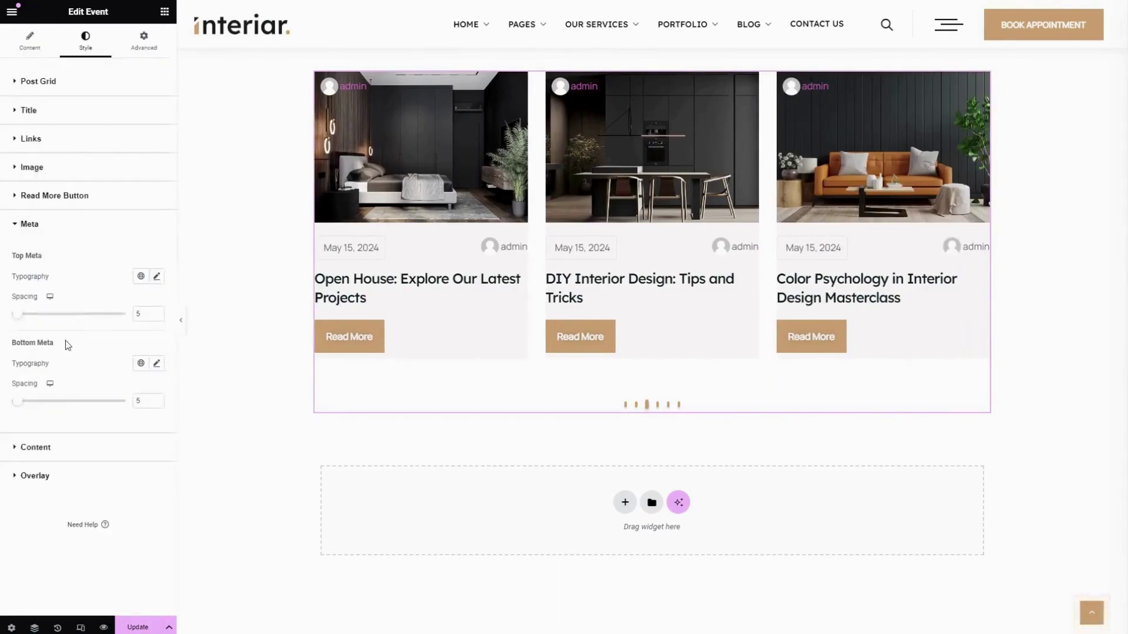
click(141, 277)
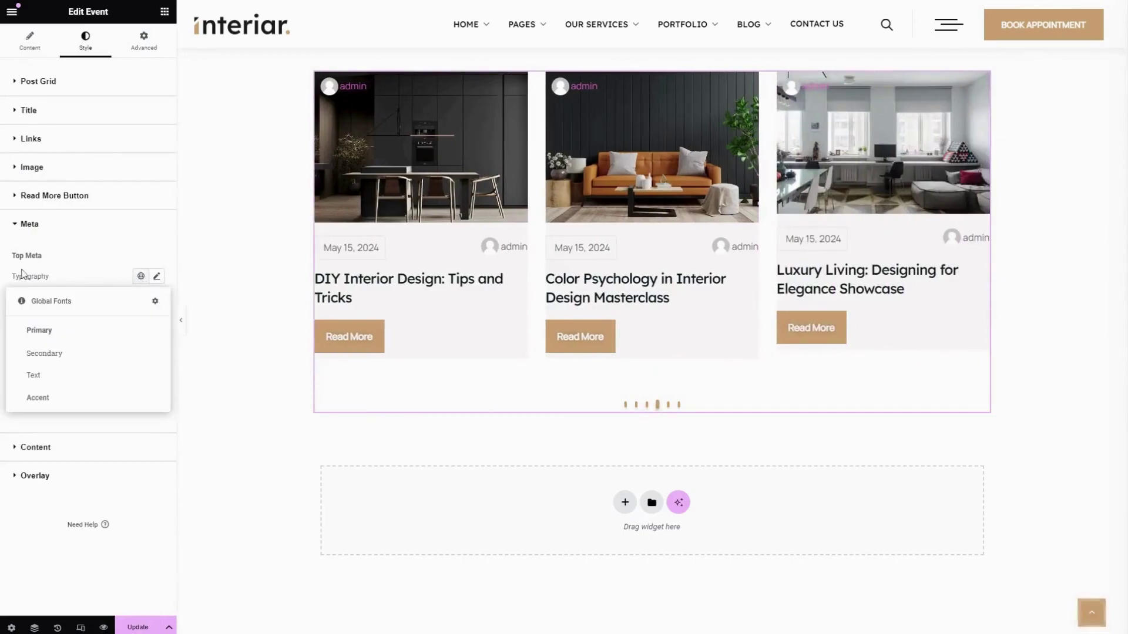
click(155, 277)
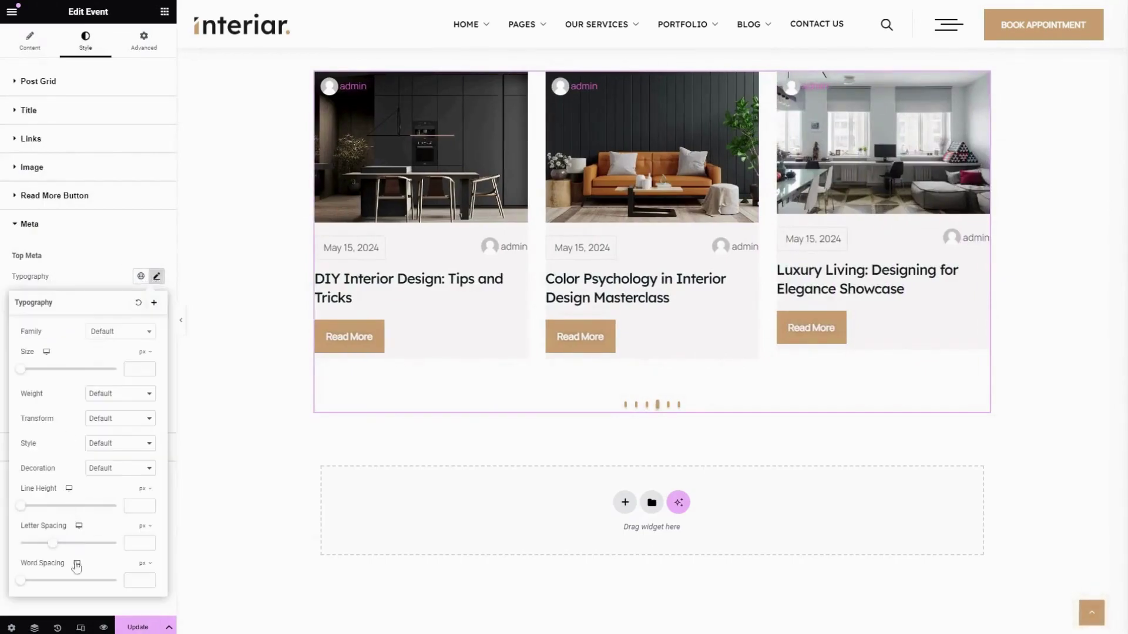
click(113, 254)
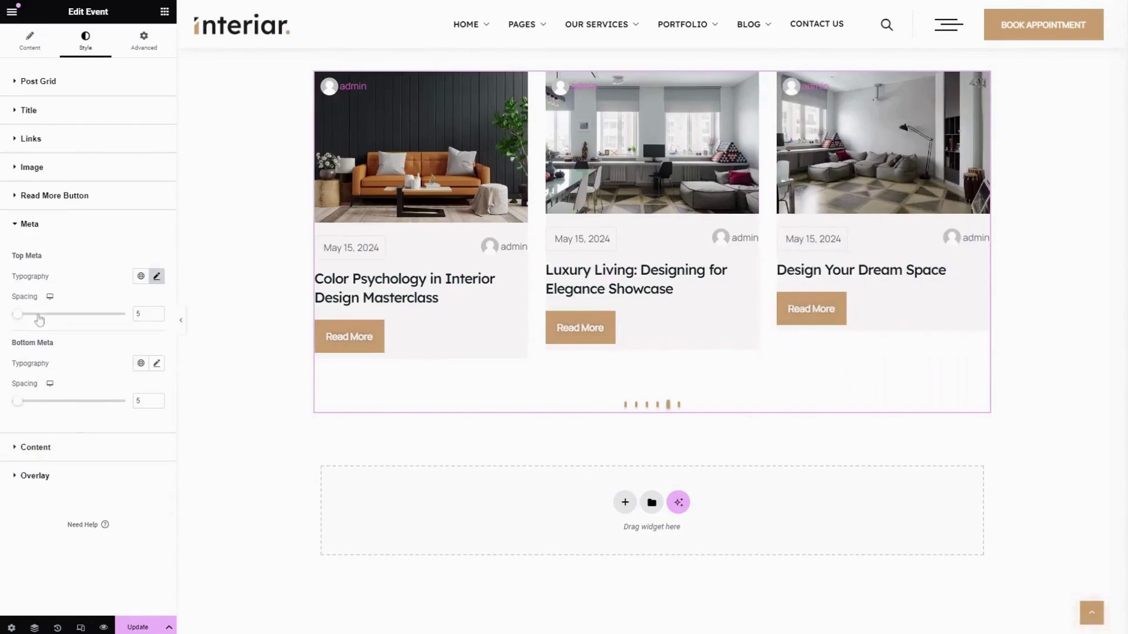
mouse_move(20, 317)
mouse_down()
mouse_move(99, 325)
mouse_move(23, 324)
mouse_up()
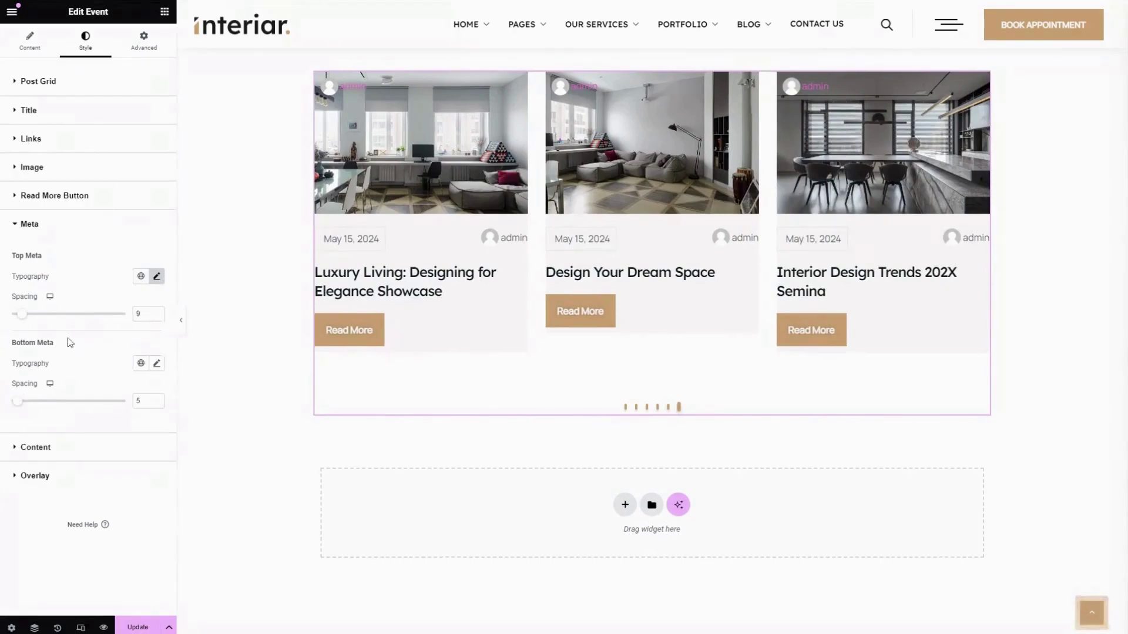
Step: Set the Bottom Meta spacing to 16
click(155, 366)
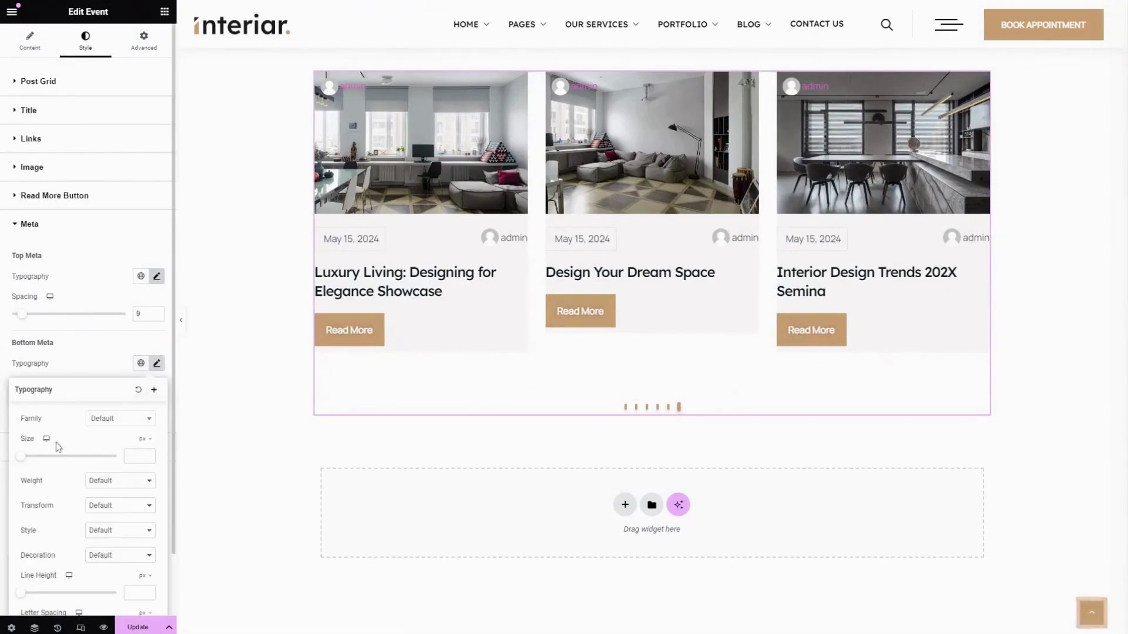
scroll(95, 570, down, 1)
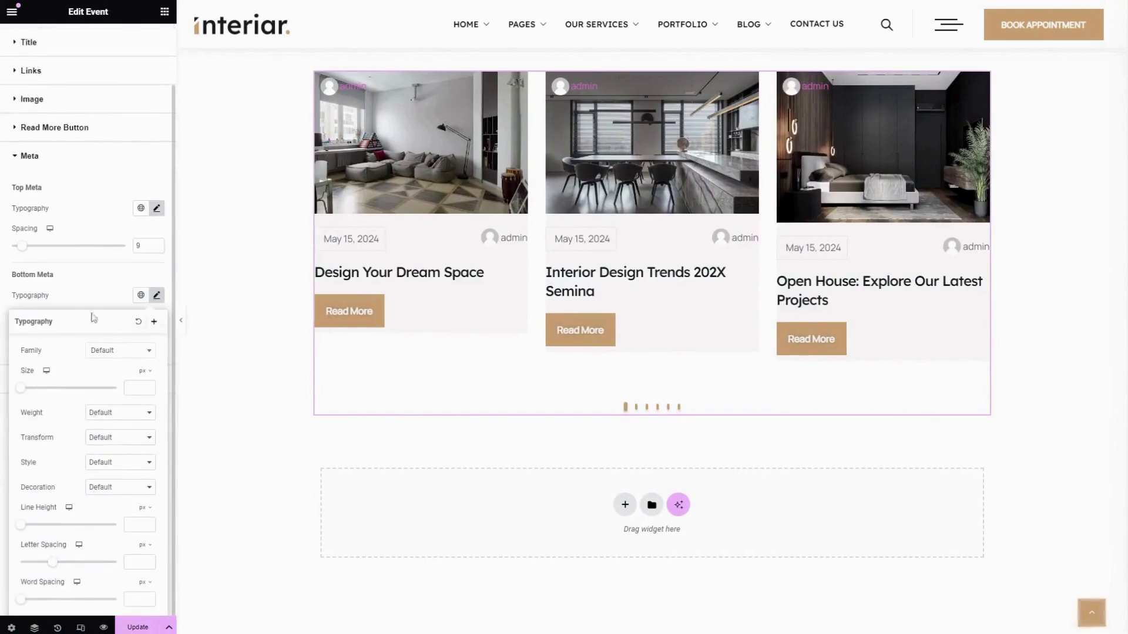
click(96, 291)
mouse_move(22, 338)
mouse_down()
mouse_move(88, 345)
mouse_move(34, 348)
mouse_up()
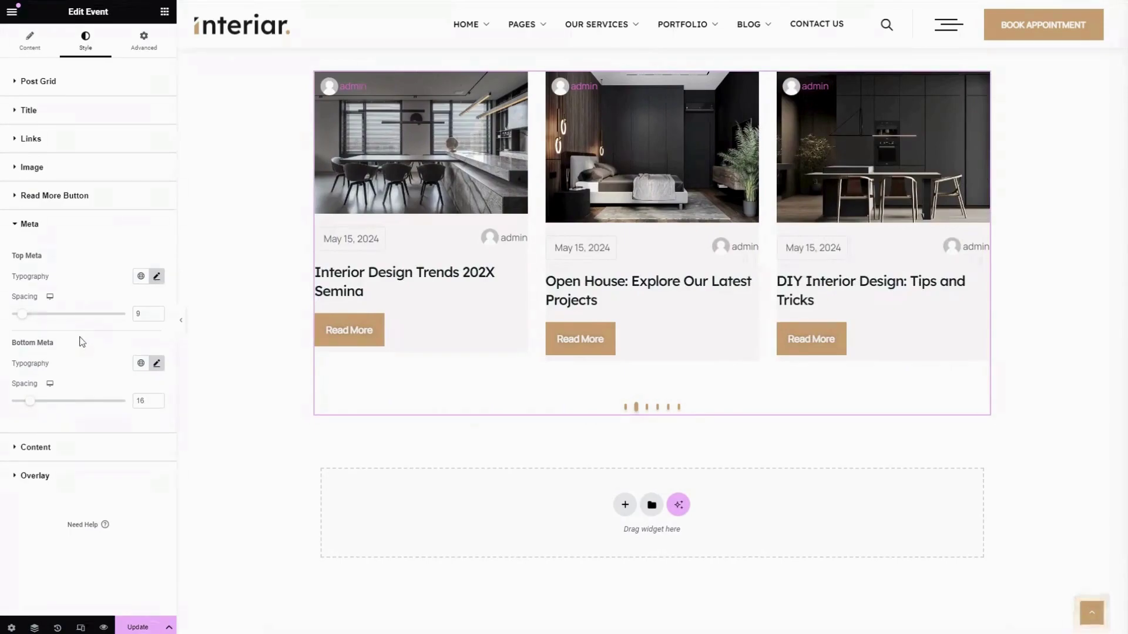
Step: Set the card content Spacing to 10 after browsing its colour and typography options
click(59, 454)
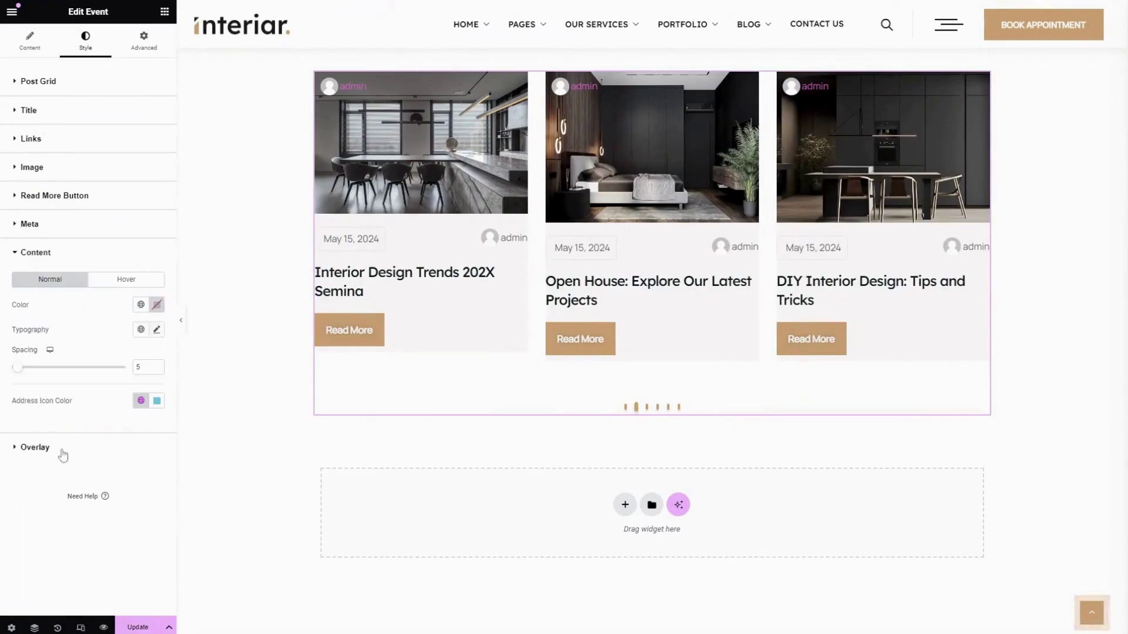
click(140, 304)
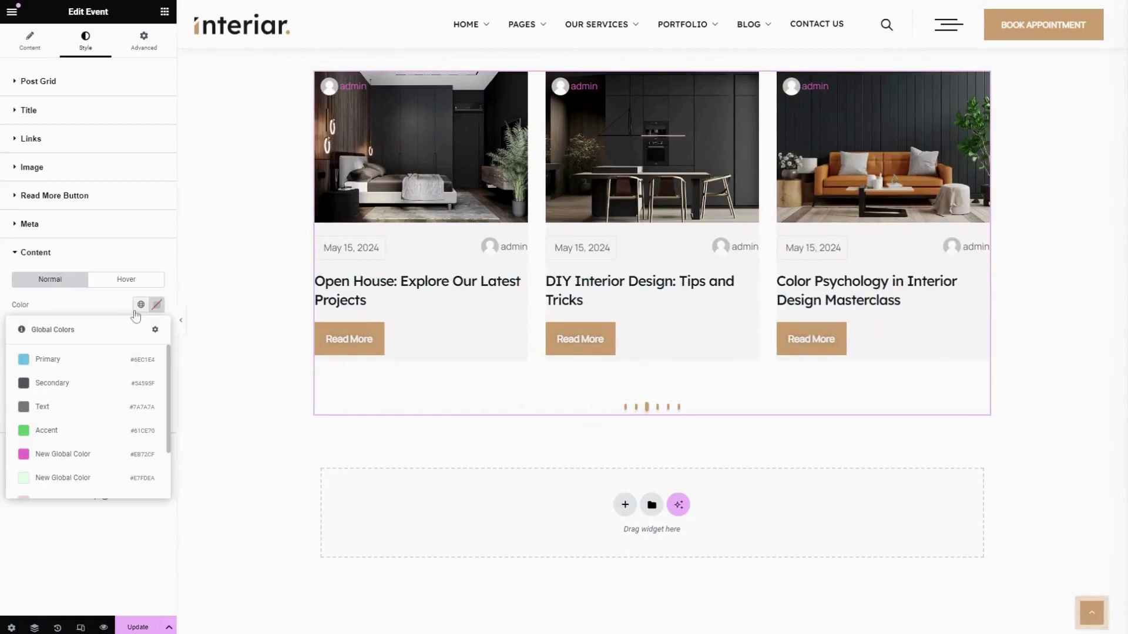
click(93, 307)
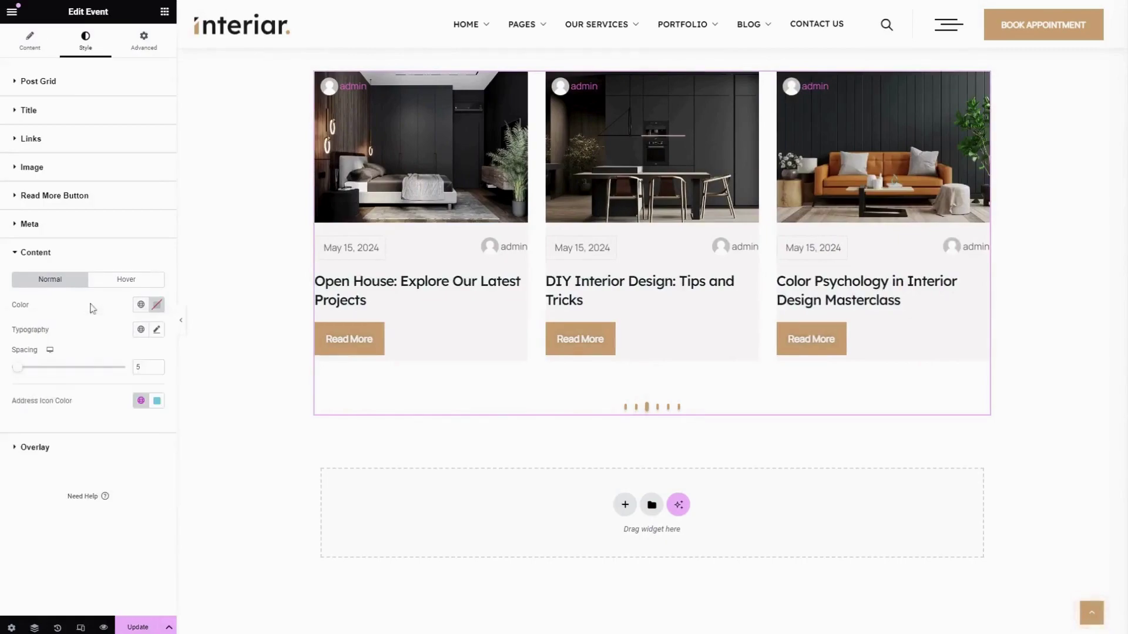
click(155, 332)
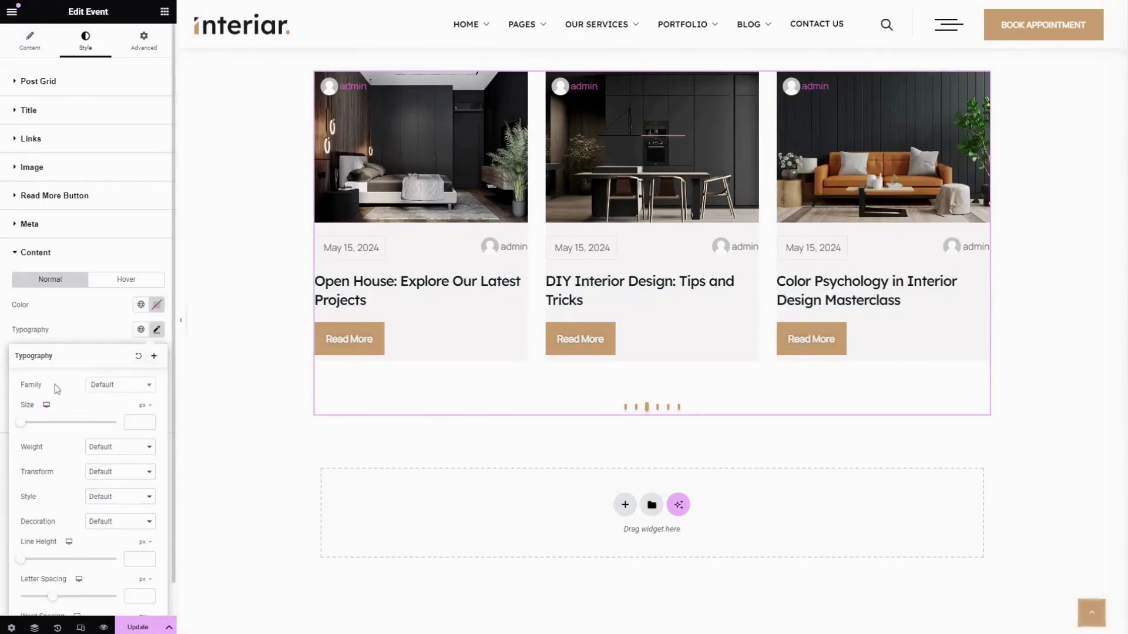
click(78, 329)
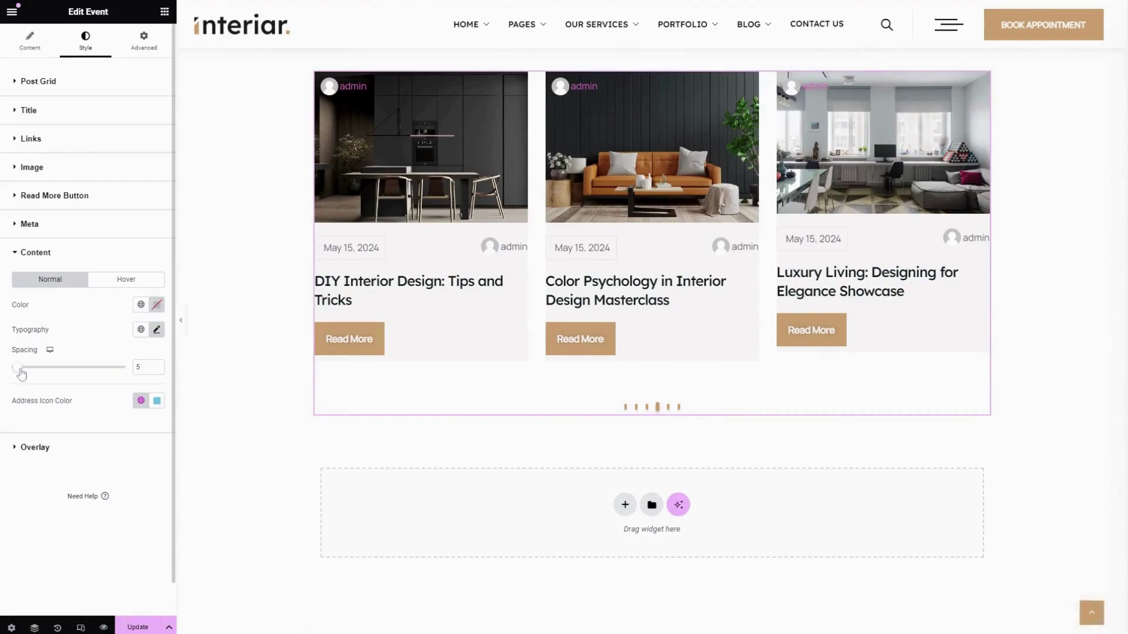
mouse_move(21, 374)
mouse_down()
mouse_move(111, 378)
mouse_move(26, 377)
mouse_up()
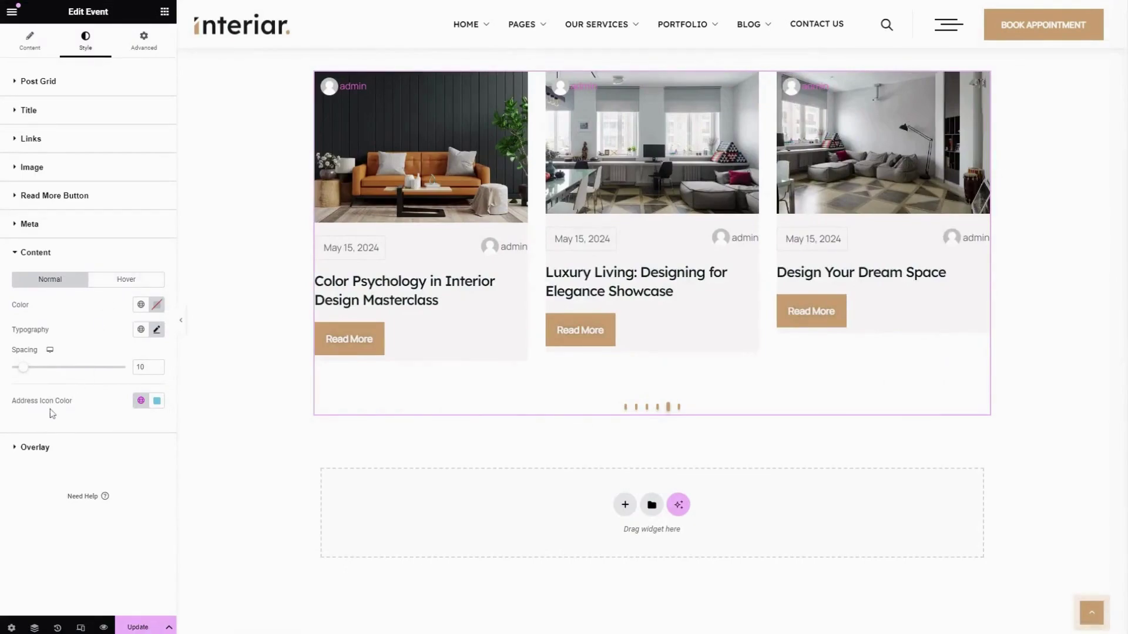
Step: Check the address icon colour and the content Hover tab without changing them
click(157, 401)
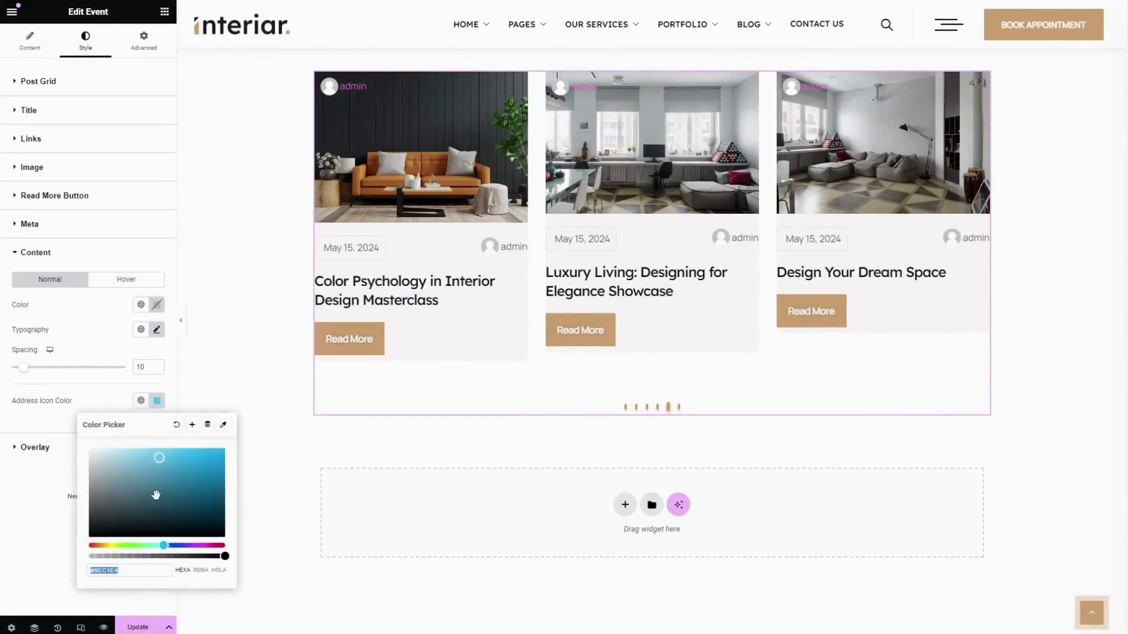
click(107, 400)
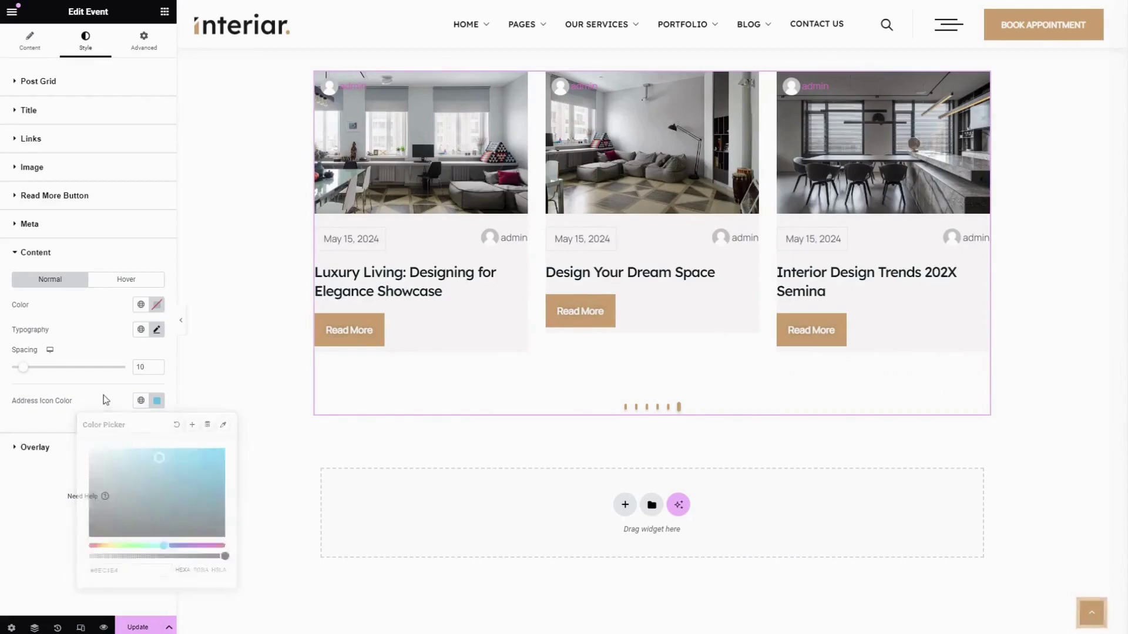
click(102, 285)
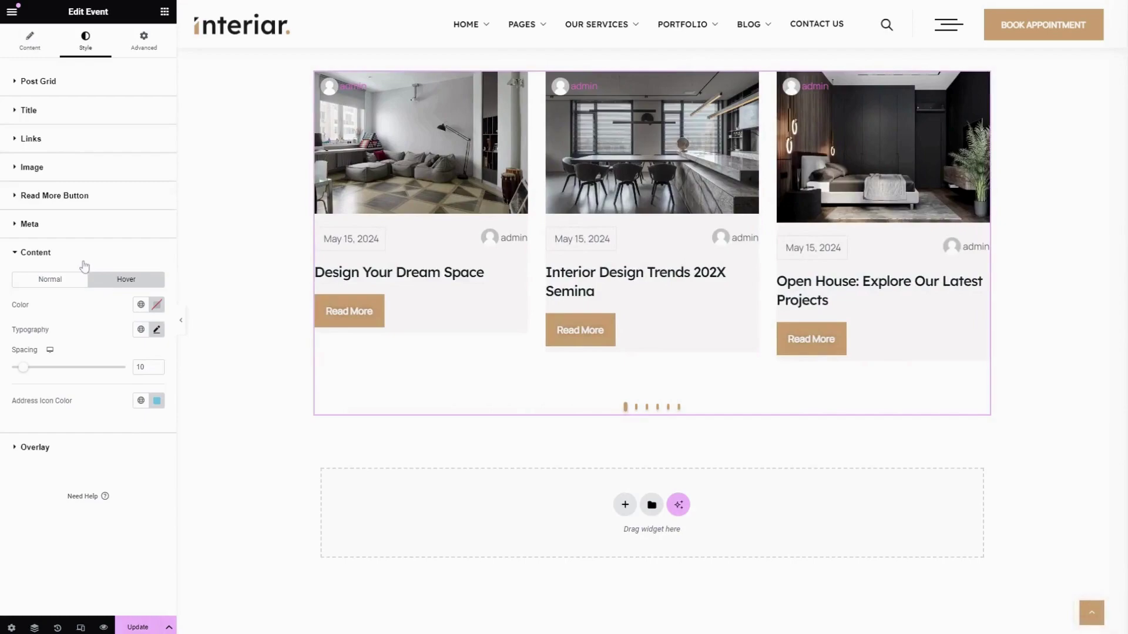
click(85, 455)
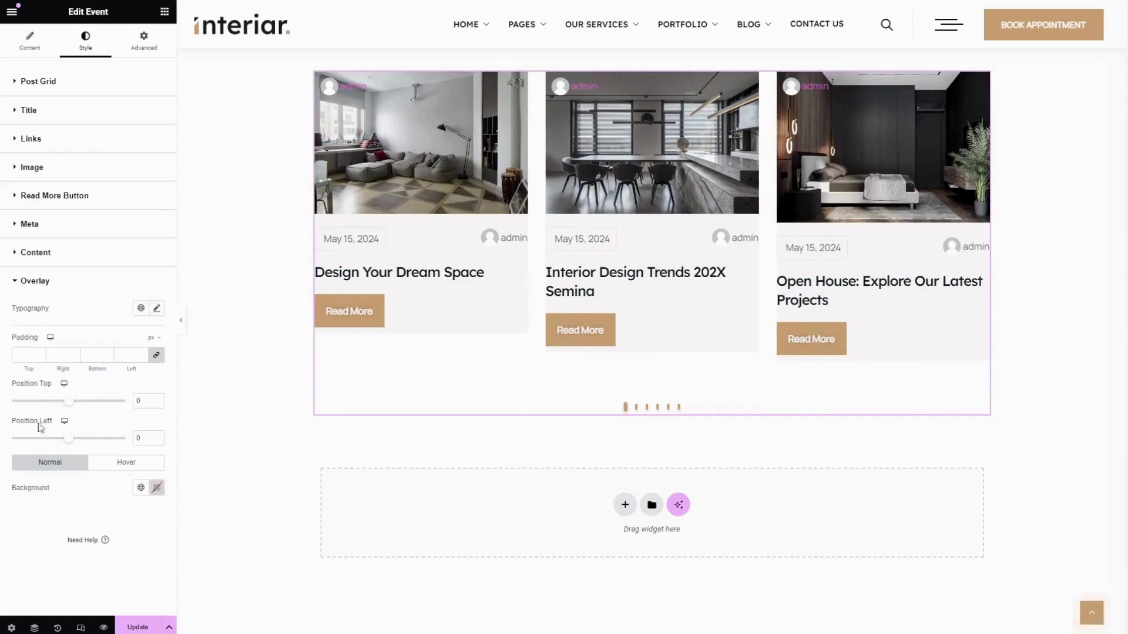
Step: Give the author badge overlay 10 padding and position it at Top 8, Left 34
click(156, 309)
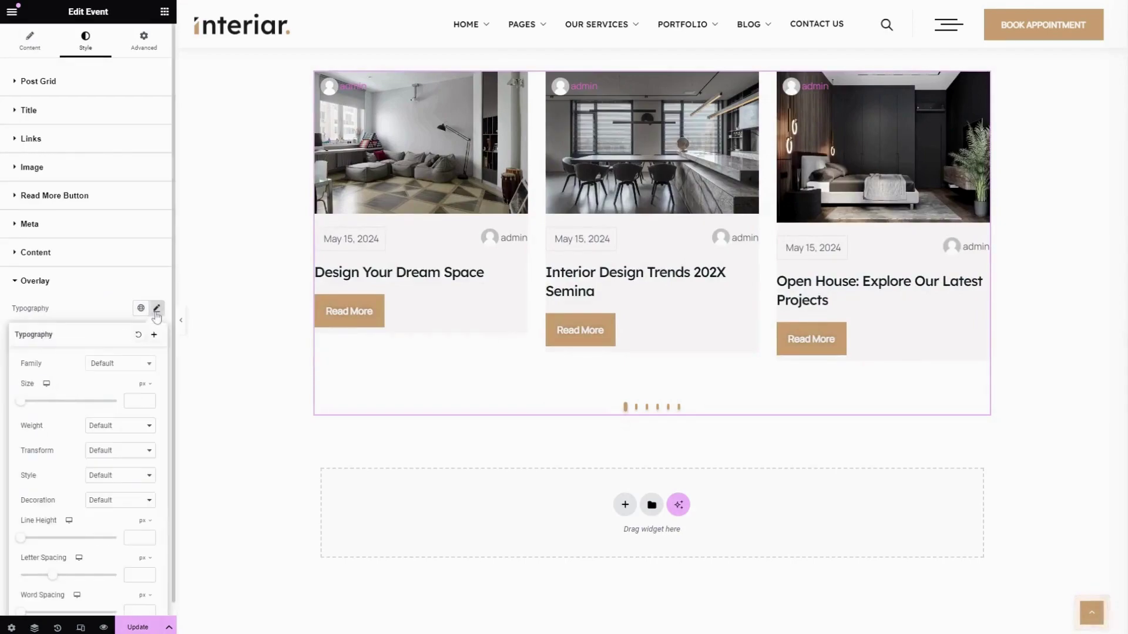
click(92, 285)
click(80, 284)
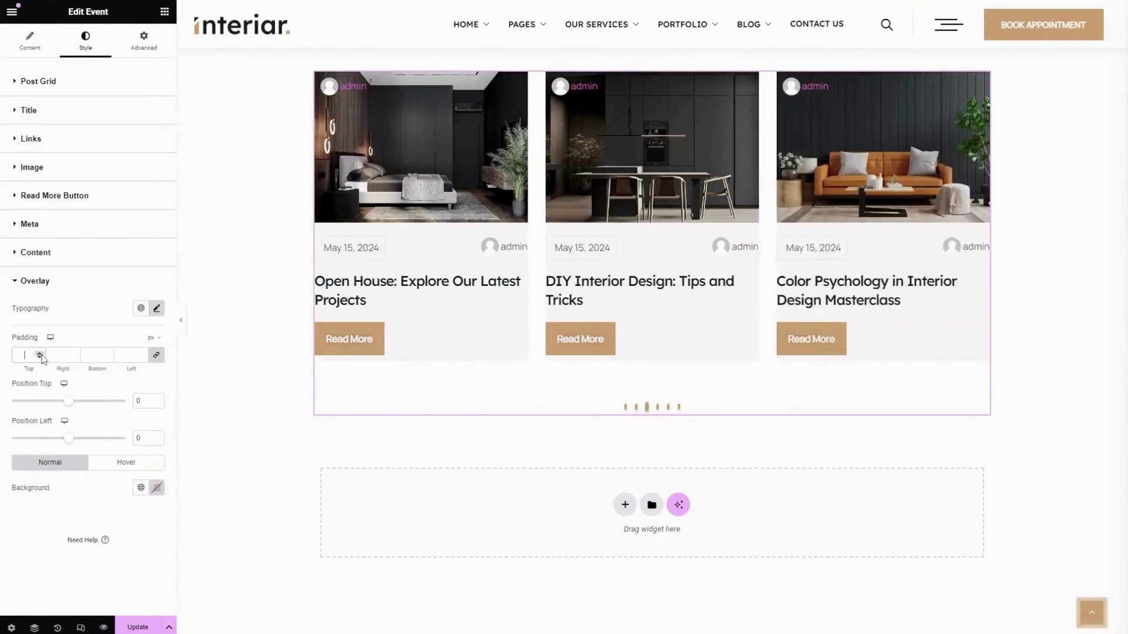
text(10)
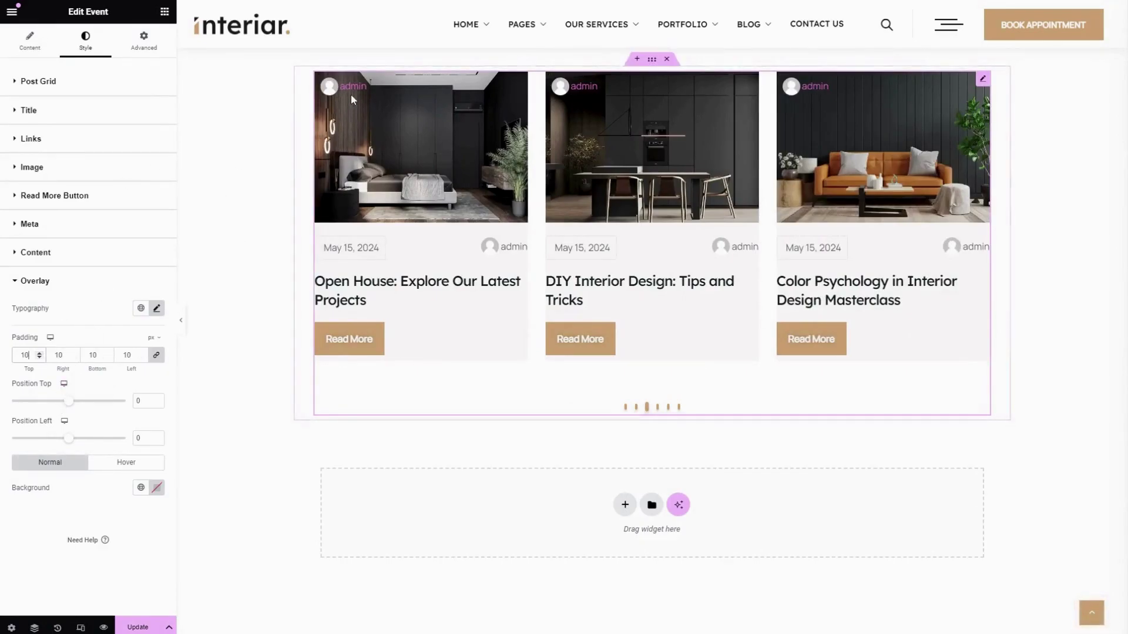
drag(69, 403, 89, 443)
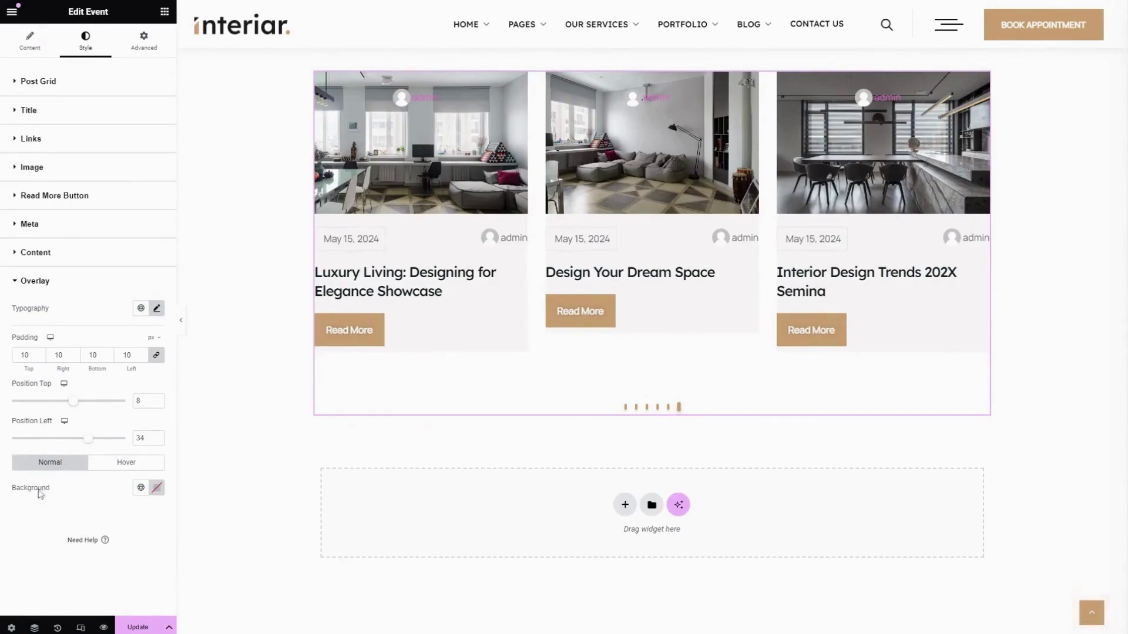
Step: Give the overlay a light global hover background colour and save the page with Update
click(141, 490)
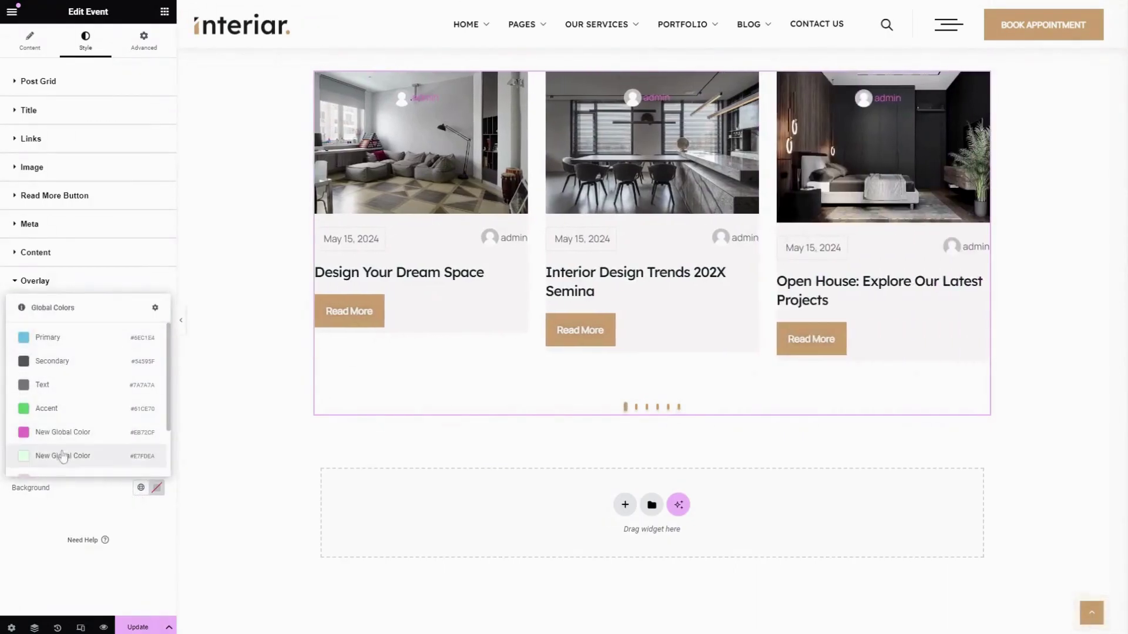
click(75, 503)
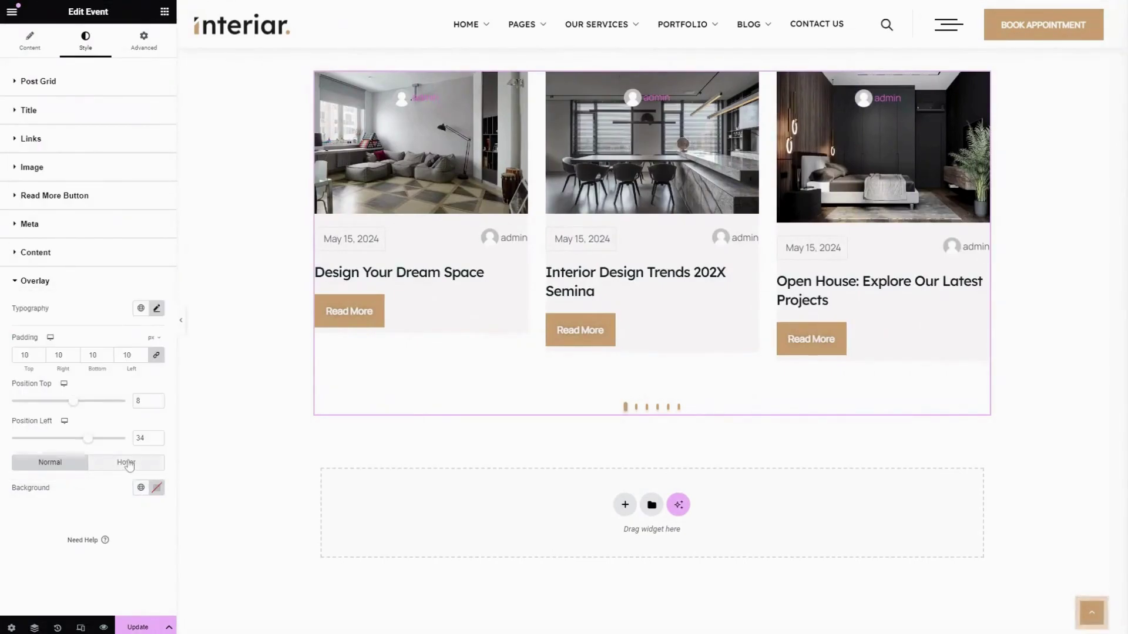
click(141, 492)
scroll(71, 432, down, 2)
click(71, 393)
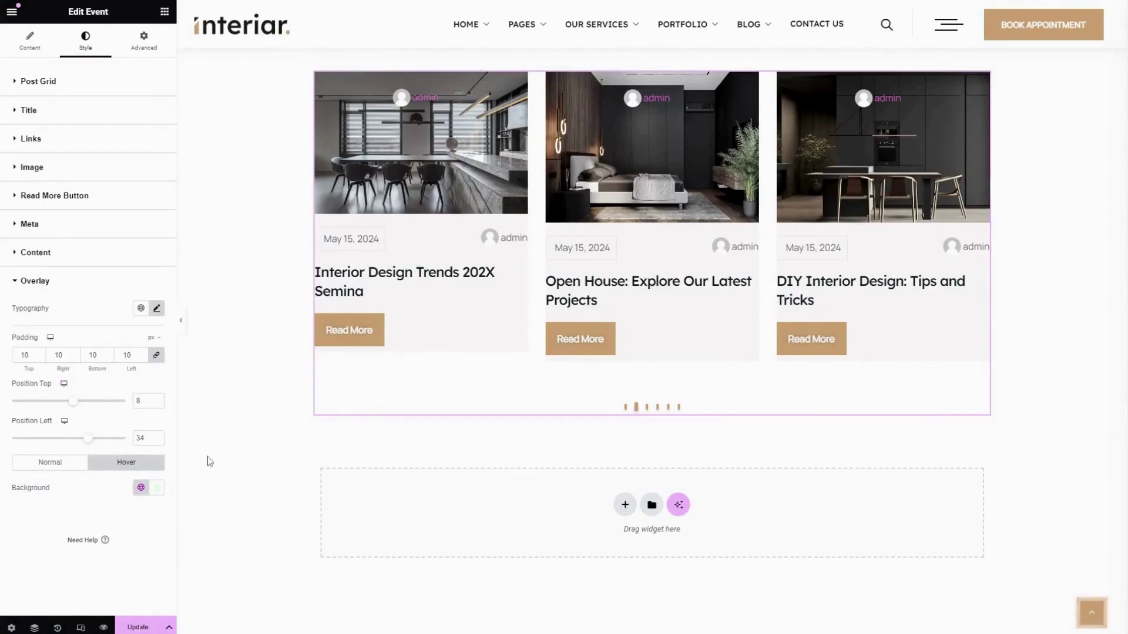
click(138, 626)
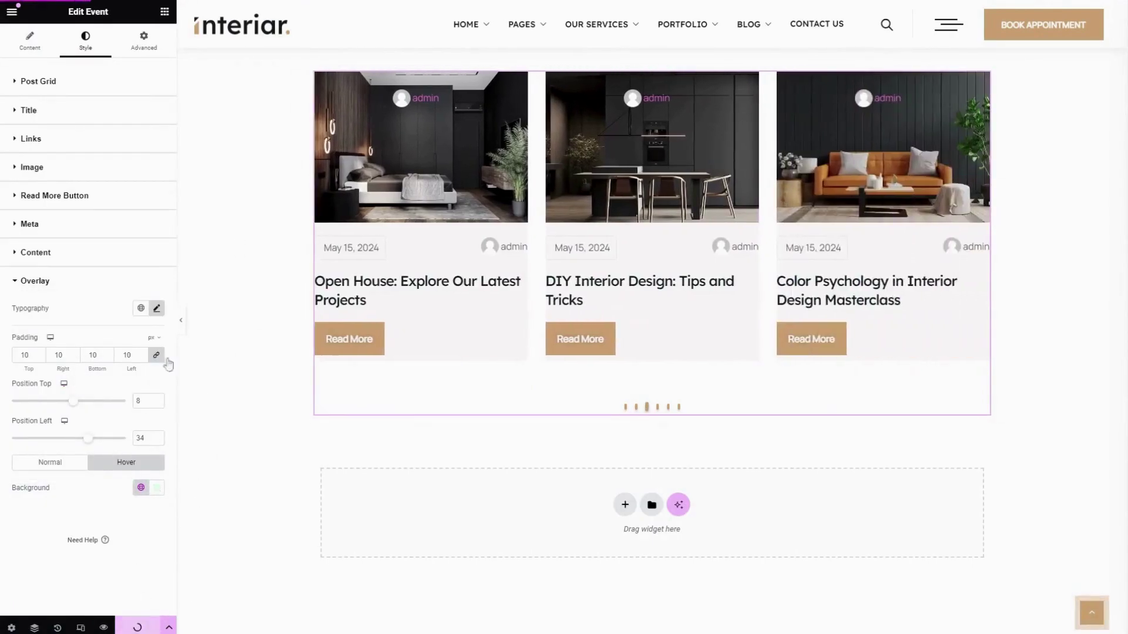
Step: Preview the page full-width and step the slider to the fourth slide and back
click(181, 320)
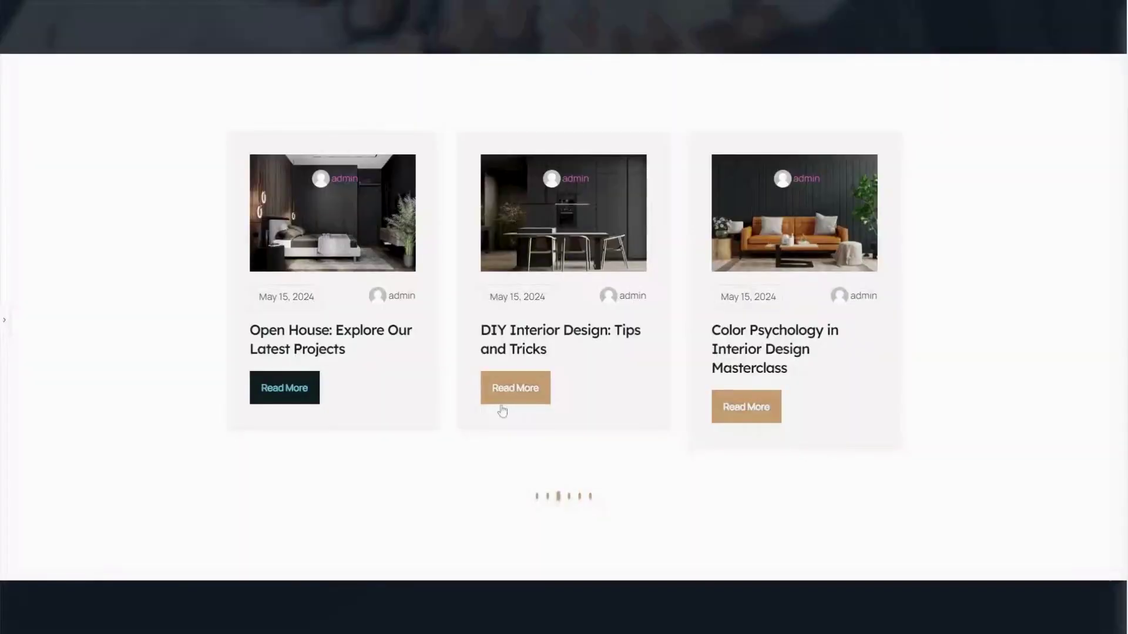
click(569, 500)
click(552, 498)
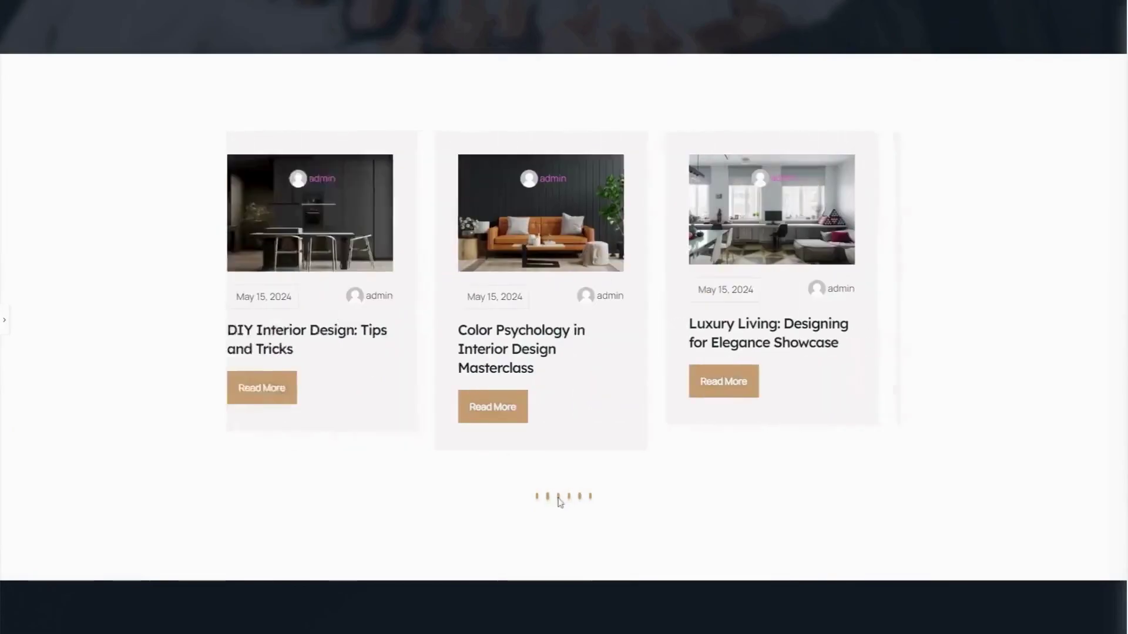